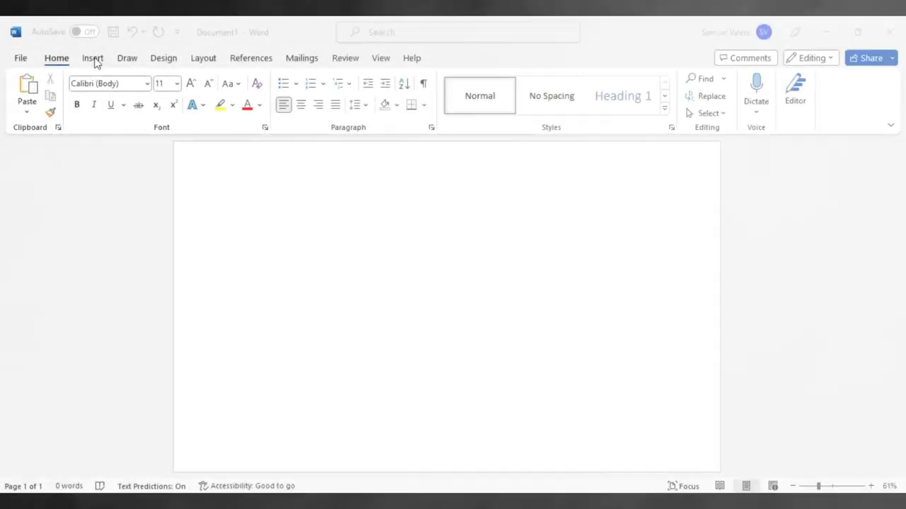
Draw a wide isosceles triangle across the page
{"action": "left_click", "coordinate": [94, 59]}
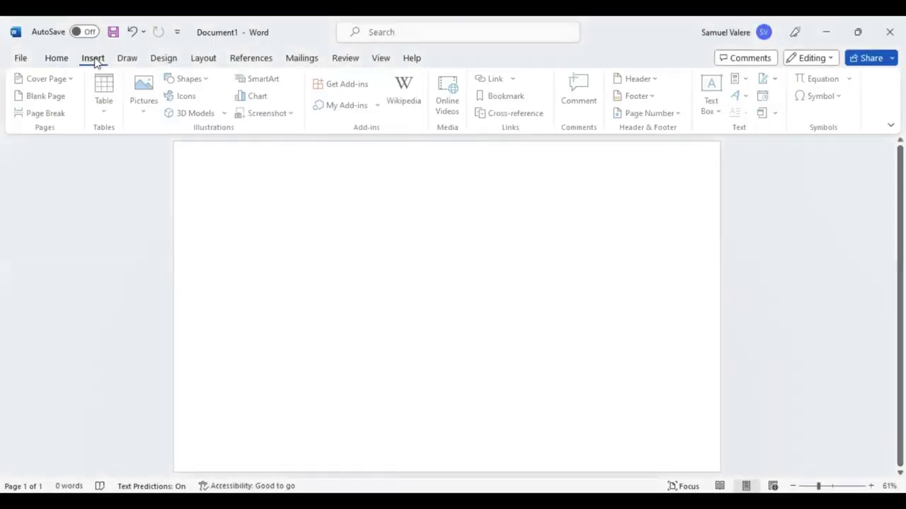
{"action": "left_click", "coordinate": [195, 80]}
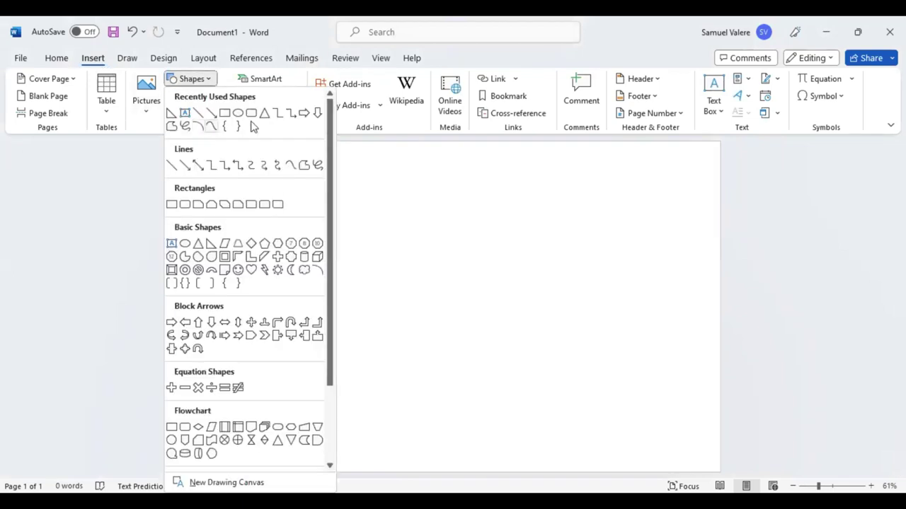
{"action": "left_click", "coordinate": [267, 115]}
{"action": "left_click_drag", "start_coordinate": [265, 214], "coordinate": [619, 323]}
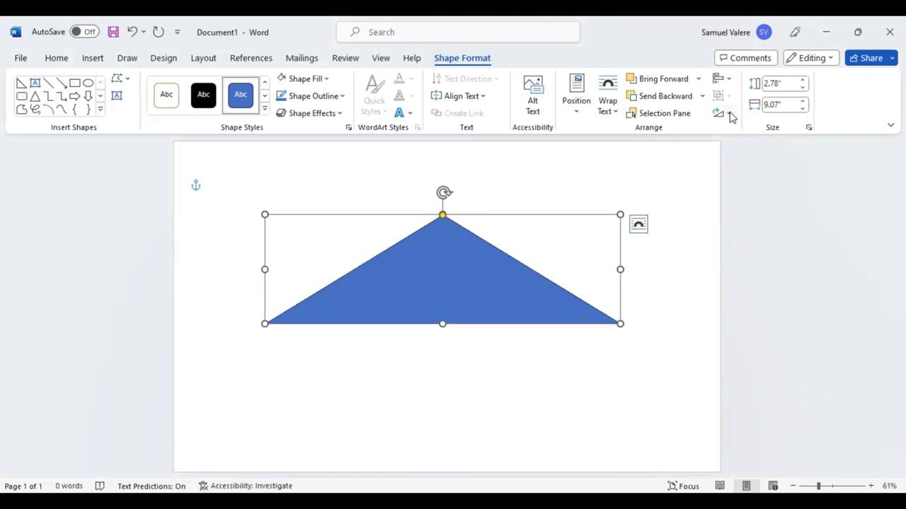
Flip the triangle vertically so it points downward and move it up near the page top
{"action": "left_click", "coordinate": [728, 114]}
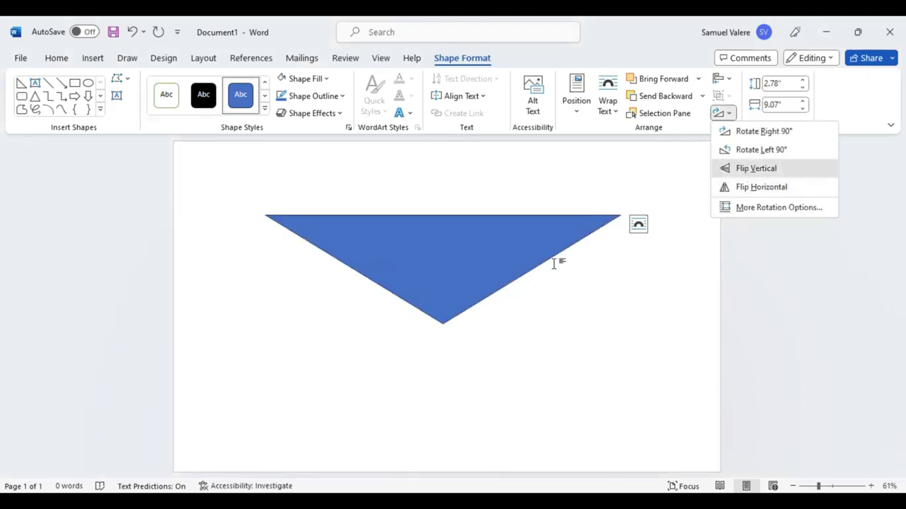
{"action": "left_click", "coordinate": [503, 269]}
{"action": "left_click_drag", "start_coordinate": [497, 265], "coordinate": [516, 187]}
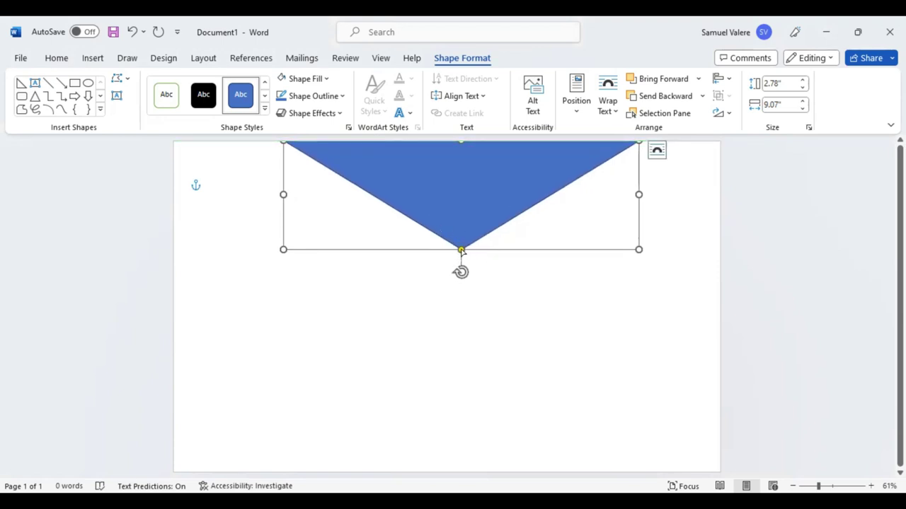
Shift the triangle's point left and stretch it past both page edges to 3.25" by 17.98"
{"action": "left_click_drag", "start_coordinate": [461, 251], "coordinate": [389, 259]}
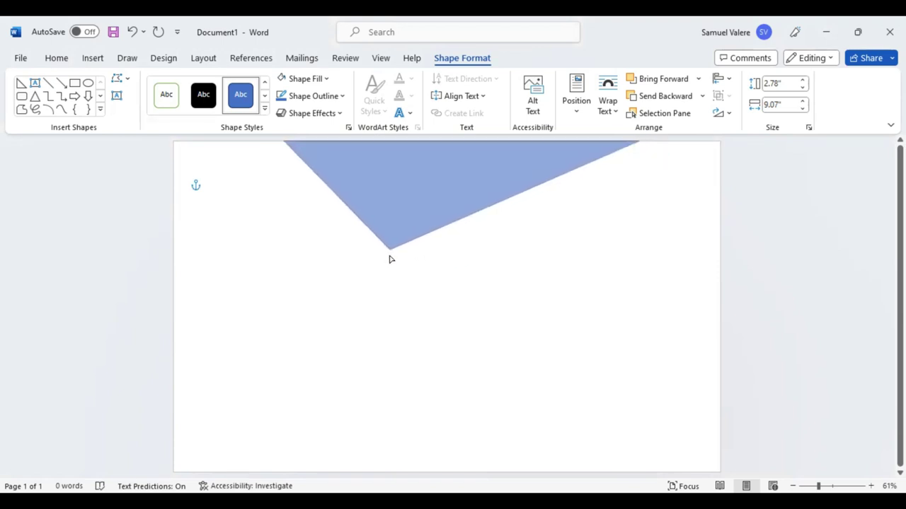
{"action": "left_click_drag", "start_coordinate": [389, 259], "coordinate": [389, 256]}
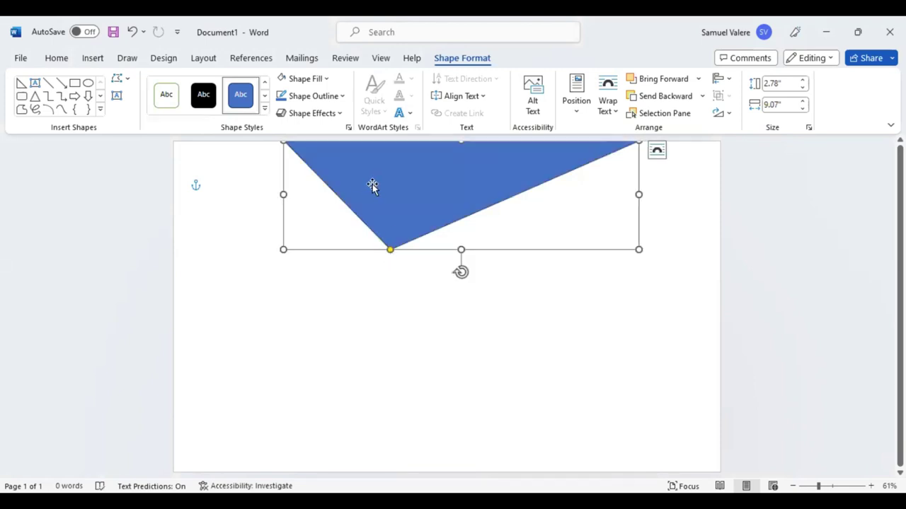
{"action": "left_click_drag", "start_coordinate": [283, 196], "coordinate": [126, 193]}
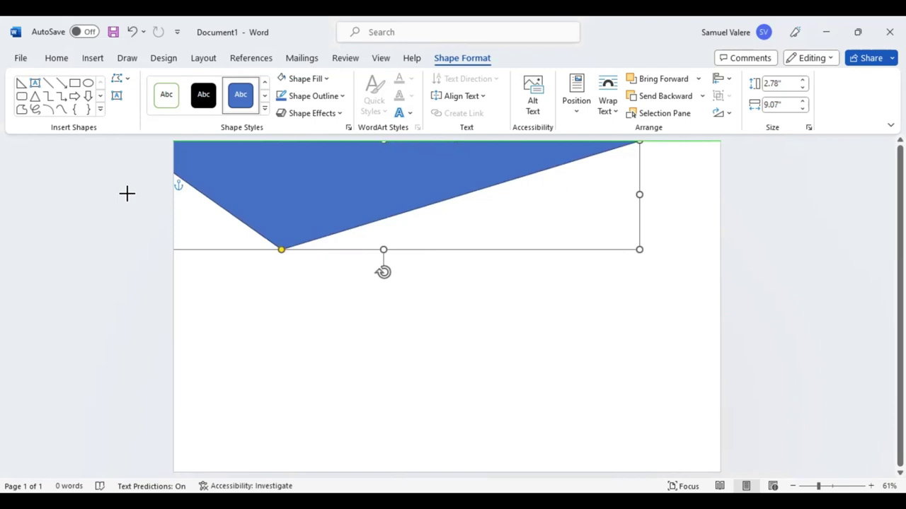
{"action": "left_click_drag", "start_coordinate": [127, 193], "coordinate": [116, 194]}
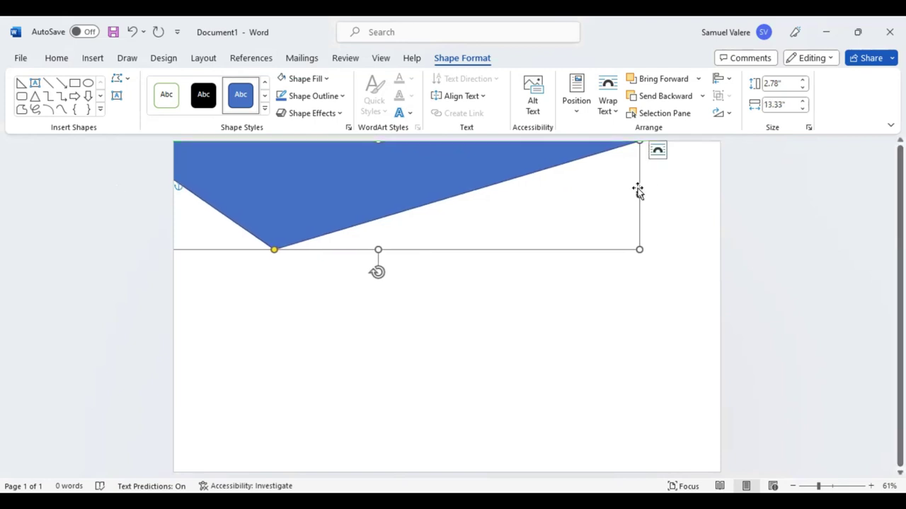
{"action": "left_click_drag", "start_coordinate": [639, 194], "coordinate": [820, 234]}
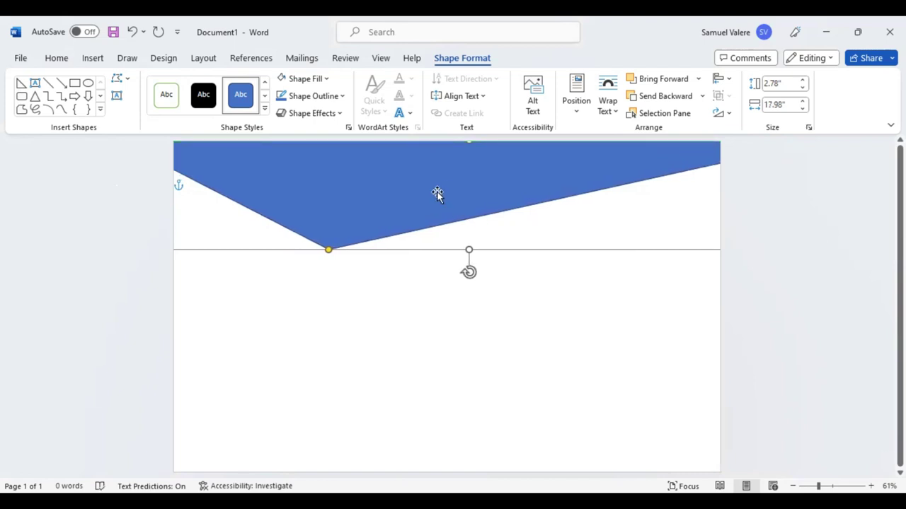
{"action": "left_click_drag", "start_coordinate": [437, 195], "coordinate": [435, 211]}
{"action": "left_click_drag", "start_coordinate": [467, 157], "coordinate": [466, 137]}
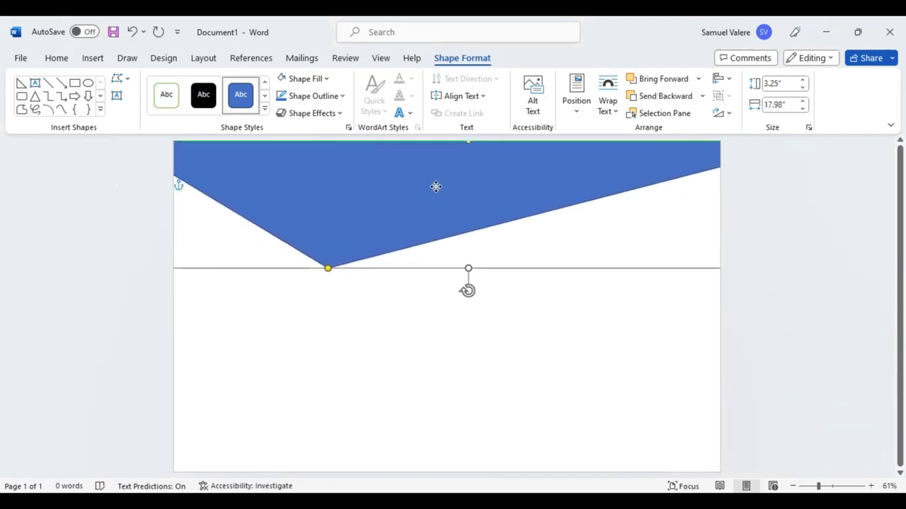
{"action": "left_click_drag", "start_coordinate": [436, 186], "coordinate": [428, 188]}
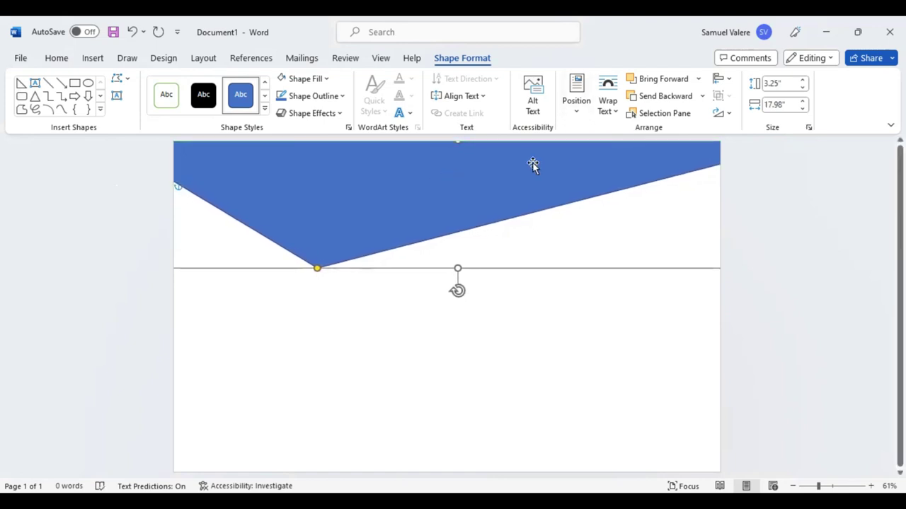
Remove the band's outline
{"action": "left_click", "coordinate": [343, 96]}
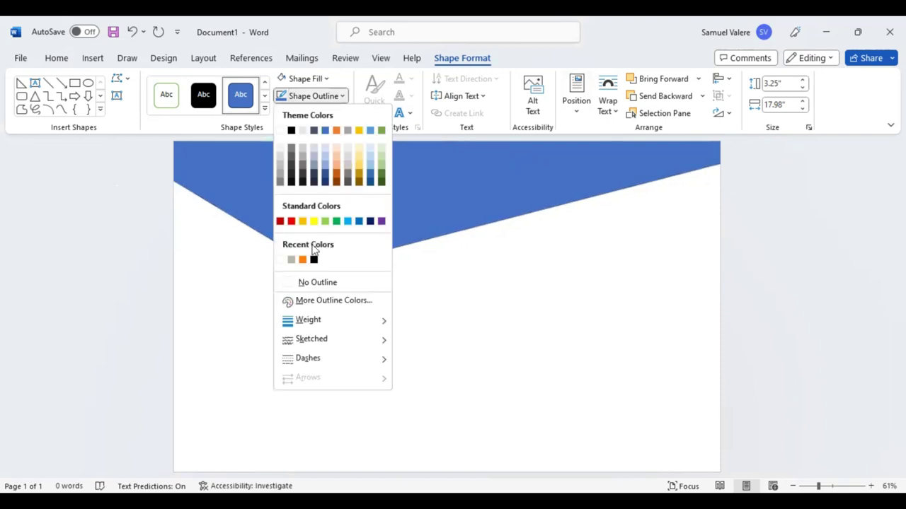
{"action": "left_click", "coordinate": [293, 282]}
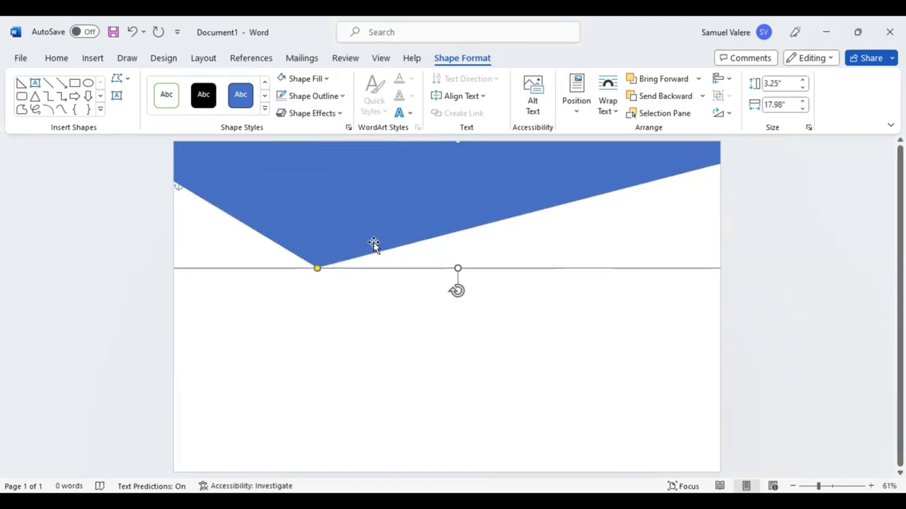
{"action": "left_click", "coordinate": [338, 96]}
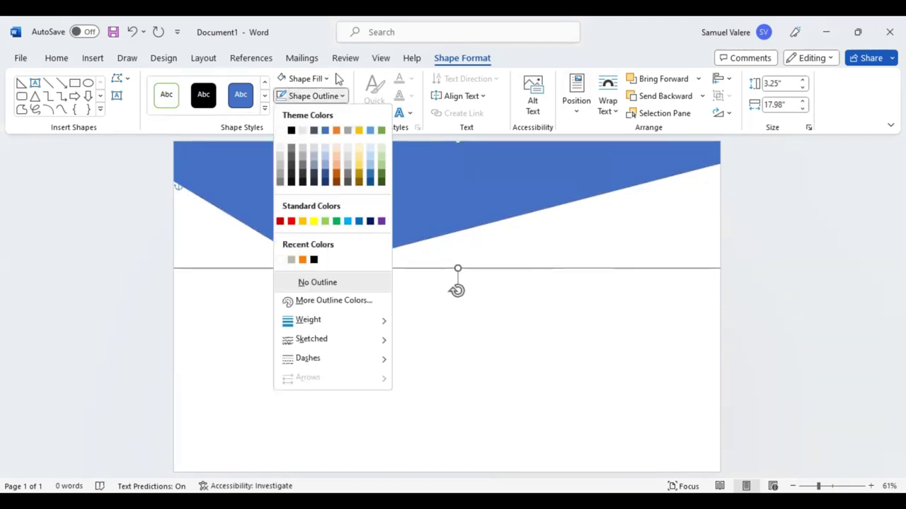
Give the band a two-stop gradient fill running at 180°
{"action": "left_click", "coordinate": [327, 78]}
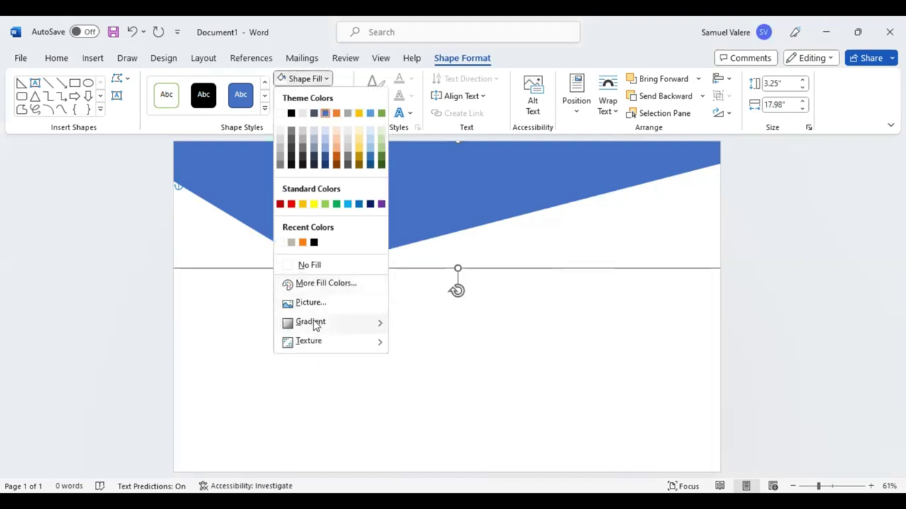
{"action": "mouse_move", "coordinate": [315, 325]}
{"action": "left_click", "coordinate": [443, 478]}
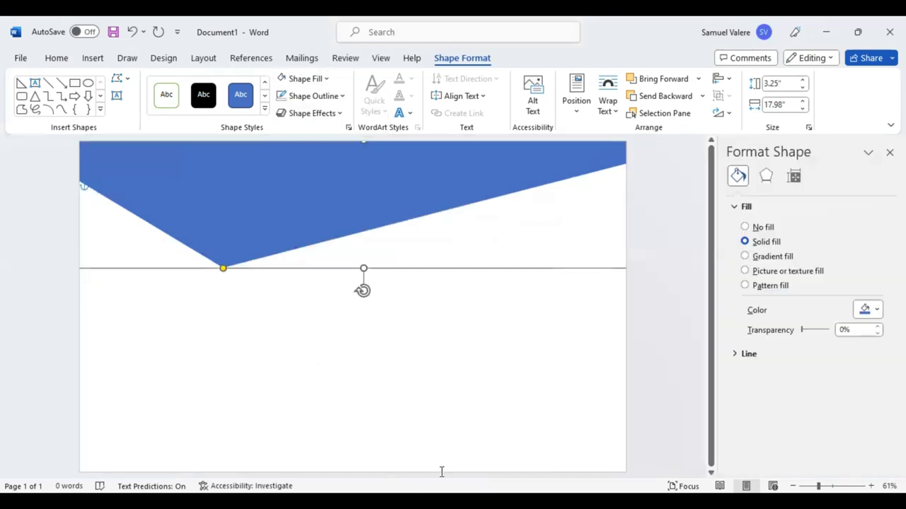
{"action": "left_click", "coordinate": [744, 256]}
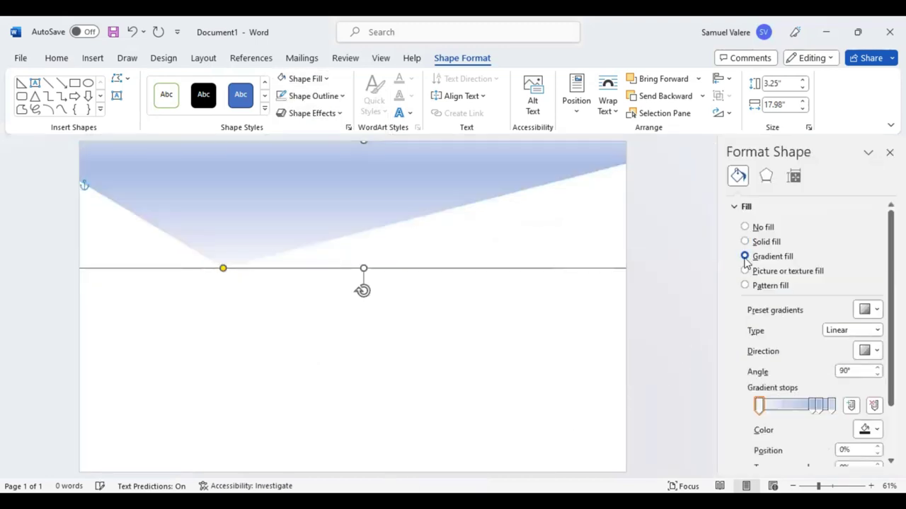
{"action": "left_click", "coordinate": [833, 405]}
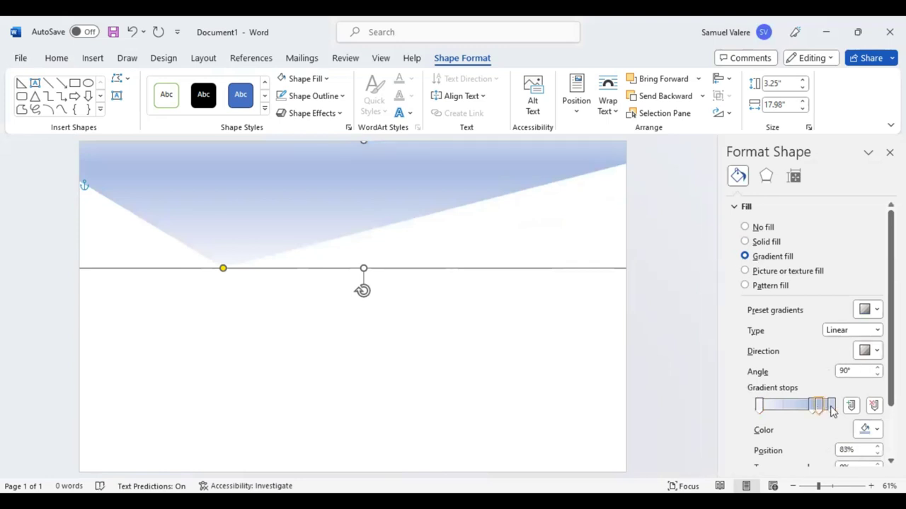
{"action": "left_click", "coordinate": [874, 405]}
{"action": "left_click", "coordinate": [879, 351]}
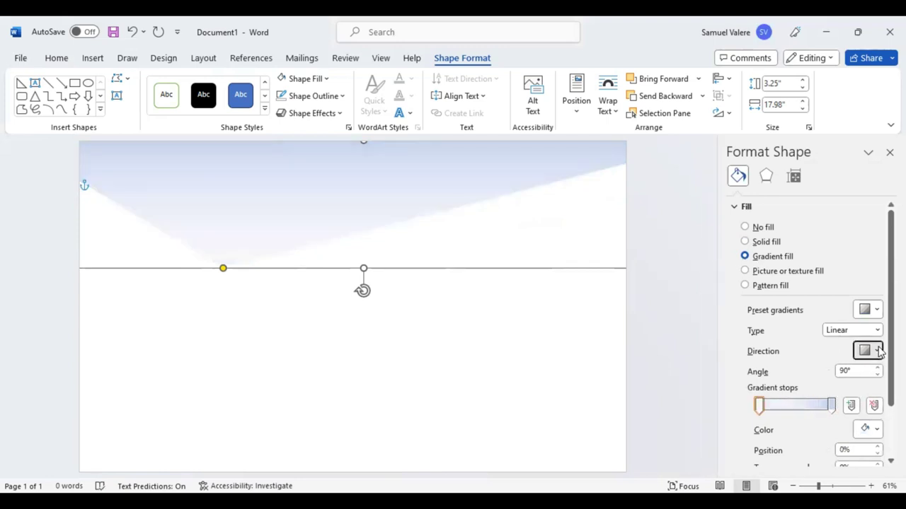
{"action": "left_click", "coordinate": [890, 376]}
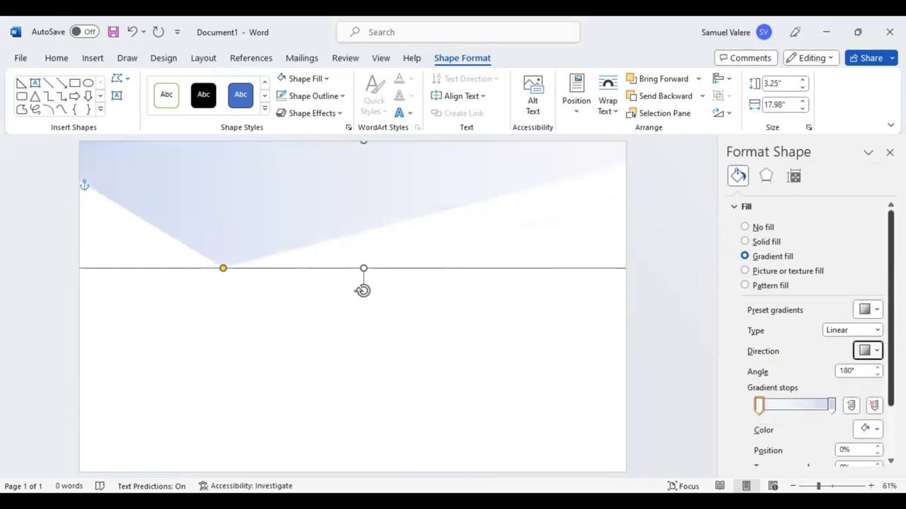
Colour the gradient stops black and grey-tan, placing the black stop at 95%
{"action": "left_click", "coordinate": [833, 407]}
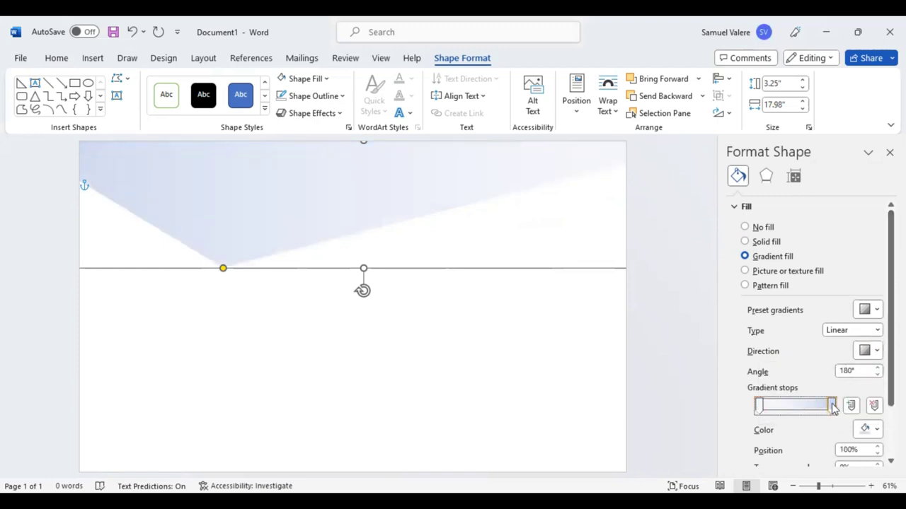
{"action": "left_click", "coordinate": [877, 430]}
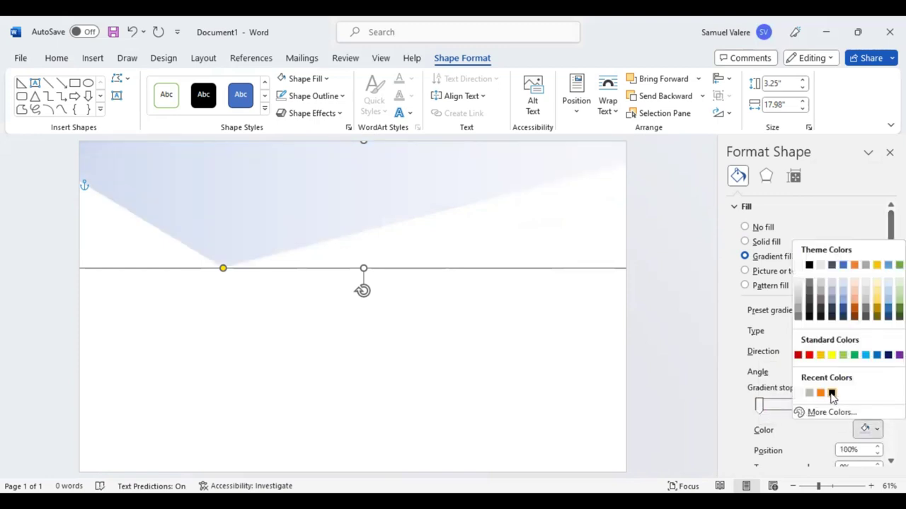
{"action": "left_click", "coordinate": [831, 394]}
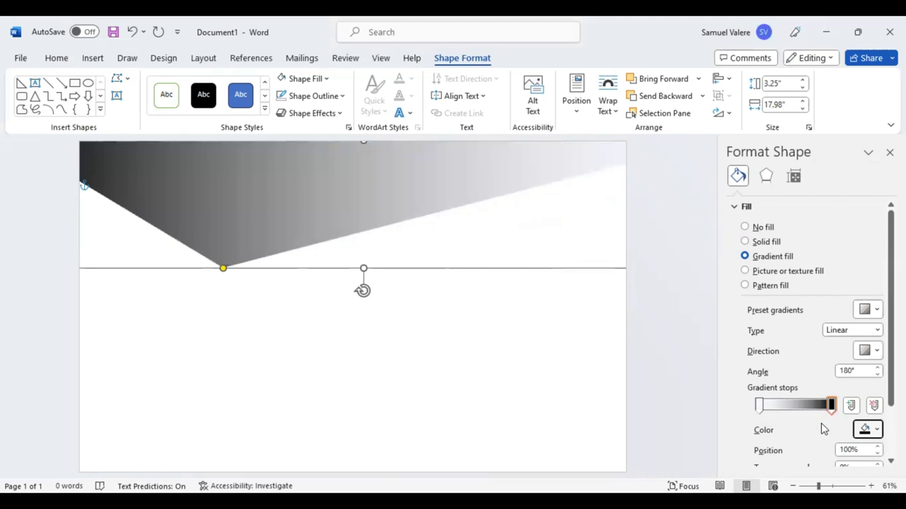
{"action": "left_click", "coordinate": [758, 406]}
{"action": "left_click", "coordinate": [877, 430]}
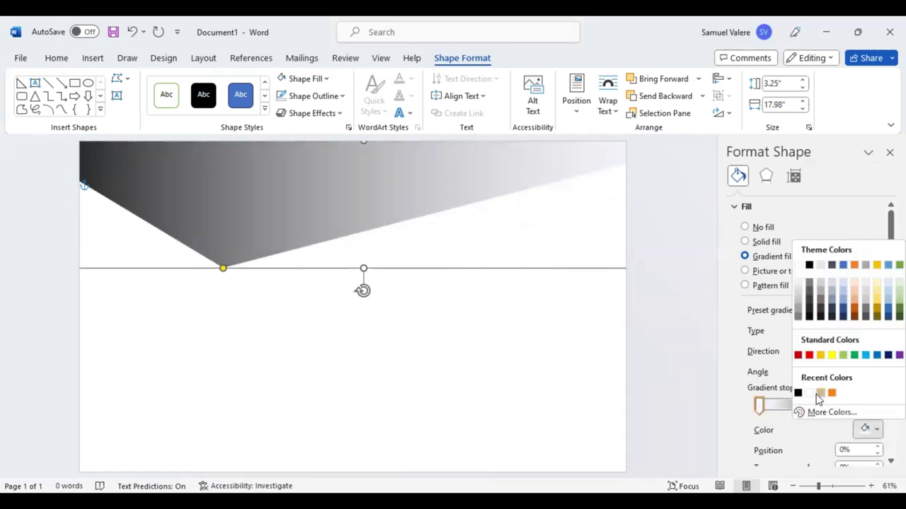
{"action": "left_click", "coordinate": [820, 393]}
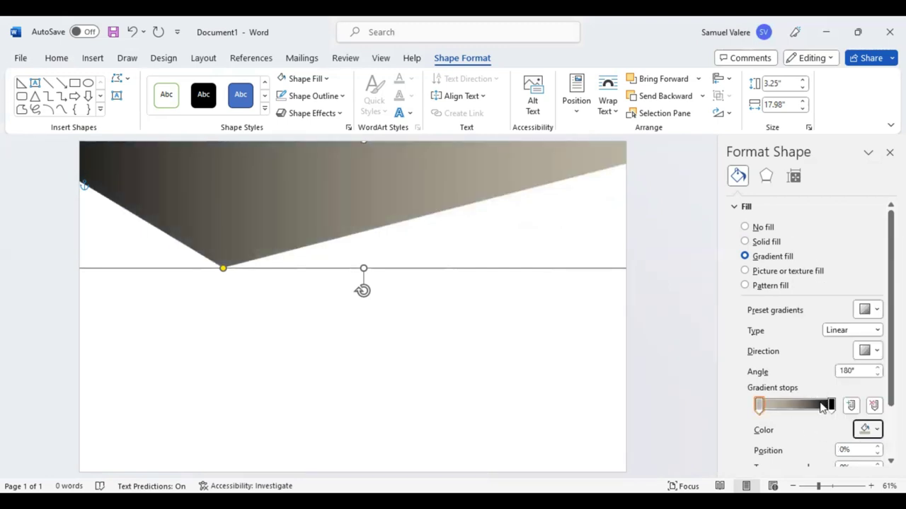
{"action": "left_click_drag", "start_coordinate": [829, 406], "coordinate": [825, 407]}
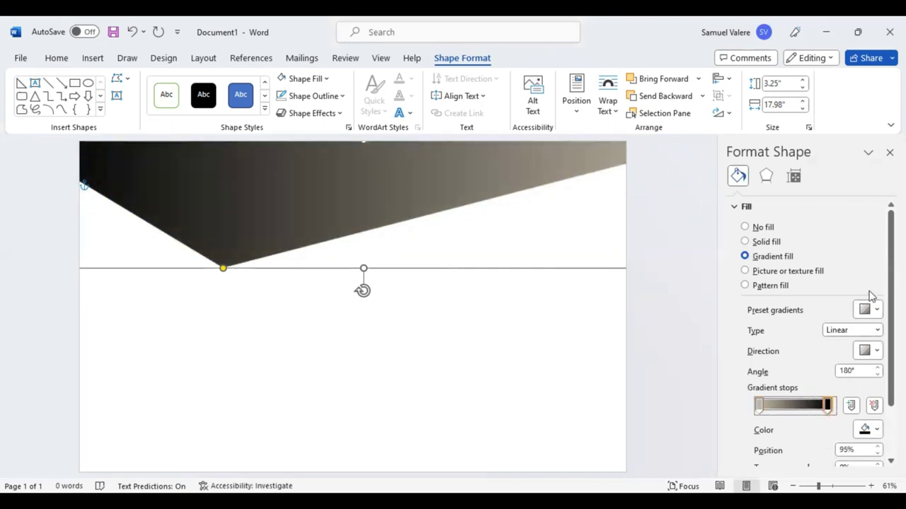
{"action": "left_click", "coordinate": [890, 152]}
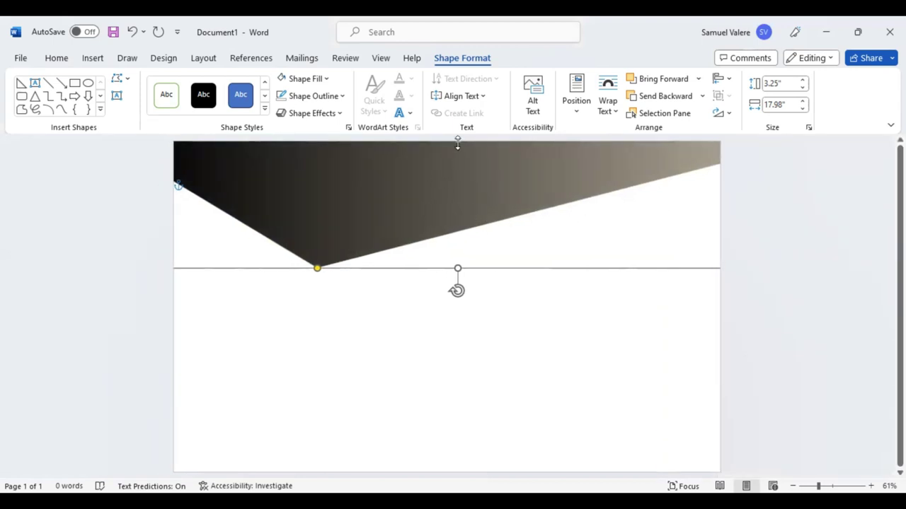
Move the copied band slightly lower and make it taller at the top
{"action": "left_click_drag", "start_coordinate": [458, 144], "coordinate": [457, 147]}
{"action": "key", "text": "ctrl+z"}
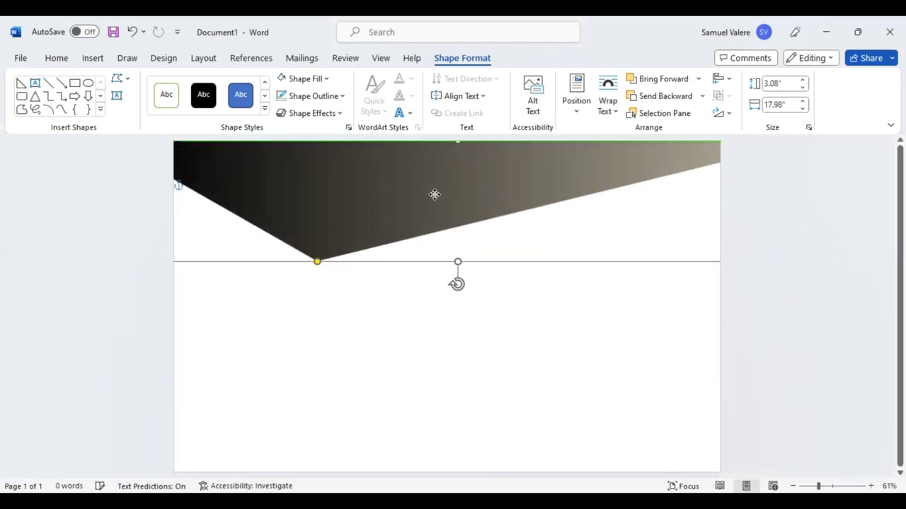
{"action": "left_click_drag", "start_coordinate": [457, 144], "coordinate": [457, 154]}
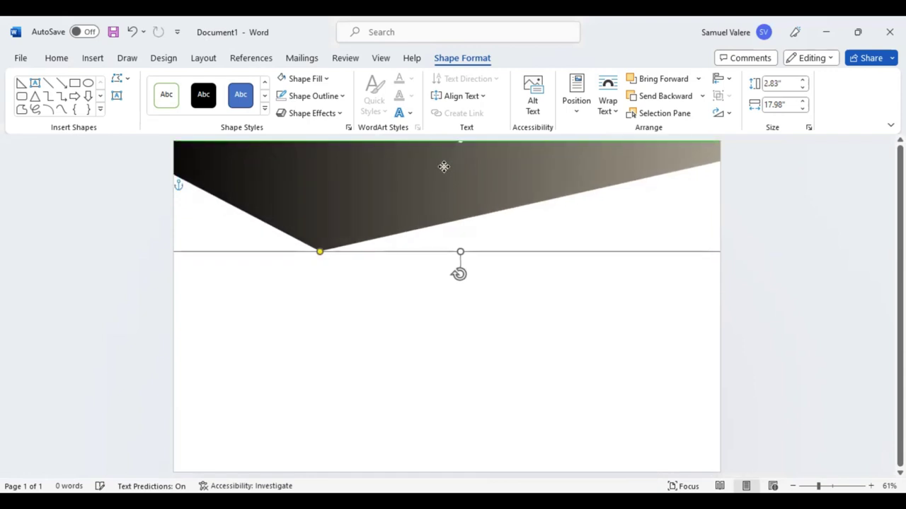
{"action": "key", "text": "ctrl+z"}
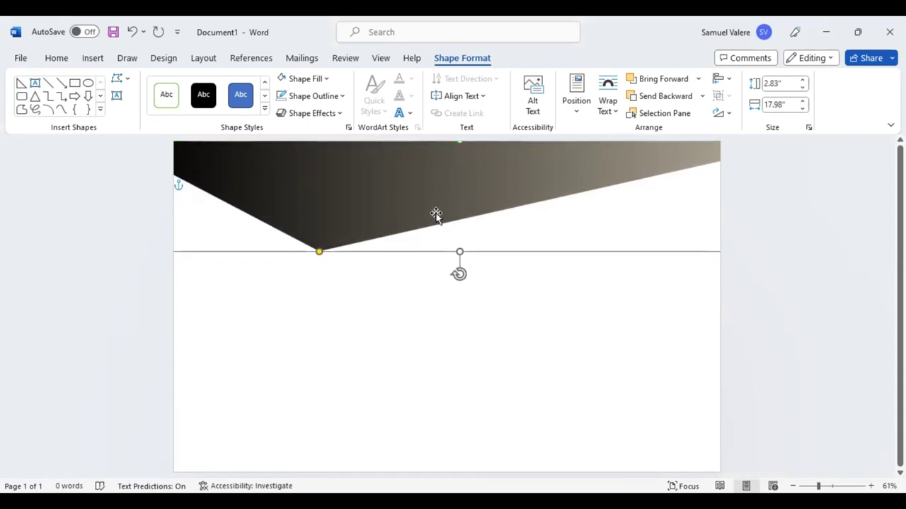
{"action": "key", "text": "ctrl+y"}
{"action": "left_click_drag", "start_coordinate": [380, 211], "coordinate": [385, 230]}
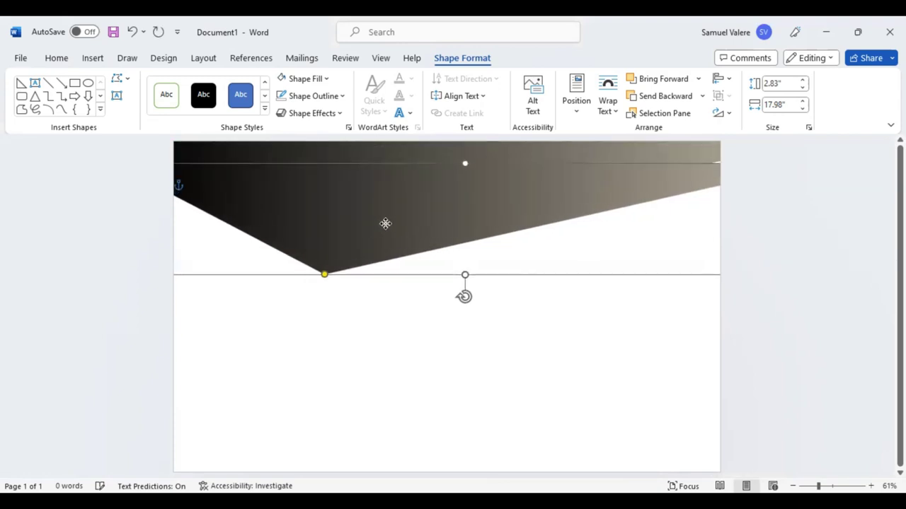
{"action": "left_click_drag", "start_coordinate": [465, 161], "coordinate": [465, 141]}
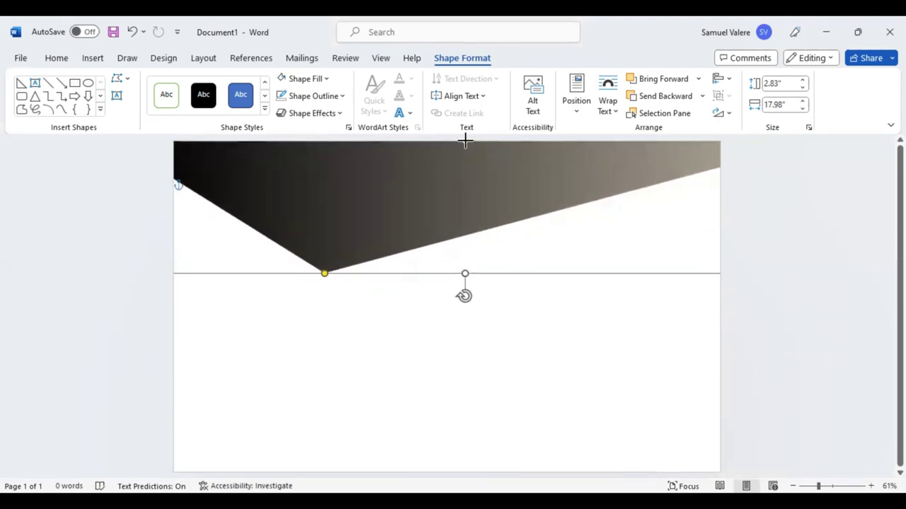
Fill the copy orange, send it behind the dark band, and nudge it into place
{"action": "left_click", "coordinate": [327, 79]}
{"action": "left_click", "coordinate": [314, 242]}
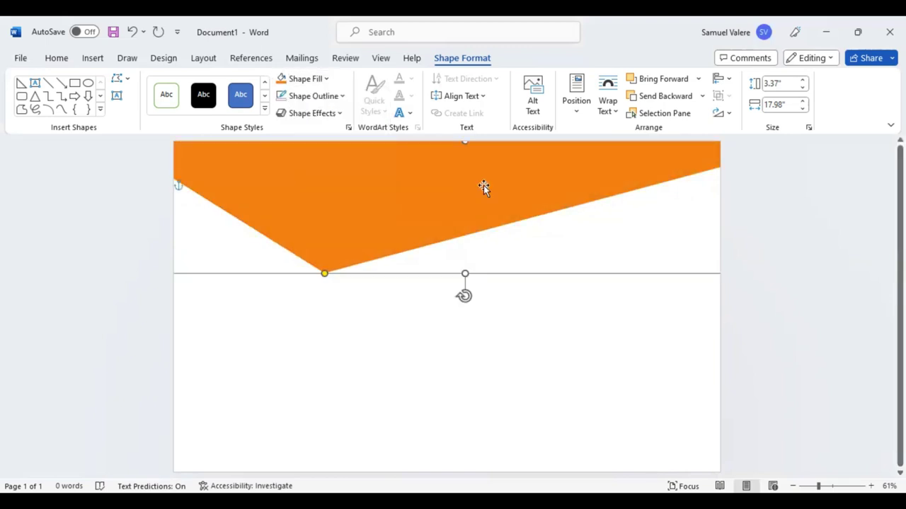
{"action": "left_click", "coordinate": [665, 98]}
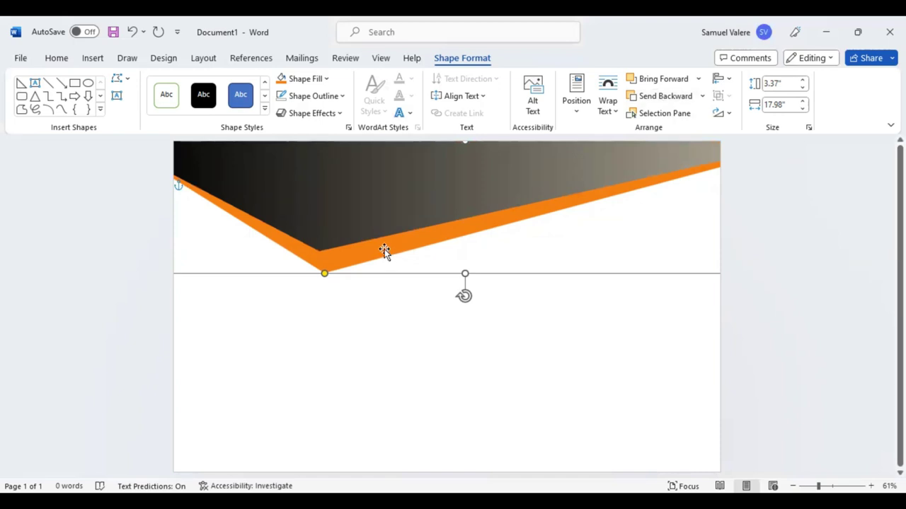
{"action": "left_click_drag", "start_coordinate": [384, 251], "coordinate": [374, 239]}
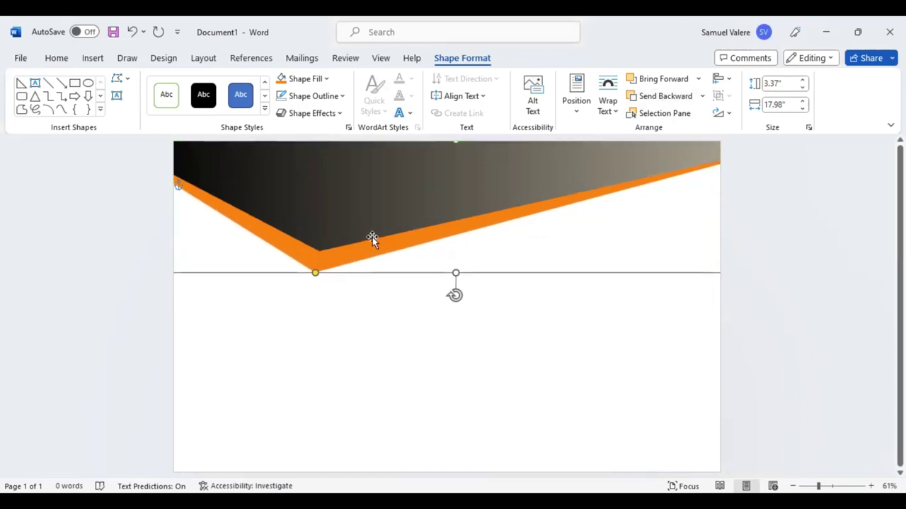
{"action": "key", "text": "Up"}
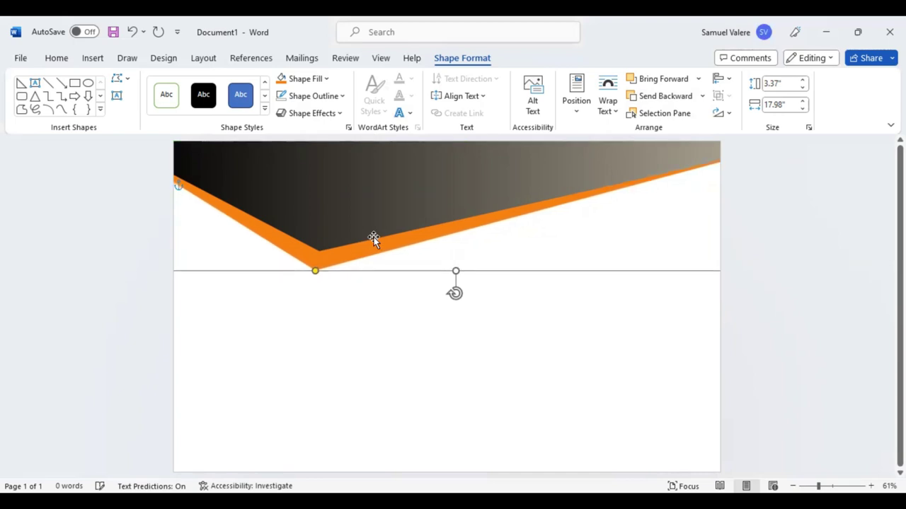
{"action": "key", "text": "Up"}
{"action": "key", "text": "Up"}
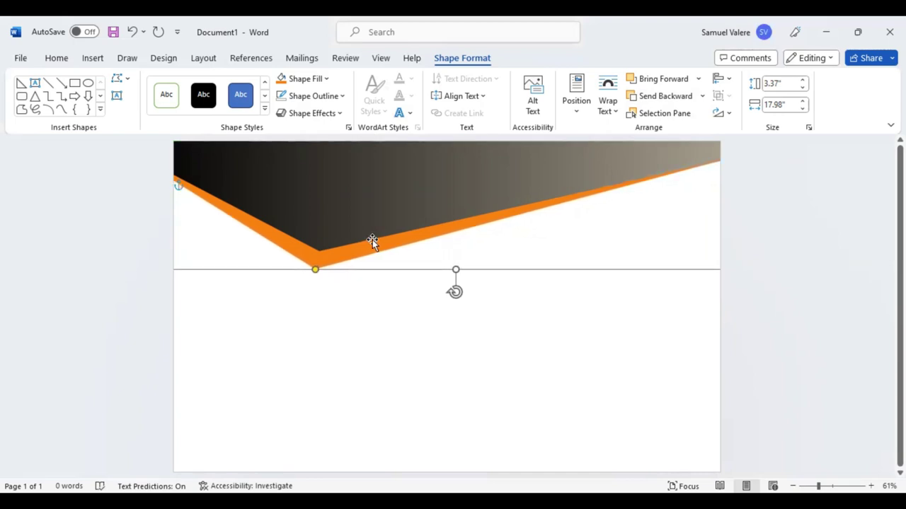
{"action": "key", "text": "Down"}
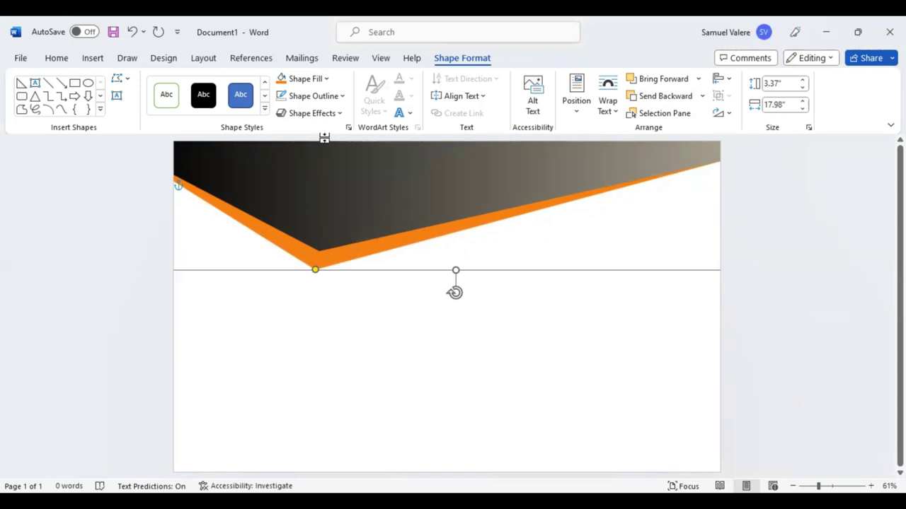
Paste another orange band and resize it to 3.13" by 14.33" across the top right
{"action": "key", "text": "ctrl+v"}
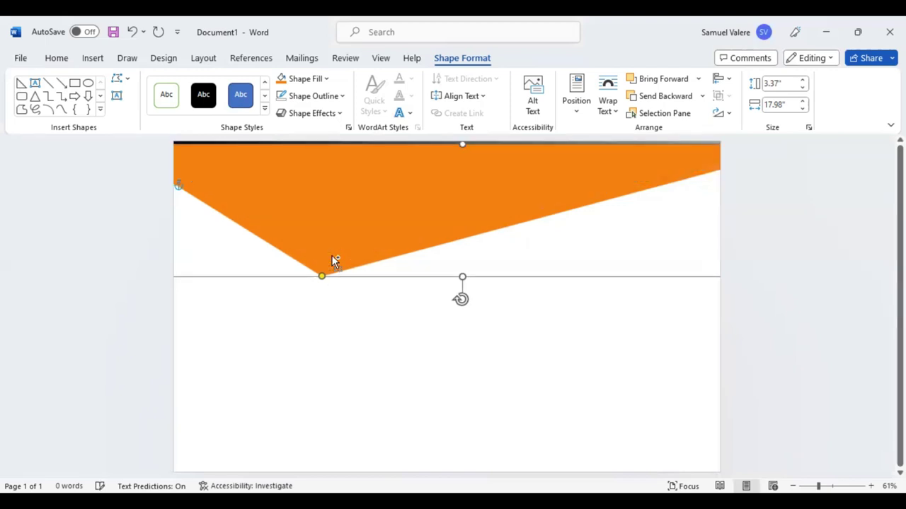
{"action": "left_click_drag", "start_coordinate": [380, 226], "coordinate": [401, 241]}
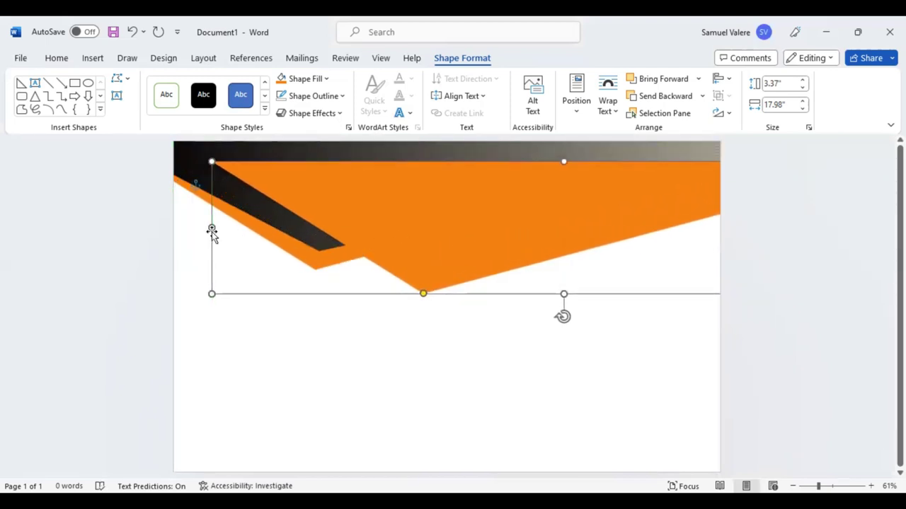
{"action": "left_click_drag", "start_coordinate": [209, 227], "coordinate": [313, 228]}
{"action": "left_click_drag", "start_coordinate": [472, 220], "coordinate": [385, 225]}
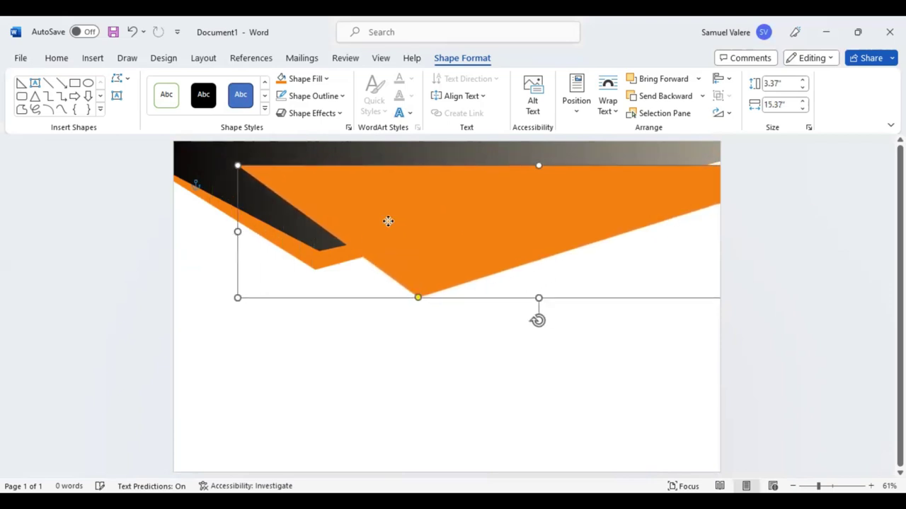
{"action": "left_click_drag", "start_coordinate": [226, 233], "coordinate": [267, 234]}
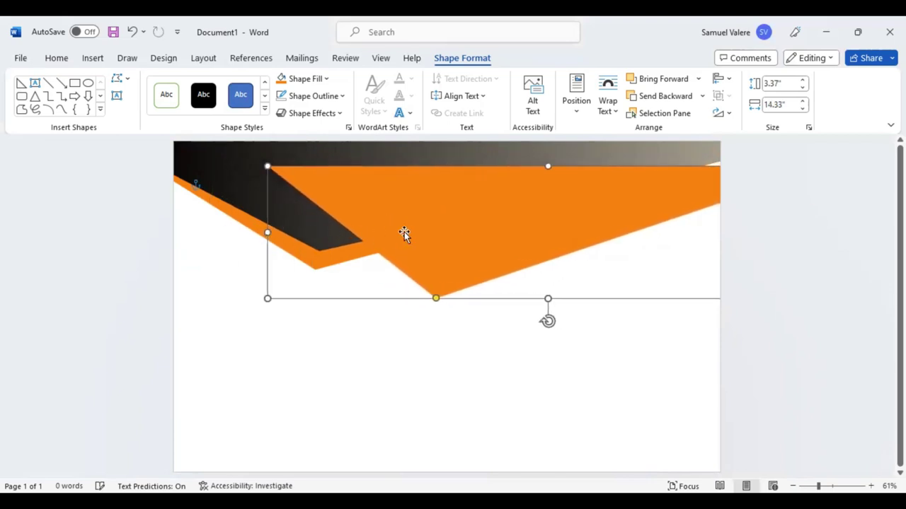
{"action": "left_click_drag", "start_coordinate": [404, 234], "coordinate": [383, 205]}
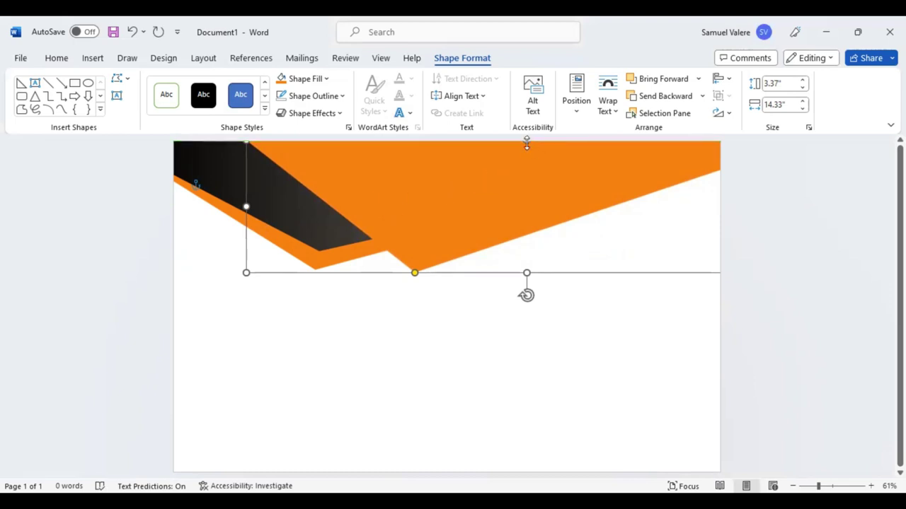
{"action": "left_click_drag", "start_coordinate": [526, 144], "coordinate": [523, 151]}
{"action": "mouse_move", "coordinate": [491, 191]}
{"action": "left_mouse_down"}
{"action": "mouse_move", "coordinate": [493, 169]}
{"action": "mouse_move", "coordinate": [472, 164]}
{"action": "mouse_move", "coordinate": [491, 166]}
{"action": "mouse_move", "coordinate": [505, 143]}
{"action": "mouse_move", "coordinate": [497, 160]}
{"action": "left_mouse_up"}
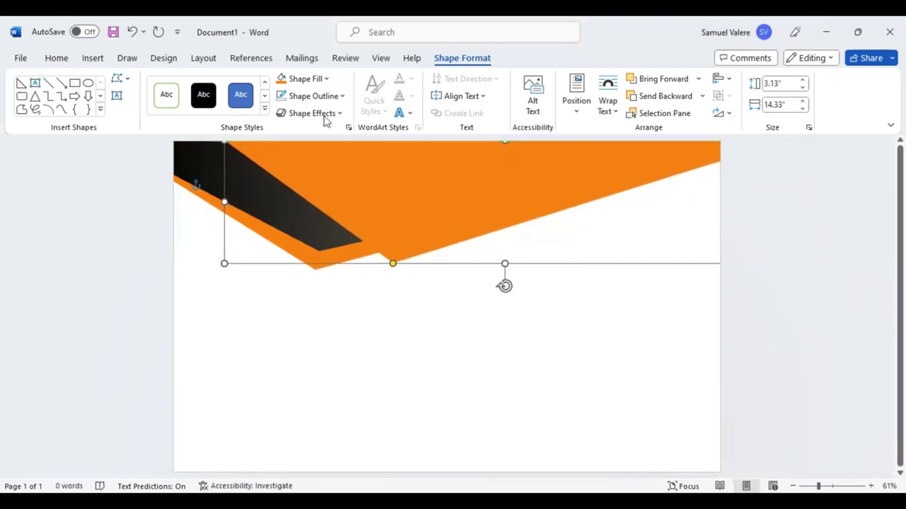
Fill the narrower copy black, send it back two layers, and widen it to 14.64"
{"action": "left_click", "coordinate": [326, 79]}
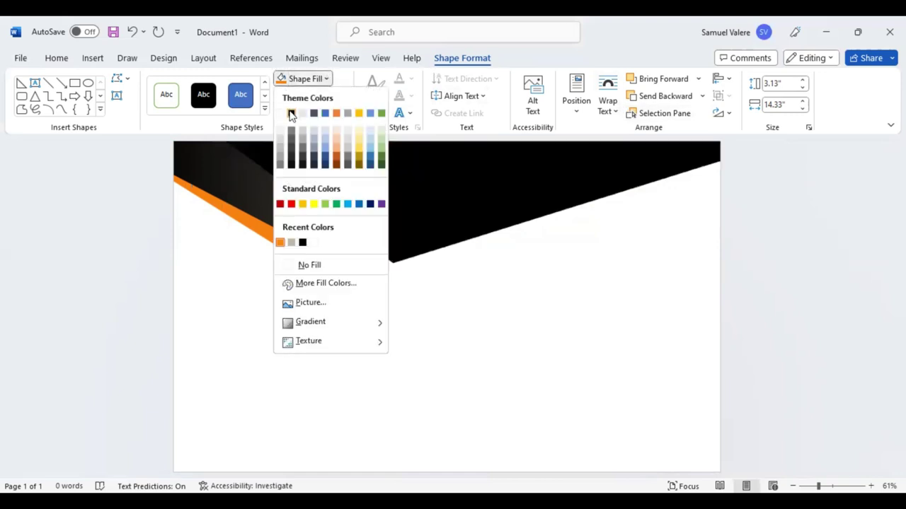
{"action": "left_click", "coordinate": [291, 113]}
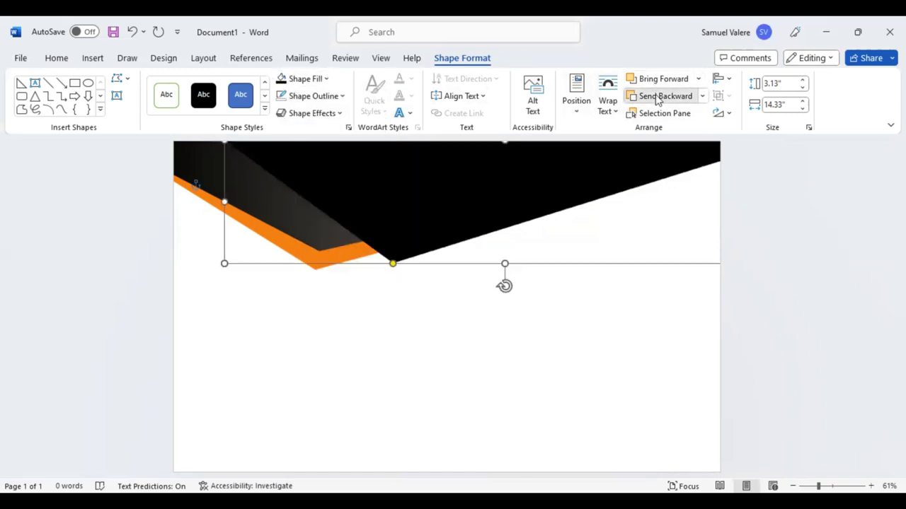
{"action": "left_click", "coordinate": [661, 97]}
{"action": "left_click", "coordinate": [660, 97]}
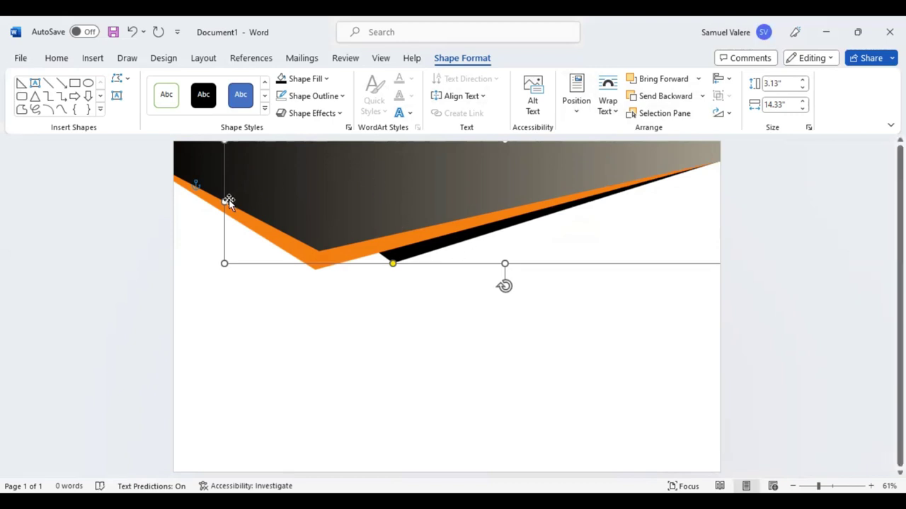
{"action": "left_click_drag", "start_coordinate": [225, 202], "coordinate": [211, 200]}
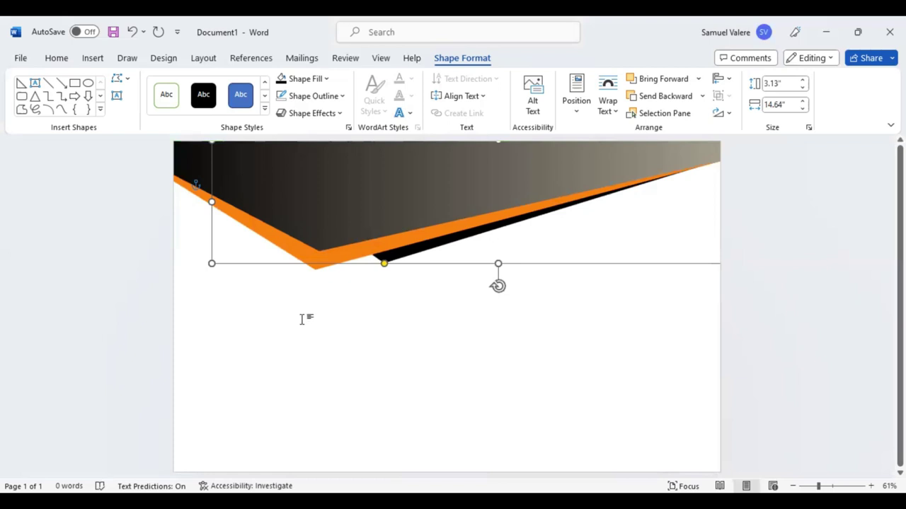
{"action": "left_click", "coordinate": [302, 319]}
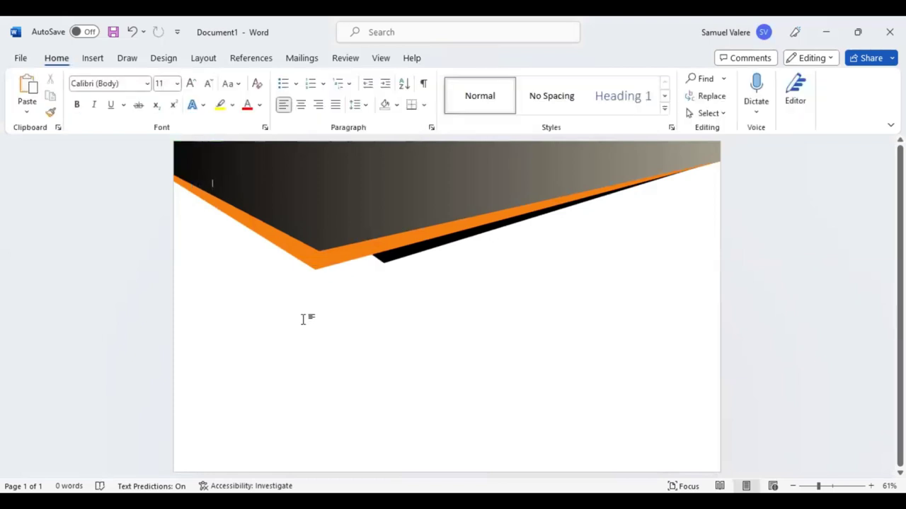
Group the black, orange and gradient band shapes into one banner
{"action": "left_click", "coordinate": [395, 260]}
{"action": "left_click", "coordinate": [360, 252], "text": "shift"}
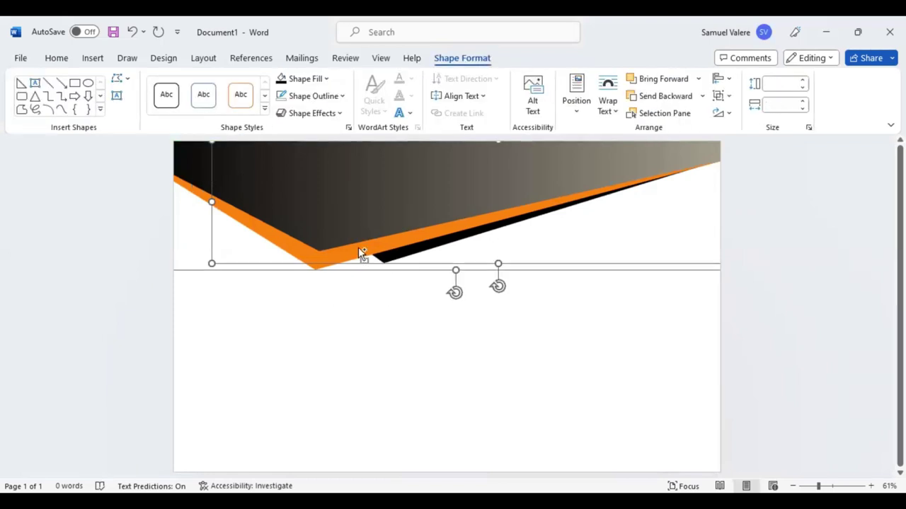
{"action": "left_click", "coordinate": [348, 225], "text": "shift"}
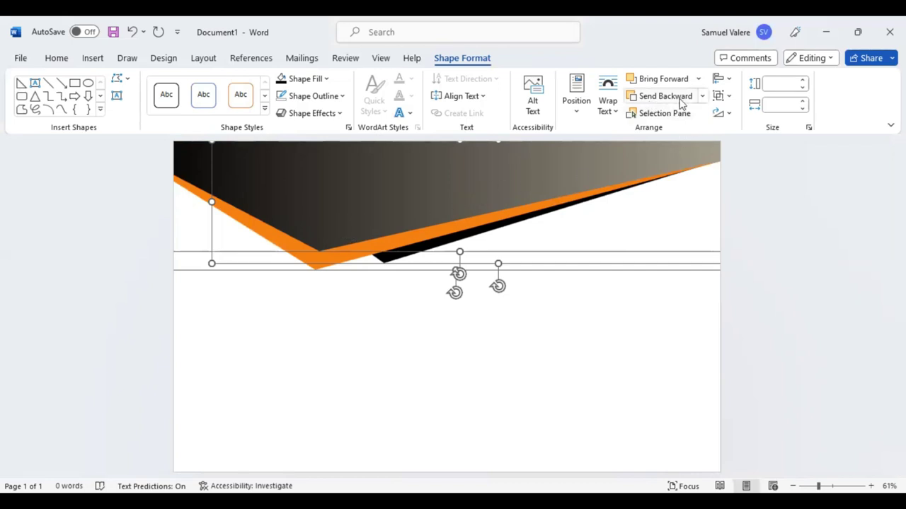
{"action": "left_click", "coordinate": [722, 95]}
{"action": "left_click", "coordinate": [739, 115]}
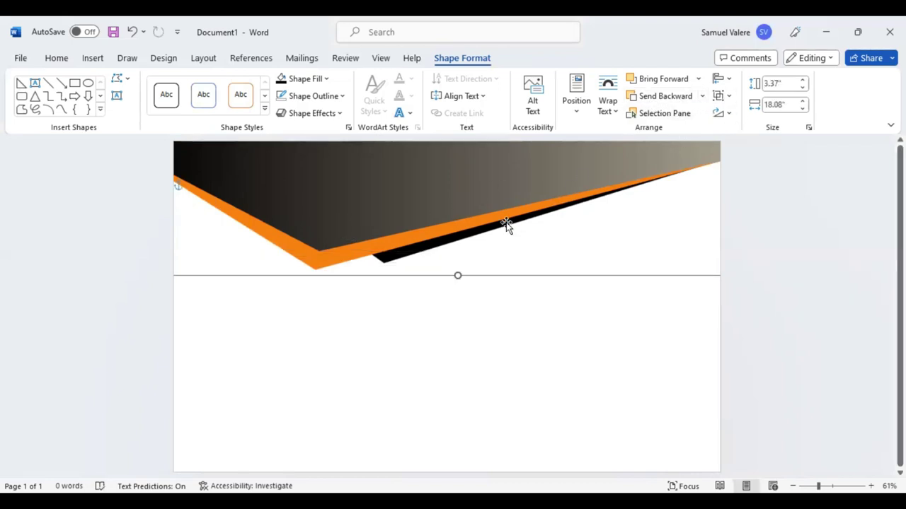
Duplicate the banner, move it down, and flip it vertically and horizontally
{"action": "key", "text": "ctrl+z"}
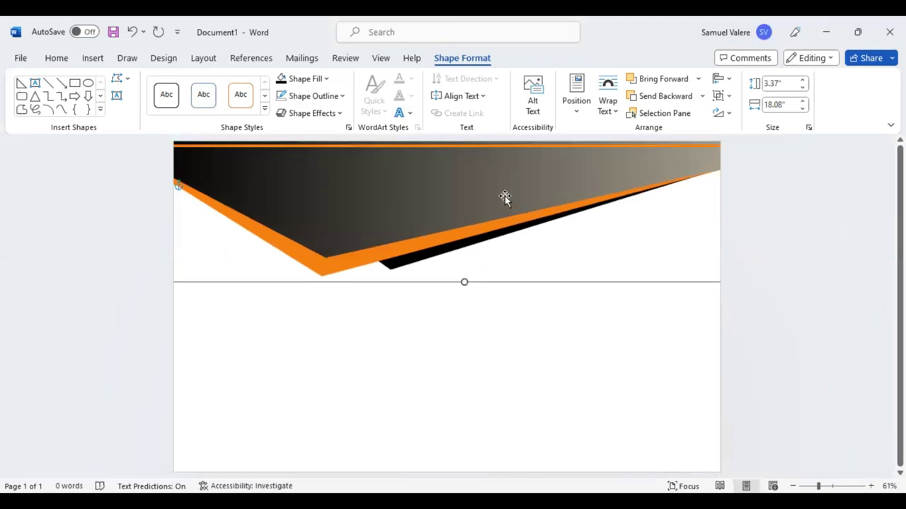
{"action": "left_click_drag", "start_coordinate": [505, 196], "coordinate": [505, 339], "text": "ctrl"}
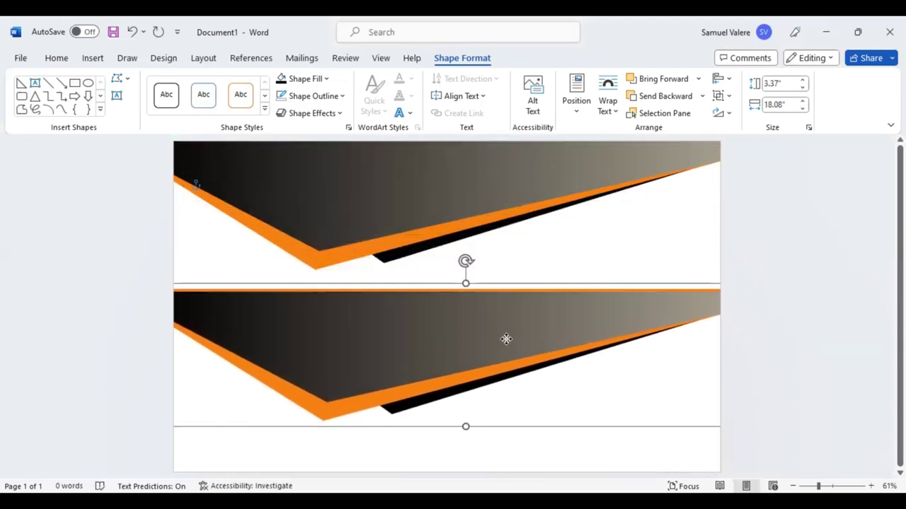
{"action": "left_click", "coordinate": [728, 115]}
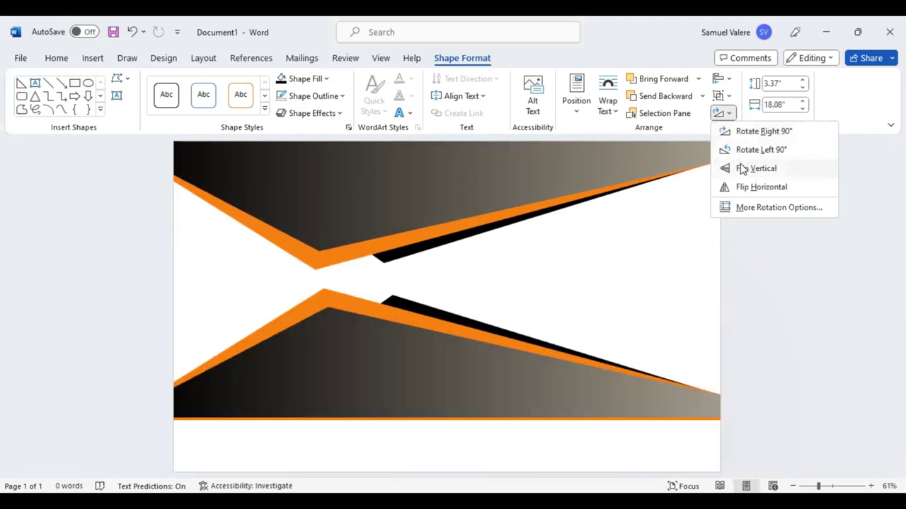
{"action": "left_click", "coordinate": [742, 169]}
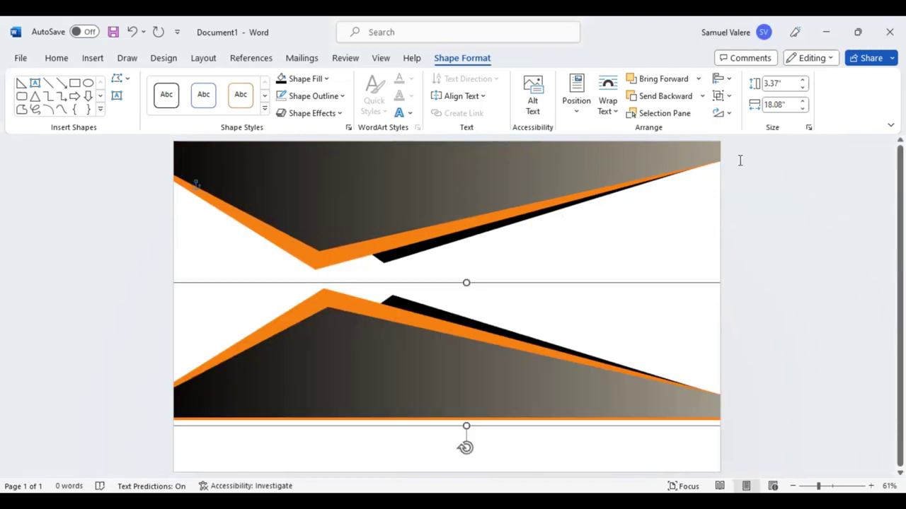
{"action": "left_click", "coordinate": [729, 113]}
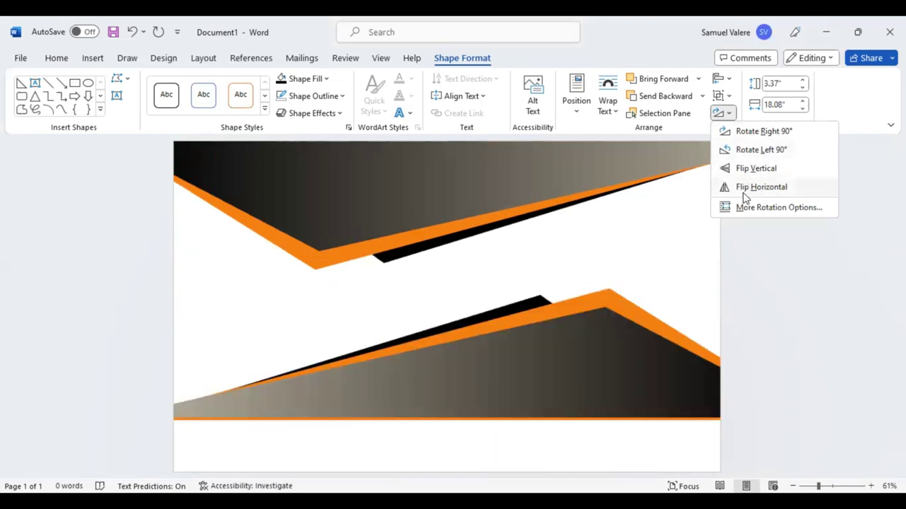
{"action": "left_click", "coordinate": [744, 187]}
{"action": "mouse_move", "coordinate": [556, 366]}
{"action": "left_mouse_down"}
{"action": "mouse_move", "coordinate": [558, 378]}
{"action": "mouse_move", "coordinate": [626, 400]}
{"action": "left_mouse_up"}
{"action": "left_click_drag", "start_coordinate": [376, 421], "coordinate": [417, 441]}
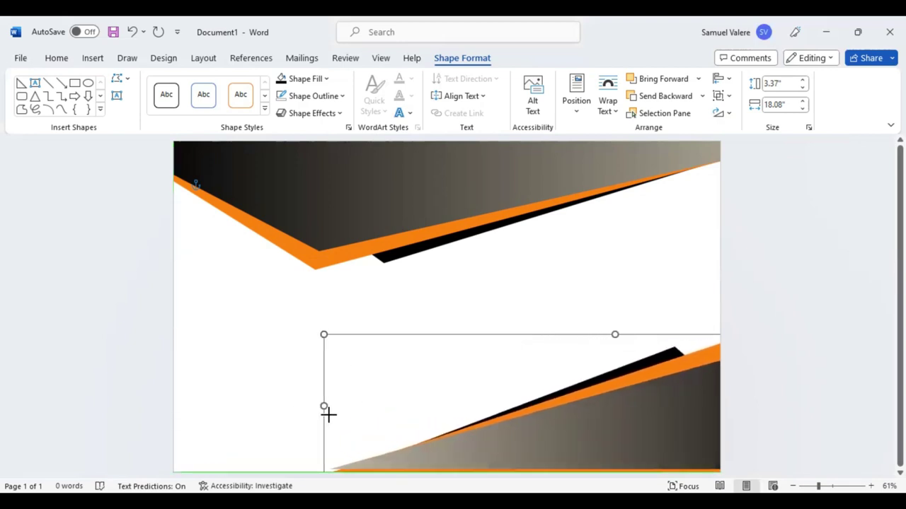
Narrow and flatten the lower banner and move it to the page bottom
{"action": "left_click_drag", "start_coordinate": [188, 407], "coordinate": [344, 406]}
{"action": "left_click_drag", "start_coordinate": [526, 452], "coordinate": [454, 445]}
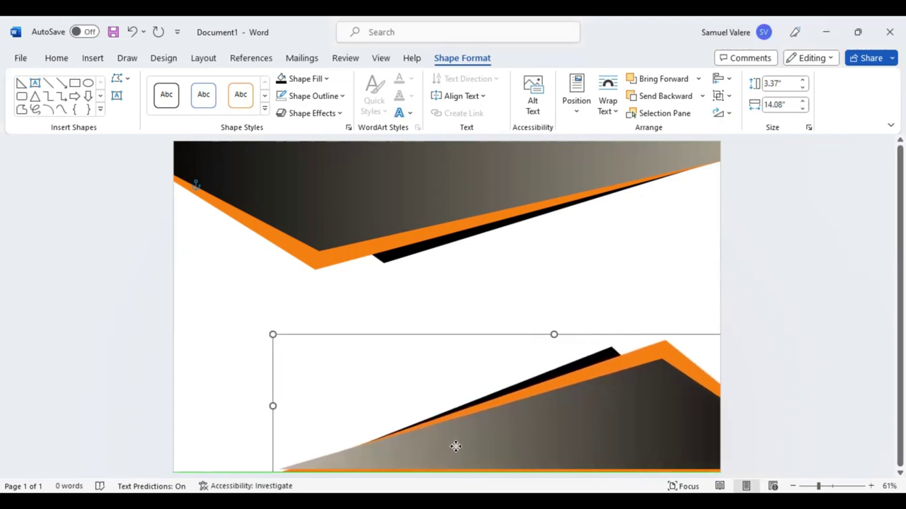
{"action": "left_click_drag", "start_coordinate": [271, 407], "coordinate": [331, 408]}
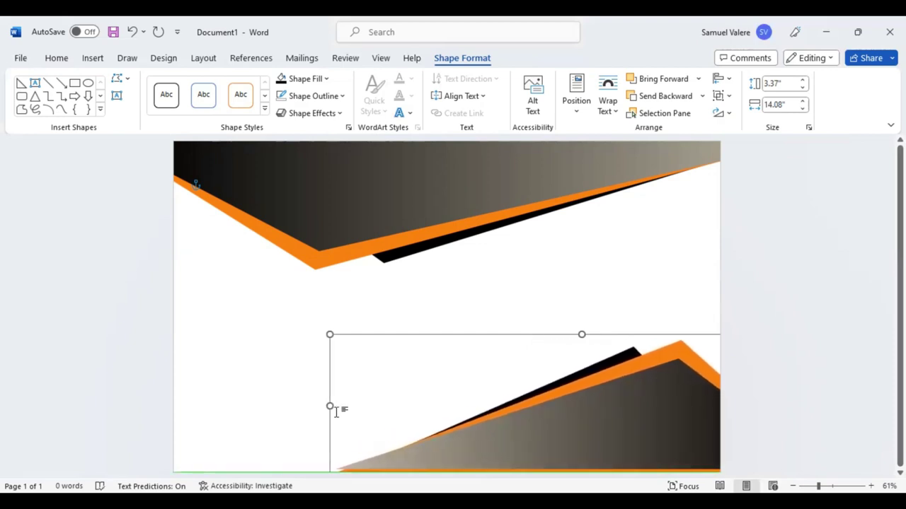
{"action": "left_click_drag", "start_coordinate": [489, 443], "coordinate": [489, 414]}
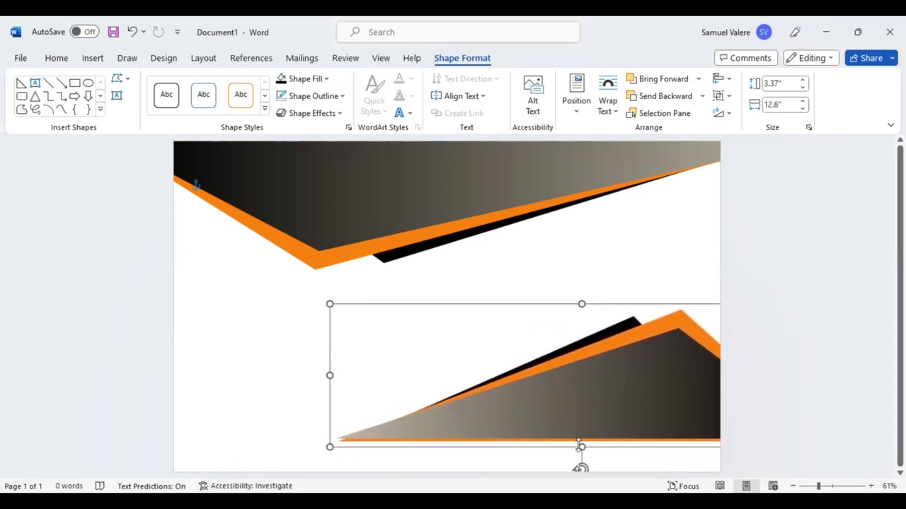
{"action": "left_click_drag", "start_coordinate": [580, 446], "coordinate": [600, 377]}
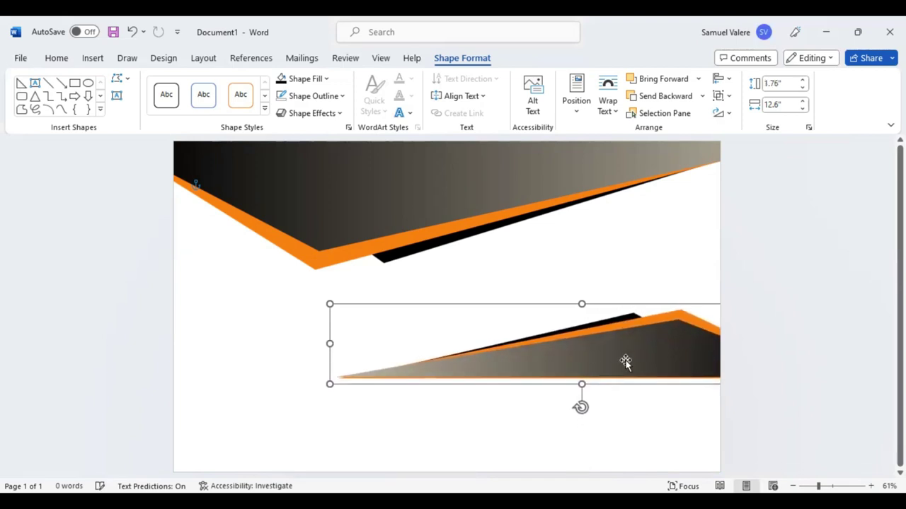
{"action": "left_click_drag", "start_coordinate": [625, 364], "coordinate": [616, 454]}
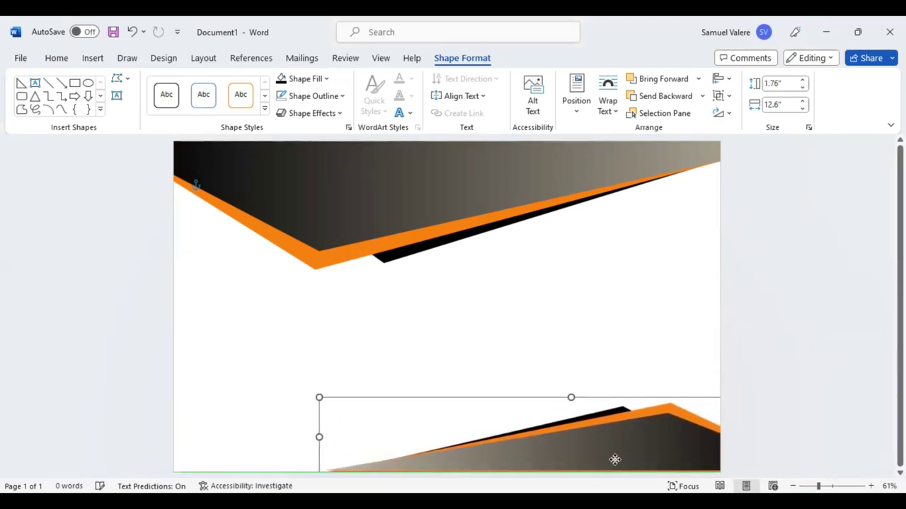
Lower the bottom band's gradient shape slightly
{"action": "left_click", "coordinate": [635, 448]}
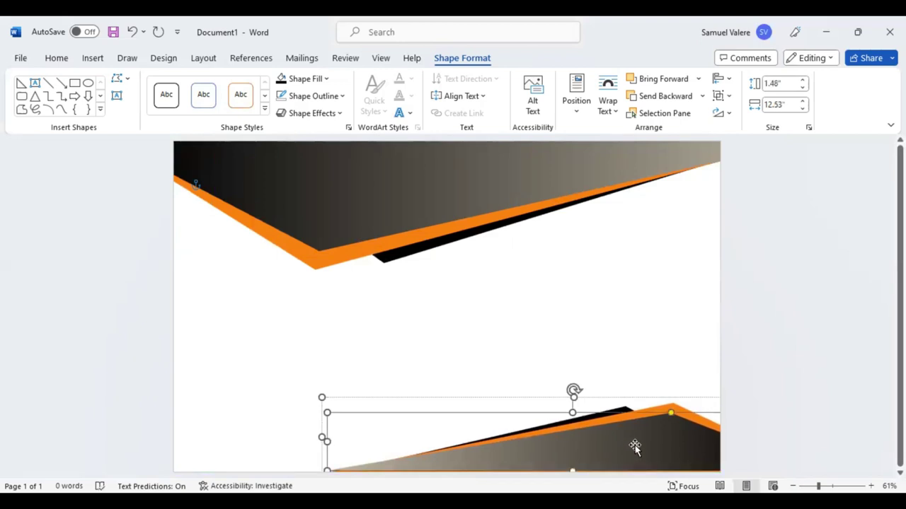
{"action": "key", "text": "Escape"}
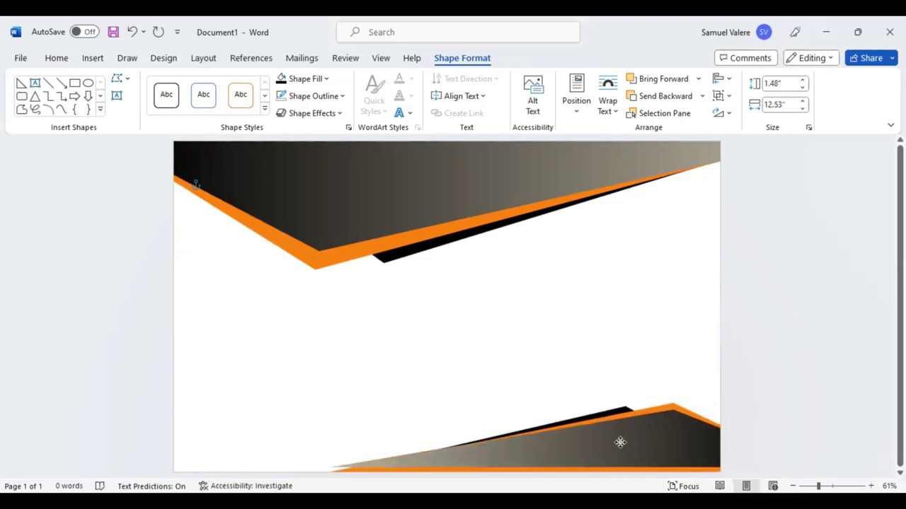
{"action": "left_click_drag", "start_coordinate": [620, 443], "coordinate": [618, 447]}
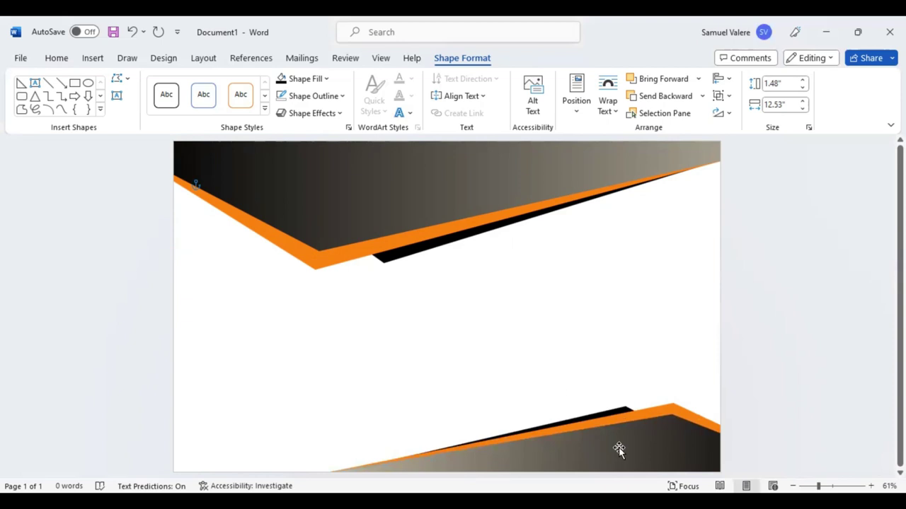
{"action": "left_click", "coordinate": [619, 449]}
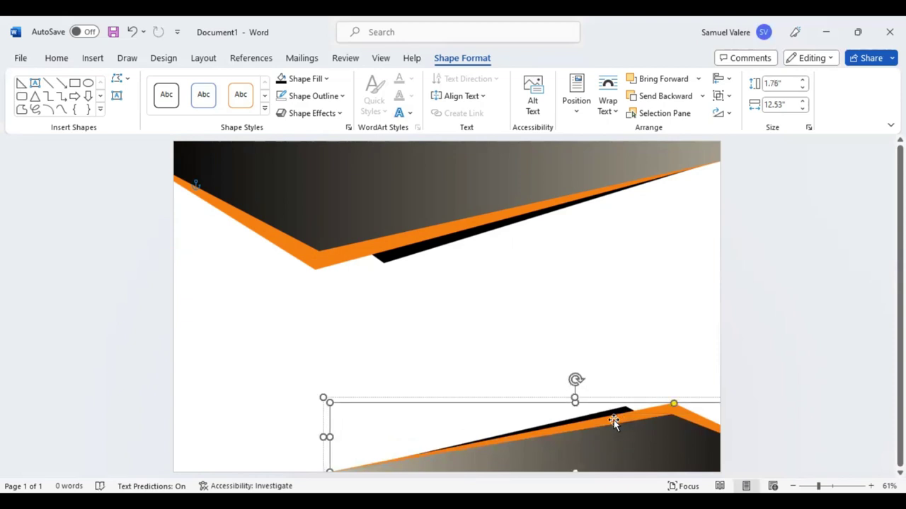
Nudge the bottom black stripe slightly left and up
{"action": "left_click", "coordinate": [588, 416]}
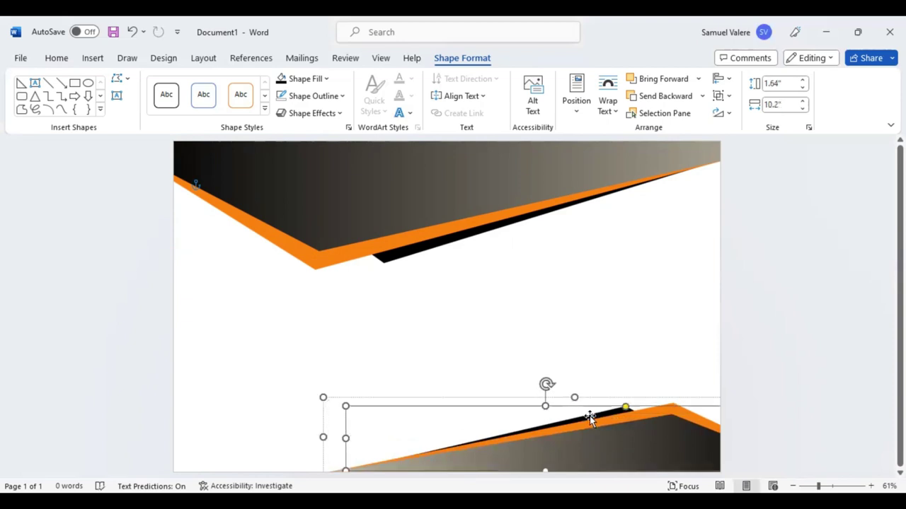
{"action": "key", "text": "Left"}
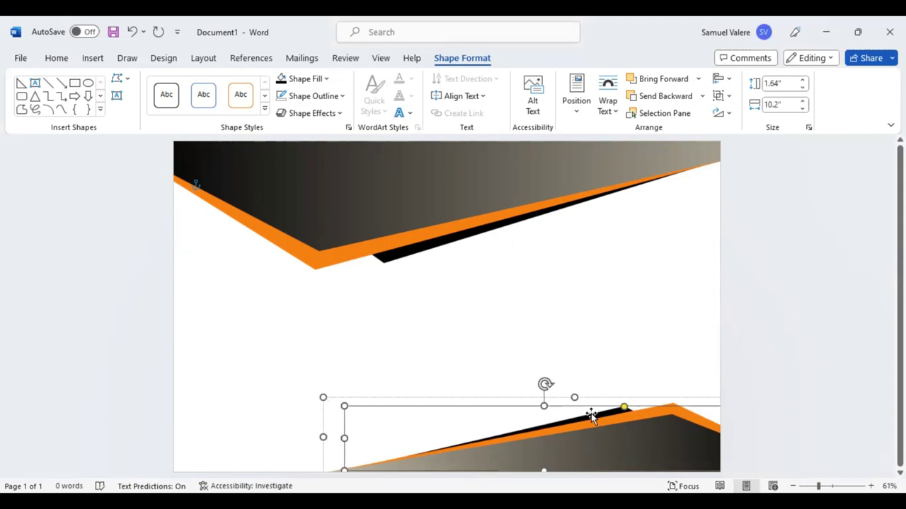
{"action": "key", "text": "Left"}
{"action": "key", "text": "Up"}
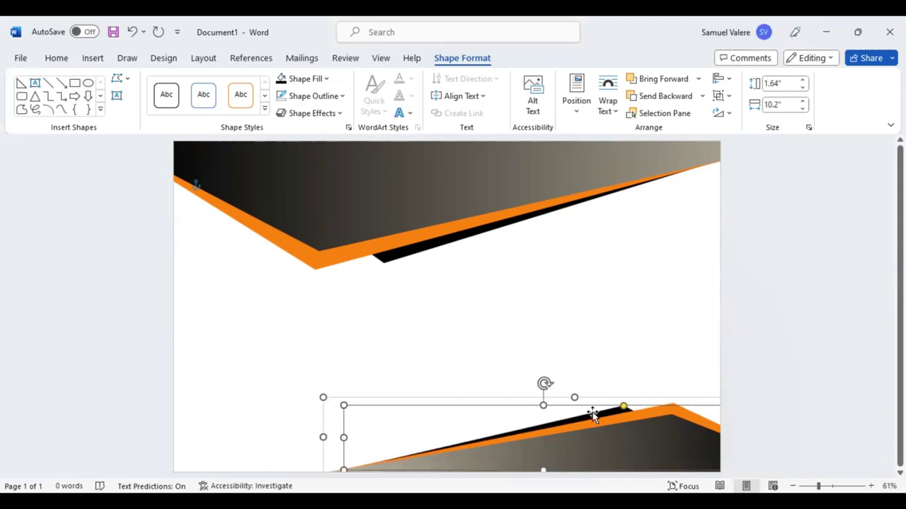
{"action": "left_click", "coordinate": [758, 389]}
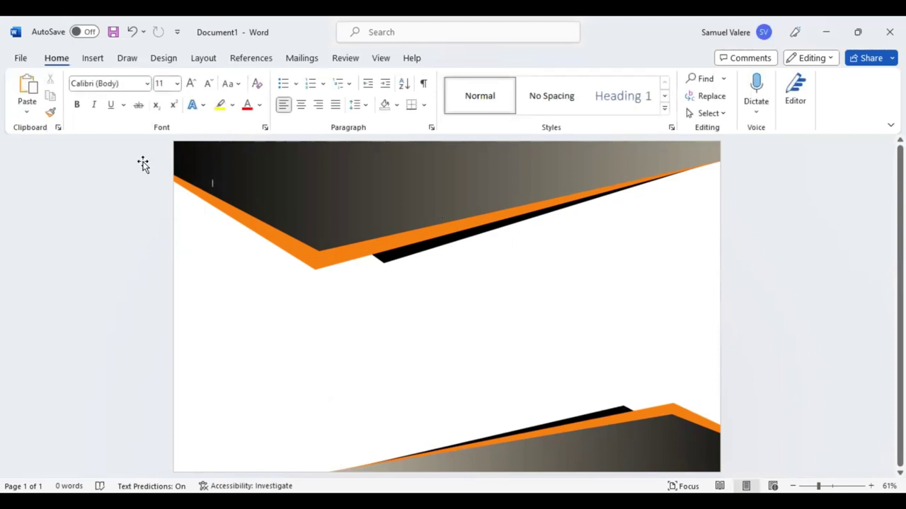
Draw a text box below the top band and type Certificate
{"action": "left_click", "coordinate": [92, 59]}
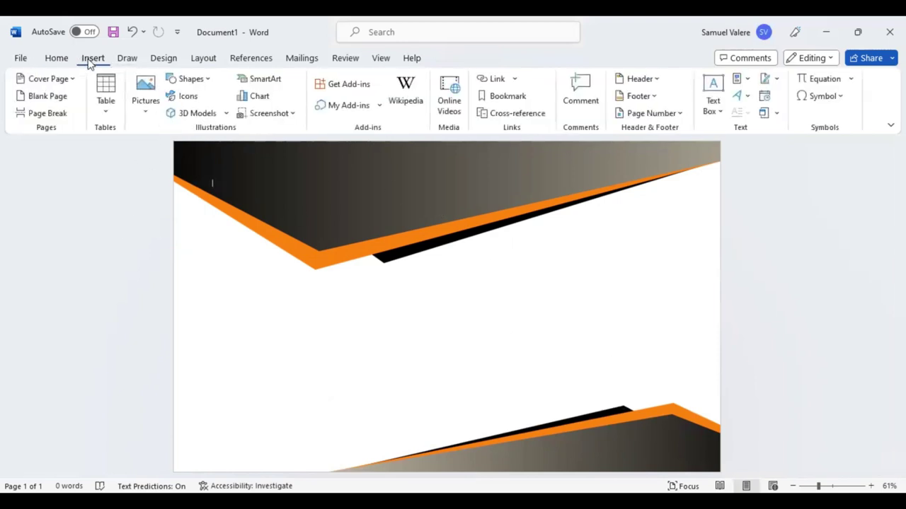
{"action": "left_click", "coordinate": [190, 78]}
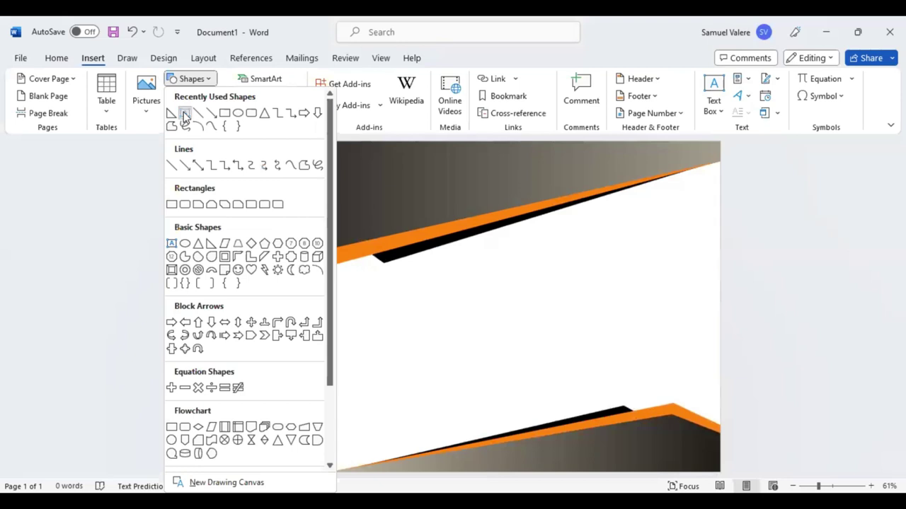
{"action": "left_click", "coordinate": [184, 116]}
{"action": "left_click_drag", "start_coordinate": [271, 285], "coordinate": [459, 318]}
{"action": "type", "text": "Cer"}
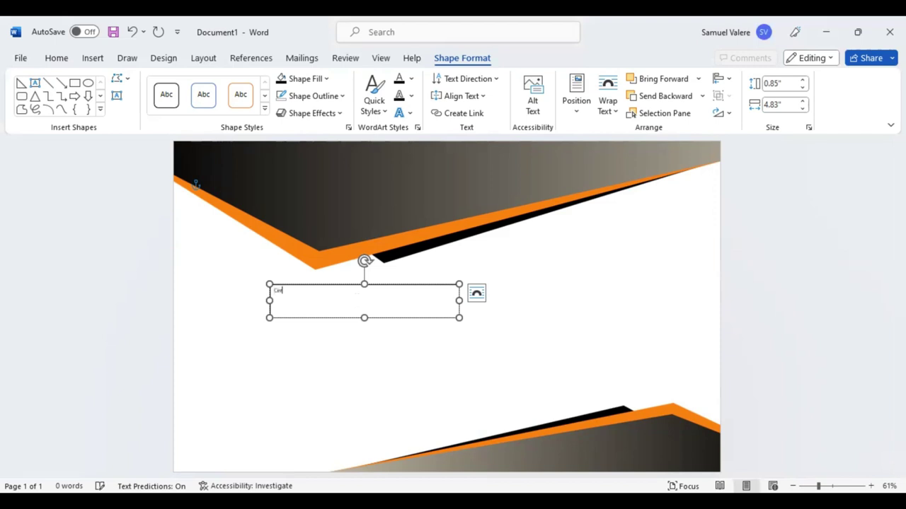
{"action": "type", "text": "tificate"}
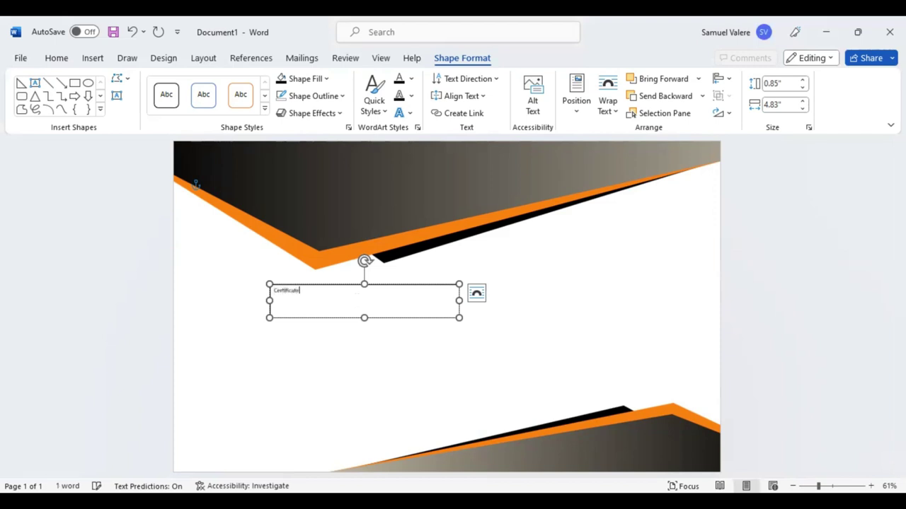
Set the word to Arial Black and give the text box no fill and no outline
{"action": "double_click", "coordinate": [285, 290]}
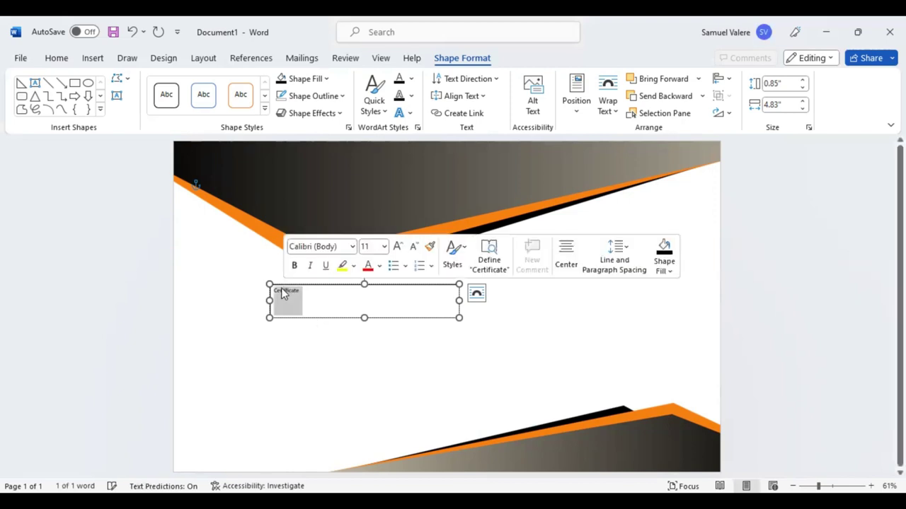
{"action": "left_click", "coordinate": [334, 246]}
{"action": "type", "text": "Arial Black"}
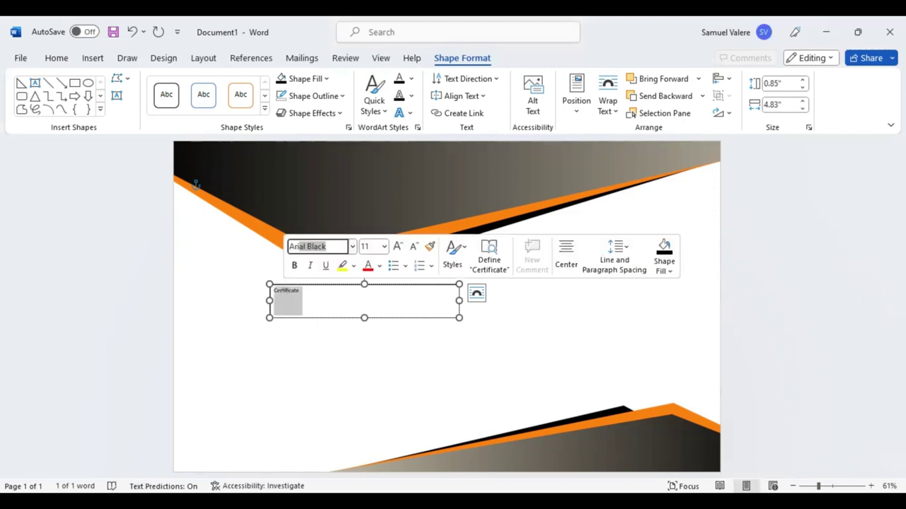
{"action": "key", "text": "Return"}
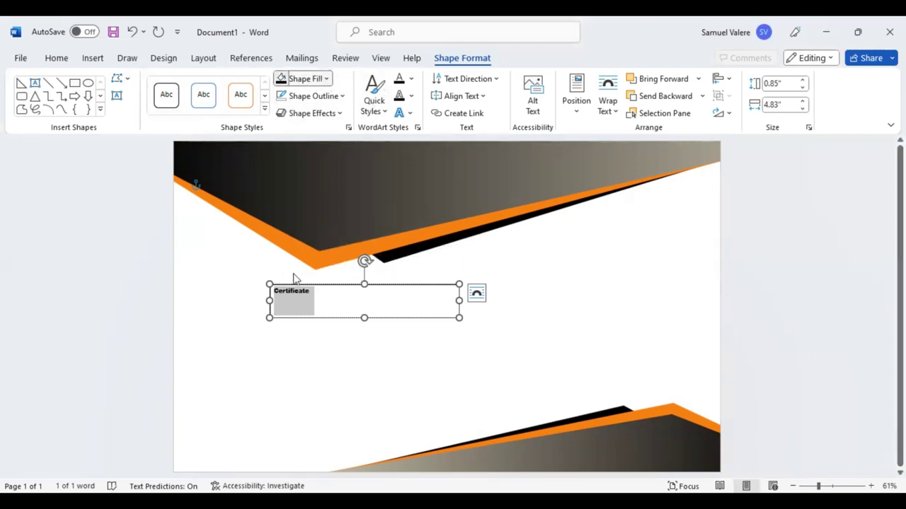
{"action": "left_click", "coordinate": [305, 79]}
{"action": "left_click", "coordinate": [297, 264]}
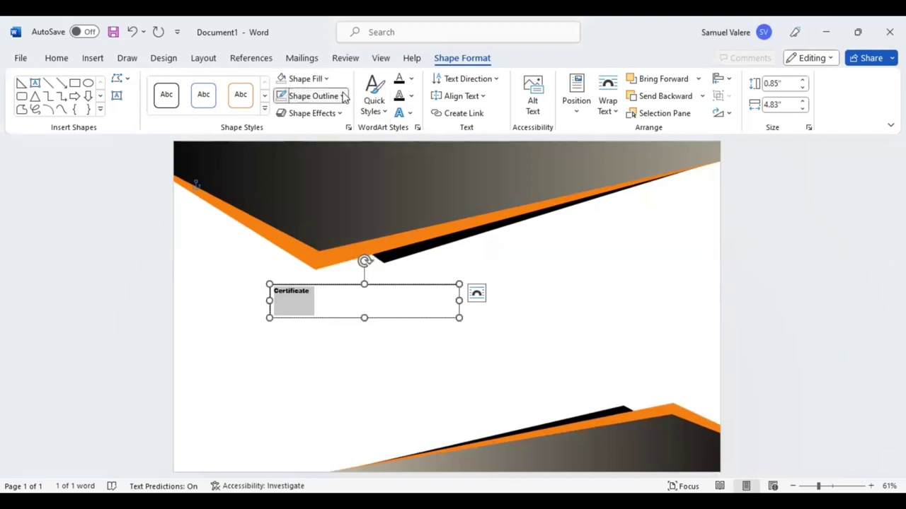
{"action": "left_click", "coordinate": [342, 96]}
{"action": "left_click", "coordinate": [297, 273]}
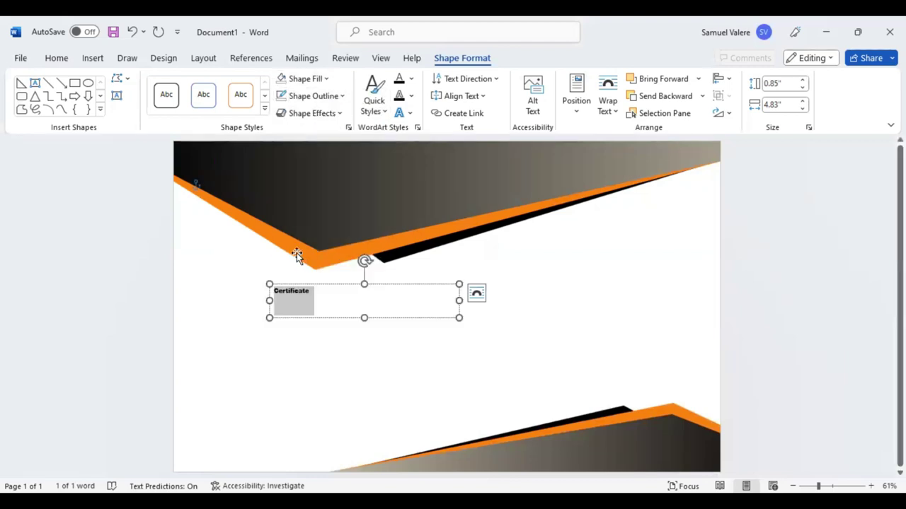
Centre the title and change it to UPPERCASE
{"action": "left_click", "coordinate": [57, 58]}
{"action": "left_click", "coordinate": [301, 104]}
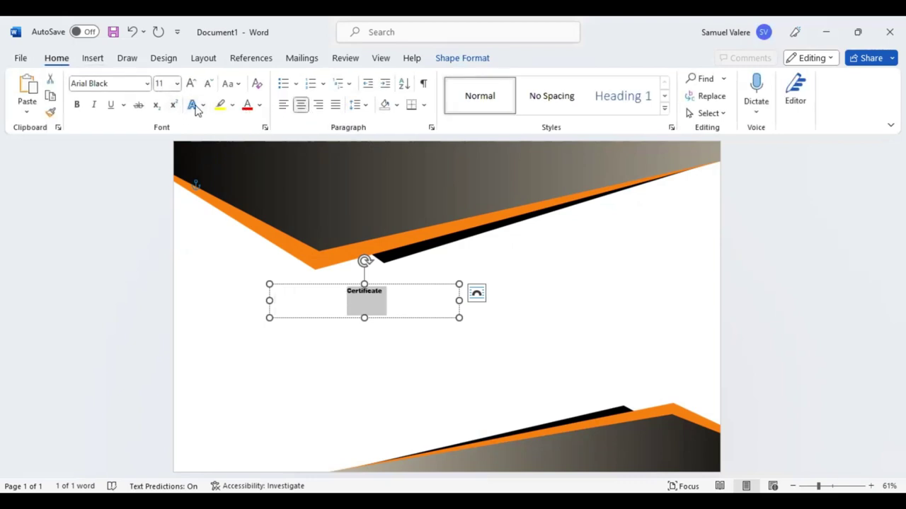
{"action": "left_click", "coordinate": [234, 85]}
{"action": "left_click", "coordinate": [263, 139]}
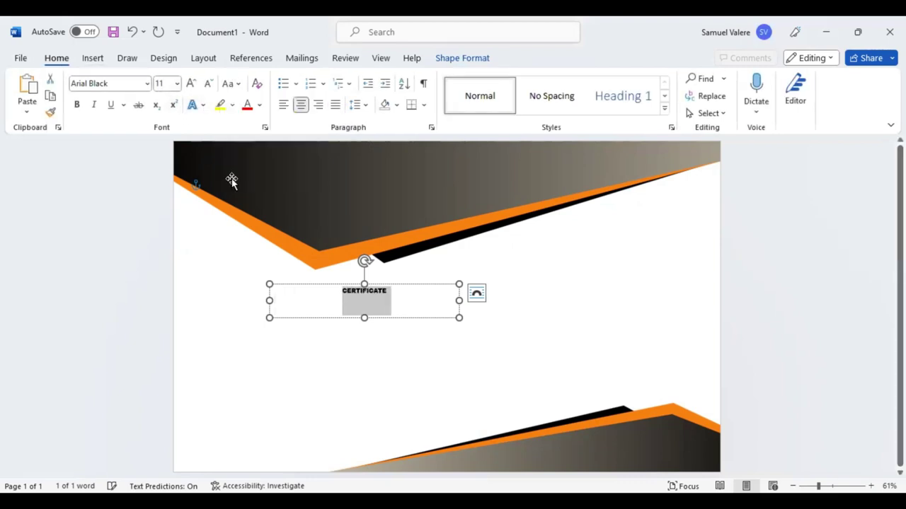
Enlarge the CERTIFICATE title to 36 pt
{"action": "left_click", "coordinate": [191, 84]}
{"action": "left_click", "coordinate": [191, 84]}
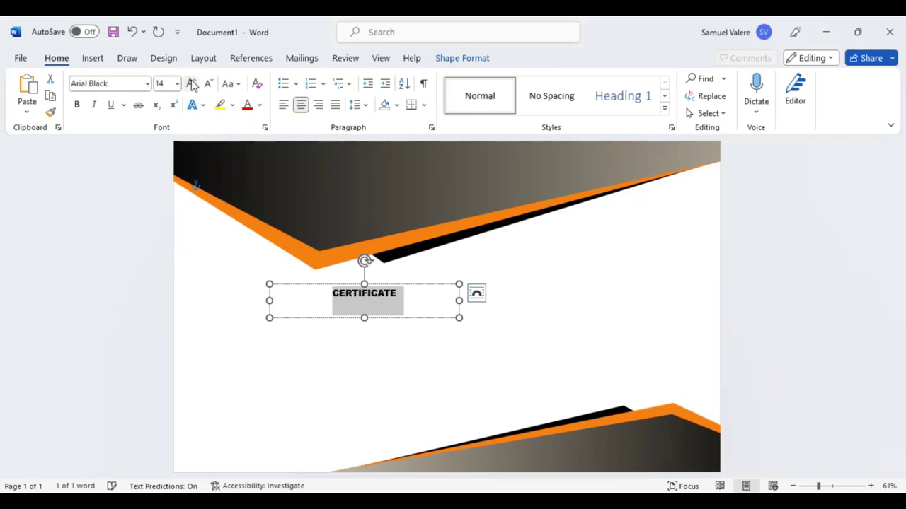
{"action": "left_click", "coordinate": [191, 84]}
{"action": "left_click", "coordinate": [191, 84]}
{"action": "left_click", "coordinate": [191, 84]}
{"action": "left_click", "coordinate": [191, 83]}
{"action": "left_click", "coordinate": [192, 83]}
{"action": "left_click", "coordinate": [190, 83]}
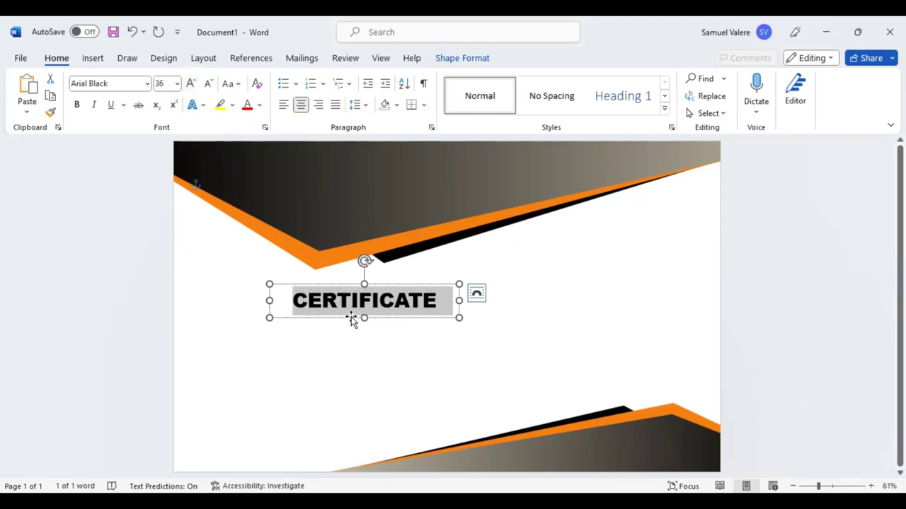
{"action": "left_click_drag", "start_coordinate": [351, 316], "coordinate": [345, 322]}
Raise the top header band slightly and move the title up into the dark band
{"action": "left_click", "coordinate": [349, 198]}
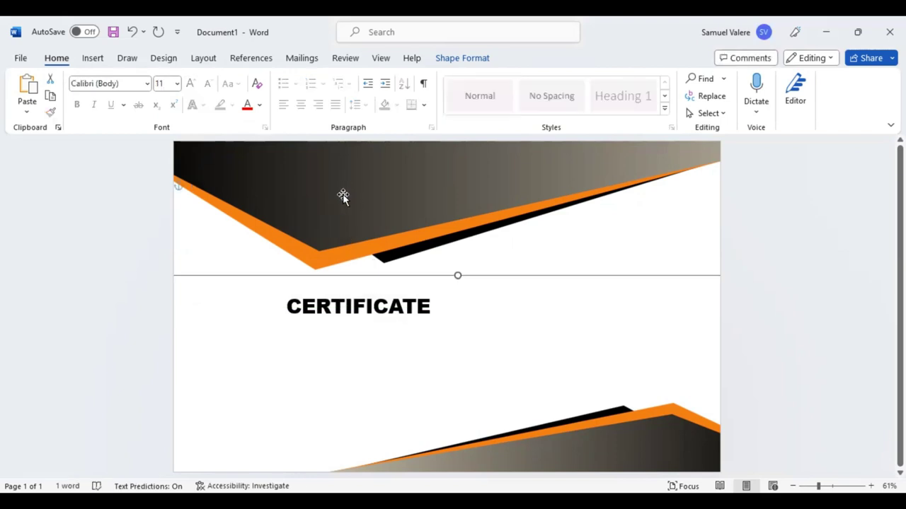
{"action": "left_click_drag", "start_coordinate": [457, 275], "coordinate": [453, 259]}
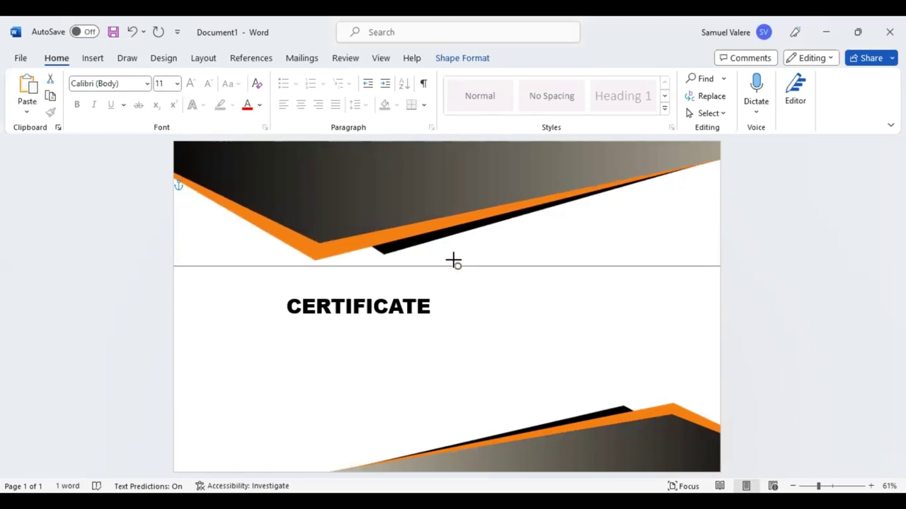
{"action": "left_click", "coordinate": [375, 306]}
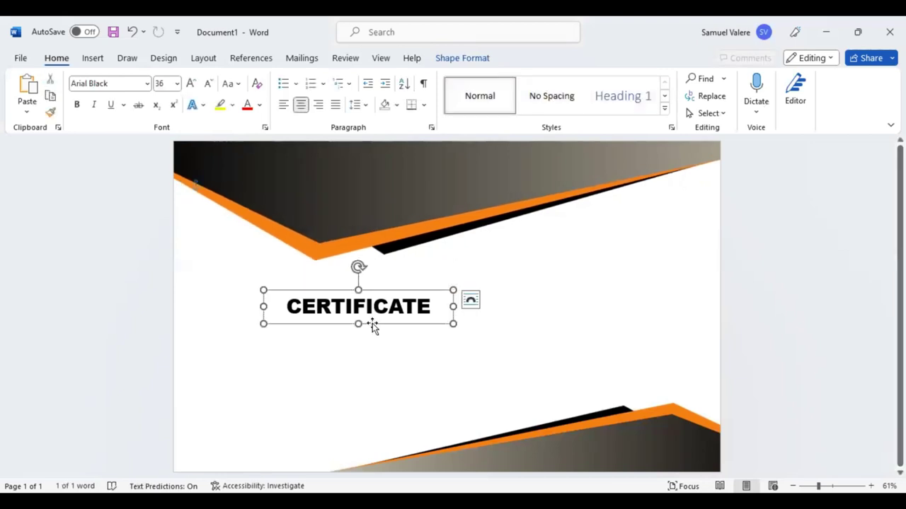
{"action": "left_click_drag", "start_coordinate": [372, 322], "coordinate": [332, 184]}
Make CERTIFICATE 48 pt with 3 pt expanded spacing and nudge it up-left
{"action": "double_click", "coordinate": [340, 172]}
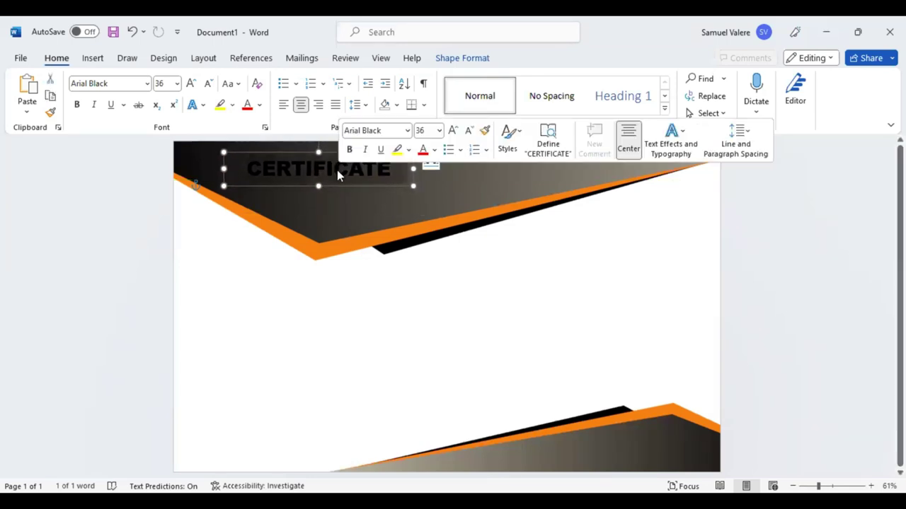
{"action": "left_click", "coordinate": [453, 131]}
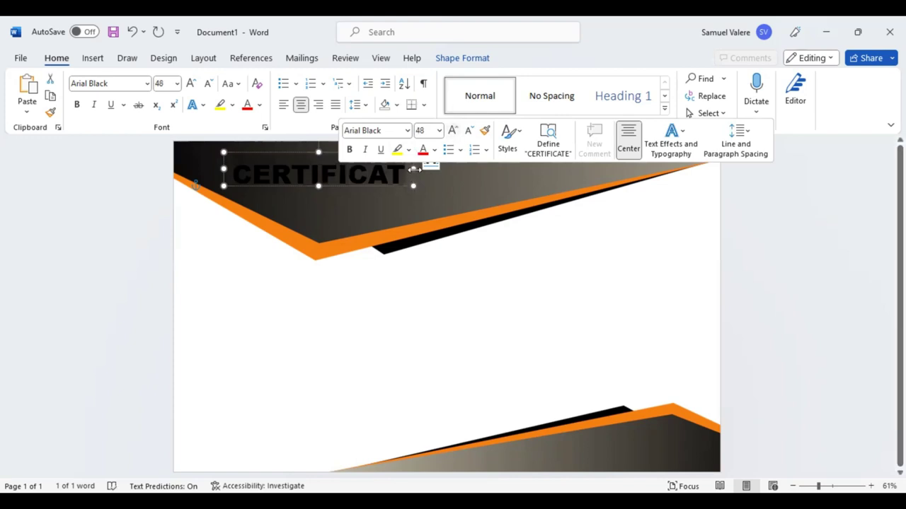
{"action": "left_click_drag", "start_coordinate": [414, 170], "coordinate": [434, 170]}
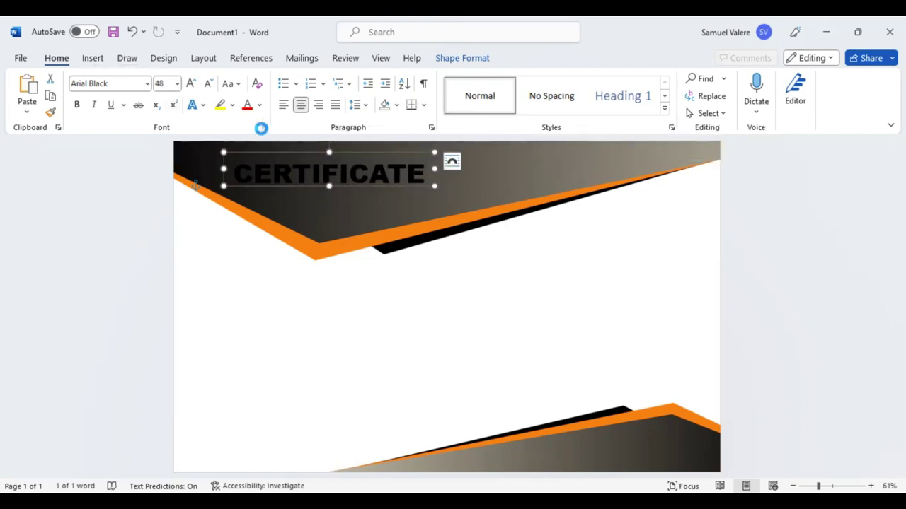
{"action": "left_click", "coordinate": [375, 111]}
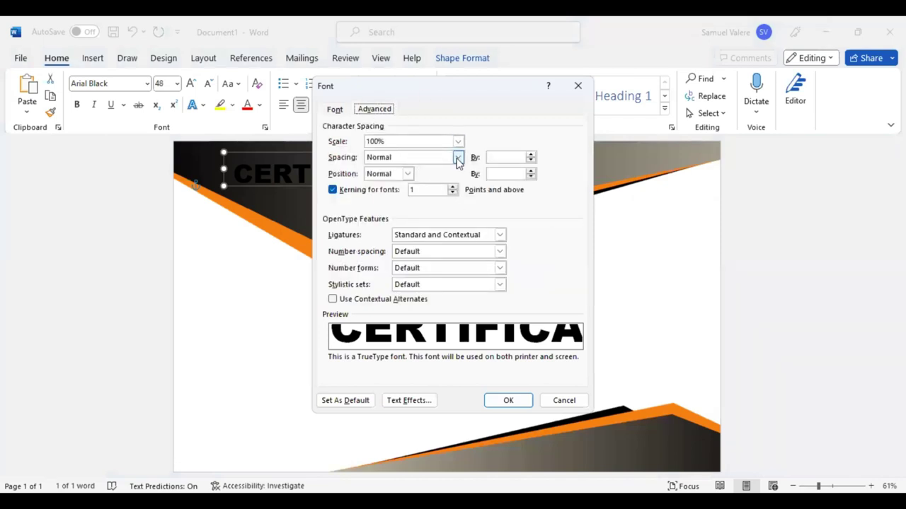
{"action": "left_click", "coordinate": [458, 157]}
{"action": "left_click", "coordinate": [405, 180]}
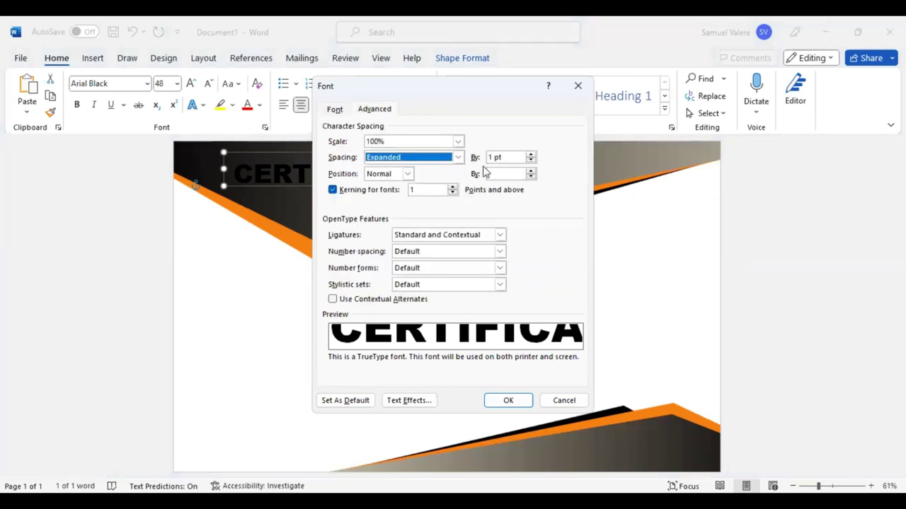
{"action": "left_click", "coordinate": [490, 157]}
{"action": "type", "text": "3"}
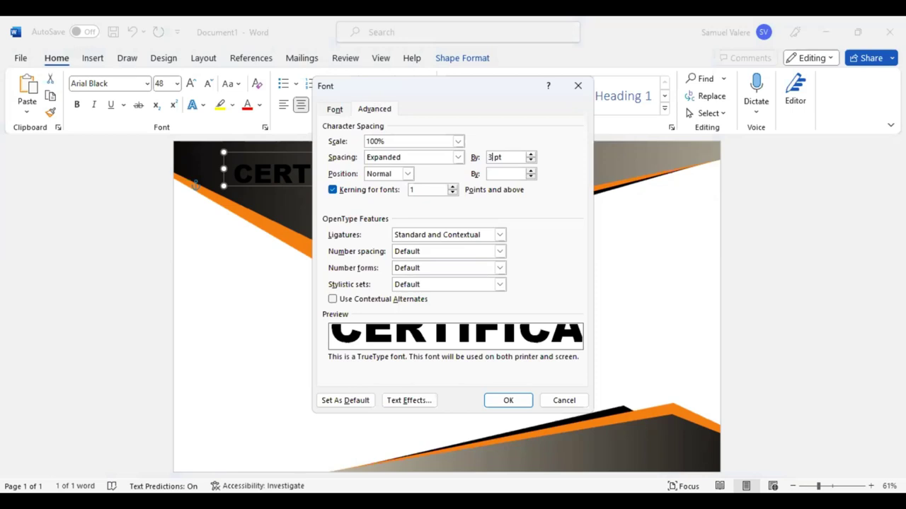
{"action": "key", "text": "Return"}
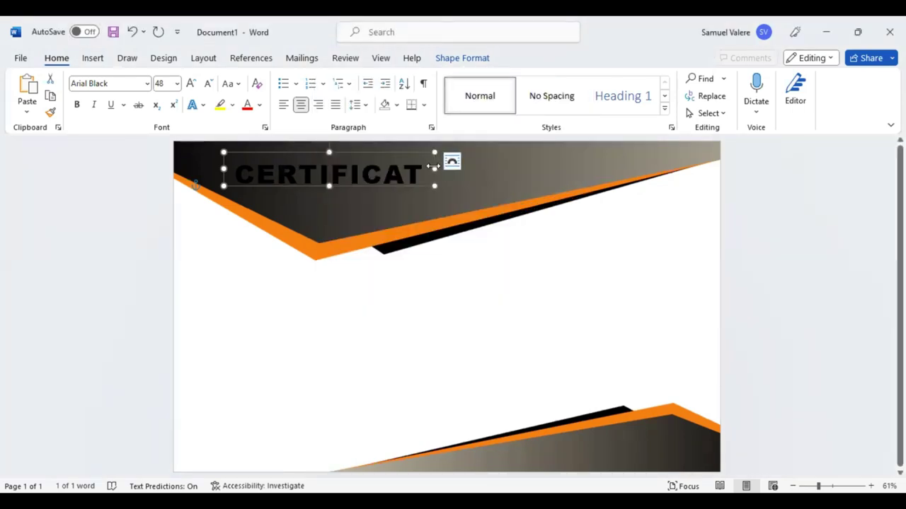
{"action": "left_click", "coordinate": [329, 186]}
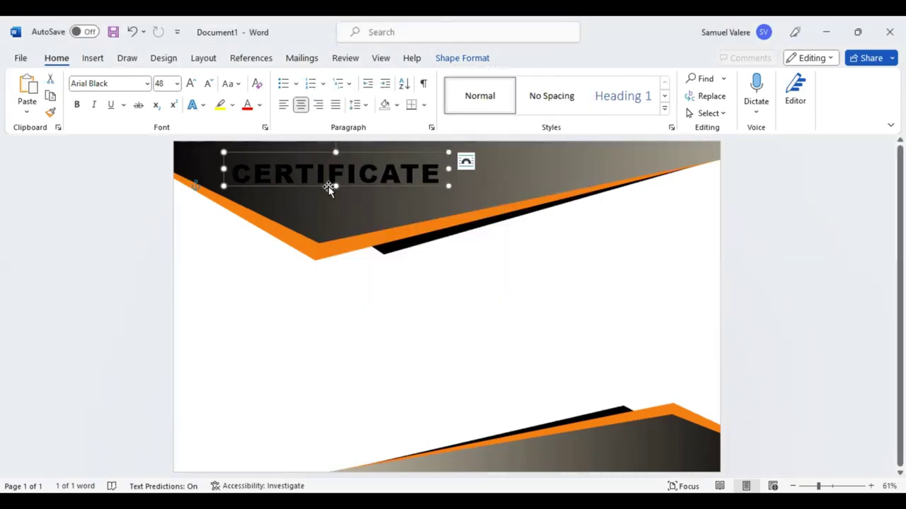
{"action": "left_click_drag", "start_coordinate": [317, 186], "coordinate": [308, 182]}
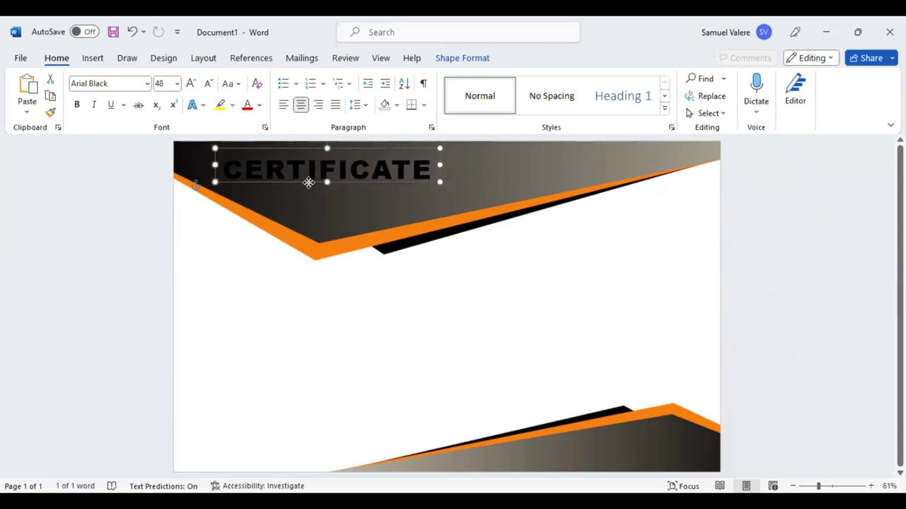
Make the CERTIFICATE title white and shift its box slightly right
{"action": "mouse_move", "coordinate": [310, 168]}
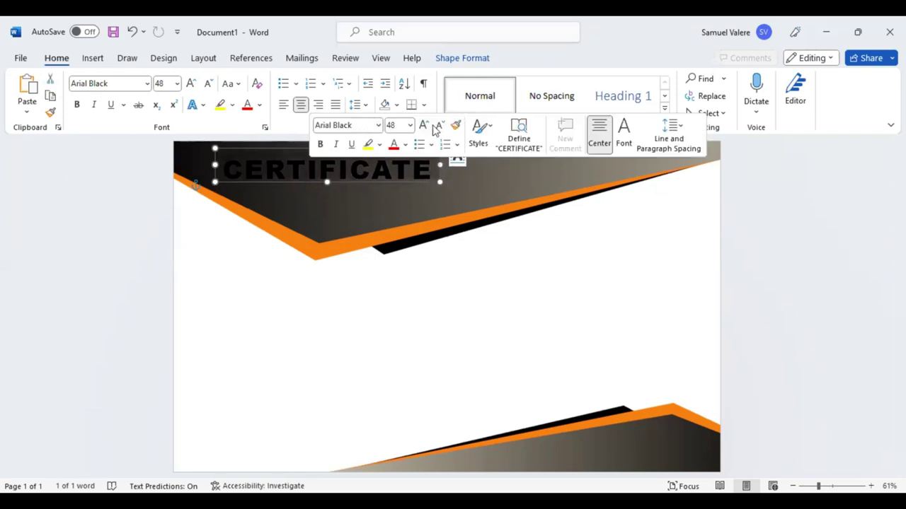
{"action": "left_click", "coordinate": [406, 145]}
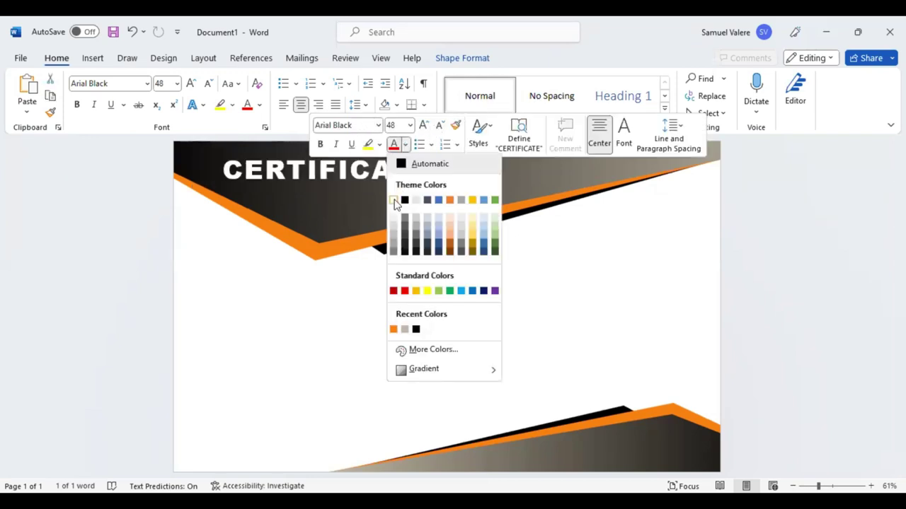
{"action": "left_click", "coordinate": [394, 200]}
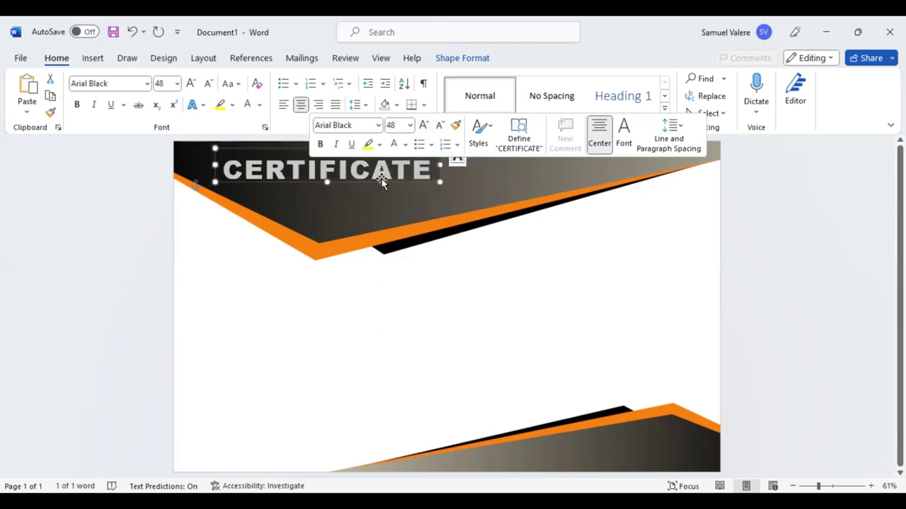
{"action": "mouse_move", "coordinate": [350, 182]}
{"action": "left_mouse_down"}
{"action": "mouse_move", "coordinate": [357, 183]}
{"action": "mouse_move", "coordinate": [344, 182]}
{"action": "mouse_move", "coordinate": [343, 206]}
{"action": "left_mouse_up"}
Duplicate the title box below it and type 'Of Appreciation' at 26 pt
{"action": "key", "text": "ctrl+c"}
{"action": "key", "text": "ctrl+v"}
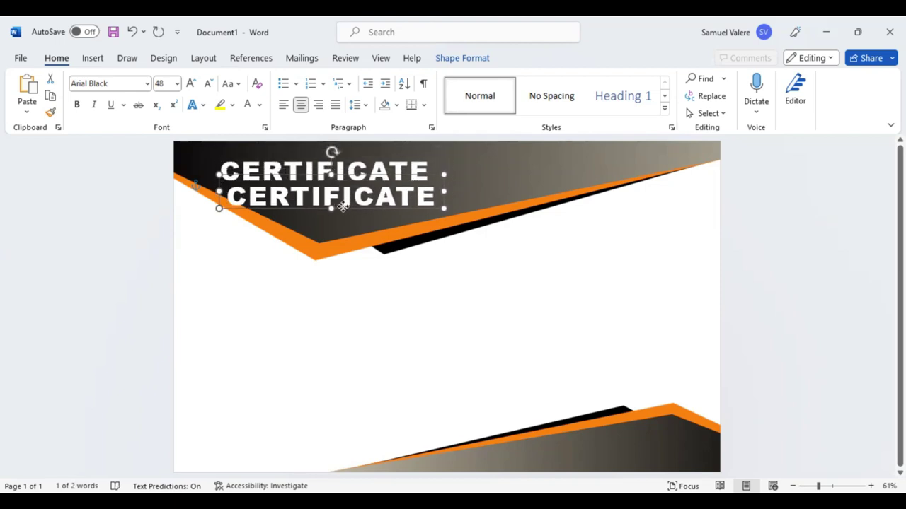
{"action": "double_click", "coordinate": [333, 196]}
{"action": "left_click", "coordinate": [471, 157]}
{"action": "left_click", "coordinate": [471, 157]}
{"action": "left_click", "coordinate": [471, 158]}
{"action": "left_click", "coordinate": [471, 157]}
{"action": "left_click", "coordinate": [471, 157]}
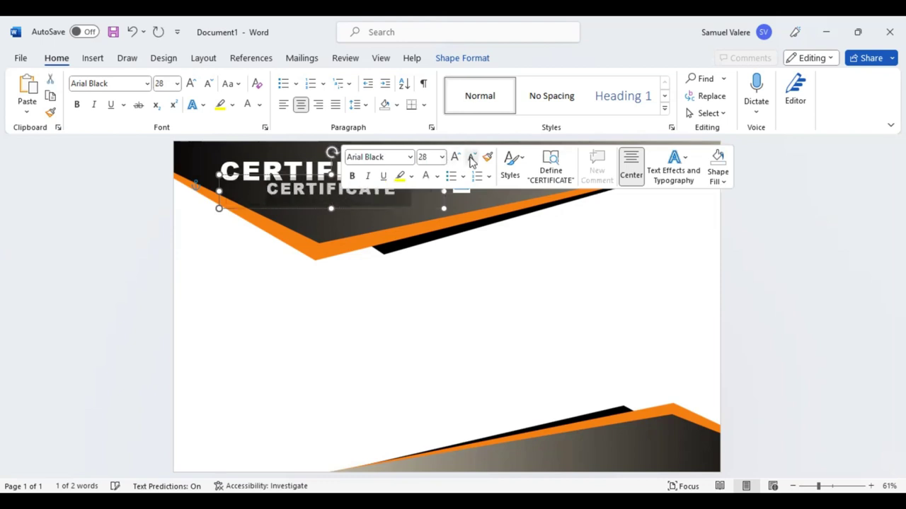
{"action": "left_click", "coordinate": [471, 158]}
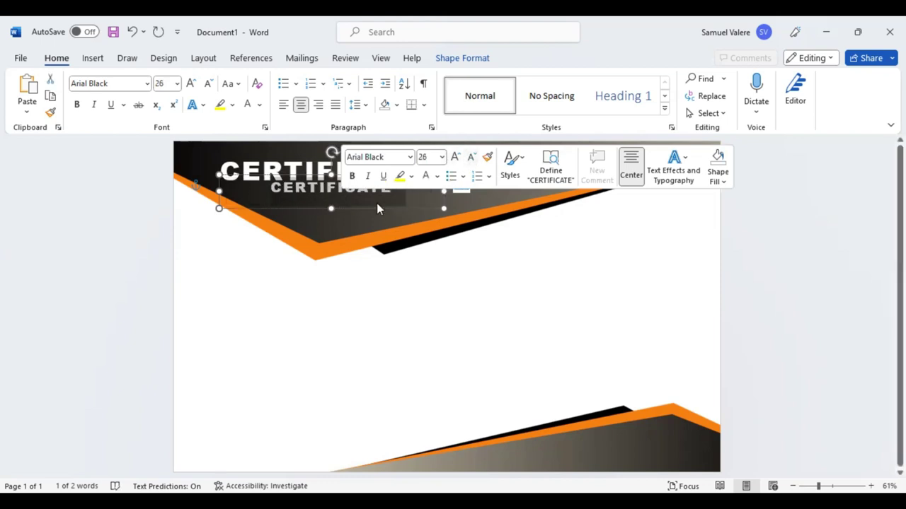
{"action": "type", "text": "Of "}
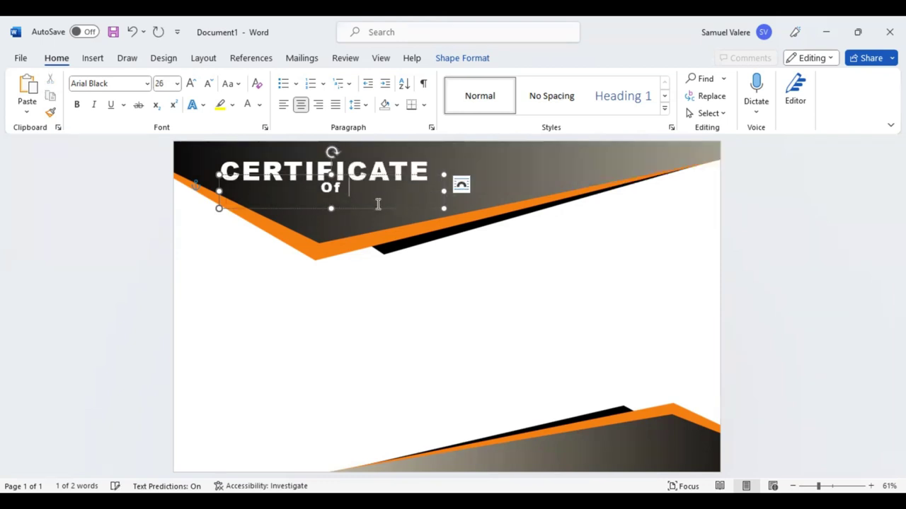
{"action": "type", "text": "Appreciation"}
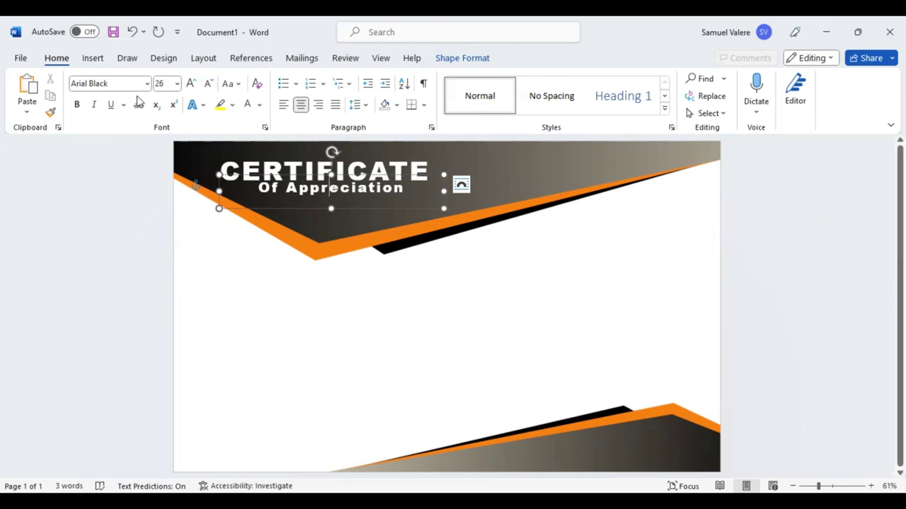
Set the subtitle font to Arial and make its box shorter
{"action": "left_click", "coordinate": [119, 85]}
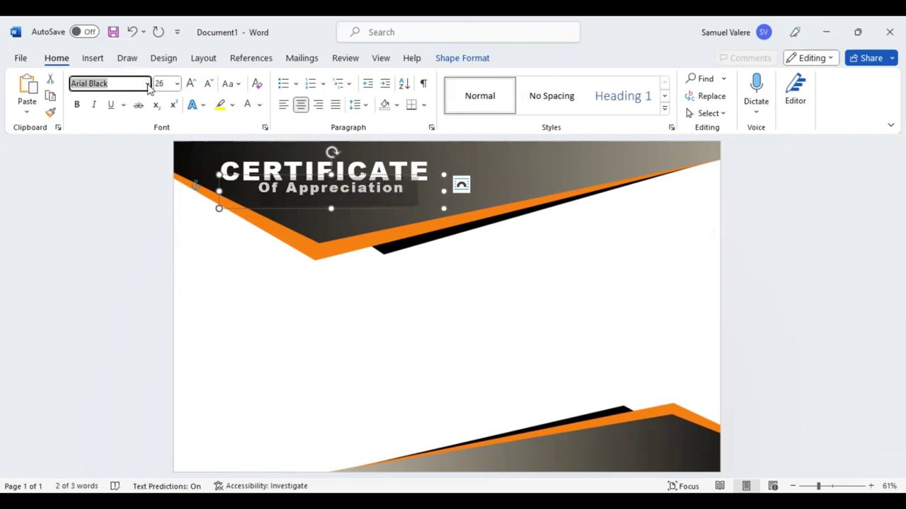
{"action": "left_click", "coordinate": [147, 84]}
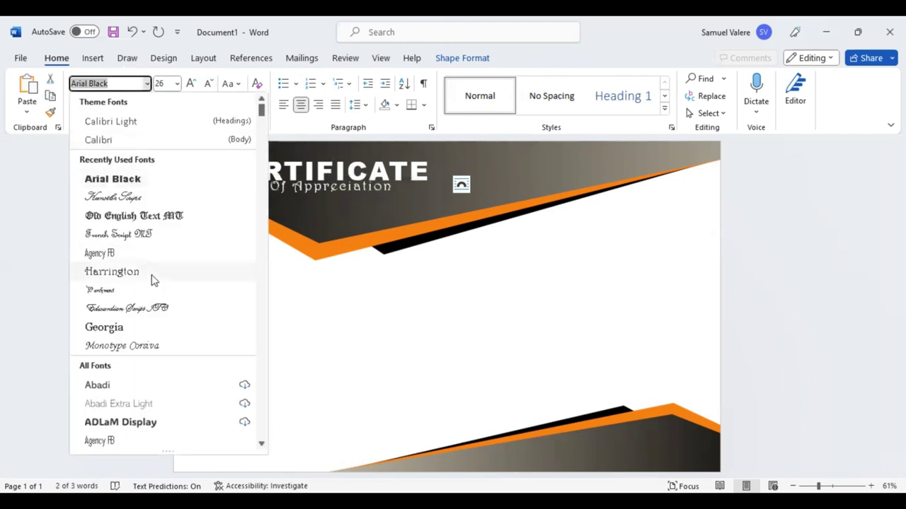
{"action": "scroll", "coordinate": [151, 280], "scroll_direction": "down", "scroll_amount": 5}
{"action": "scroll", "coordinate": [145, 280], "scroll_direction": "down", "scroll_amount": 4}
{"action": "scroll", "coordinate": [136, 281], "scroll_direction": "down", "scroll_amount": 1}
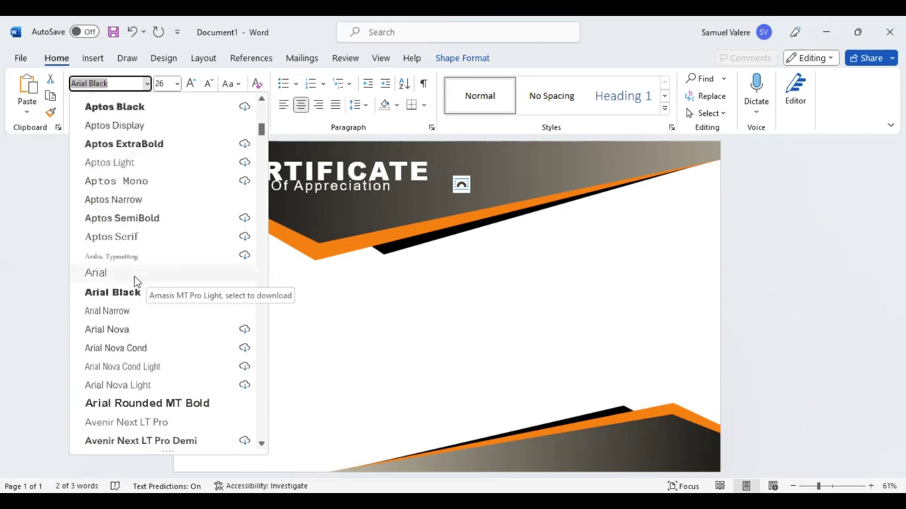
{"action": "left_click", "coordinate": [96, 273]}
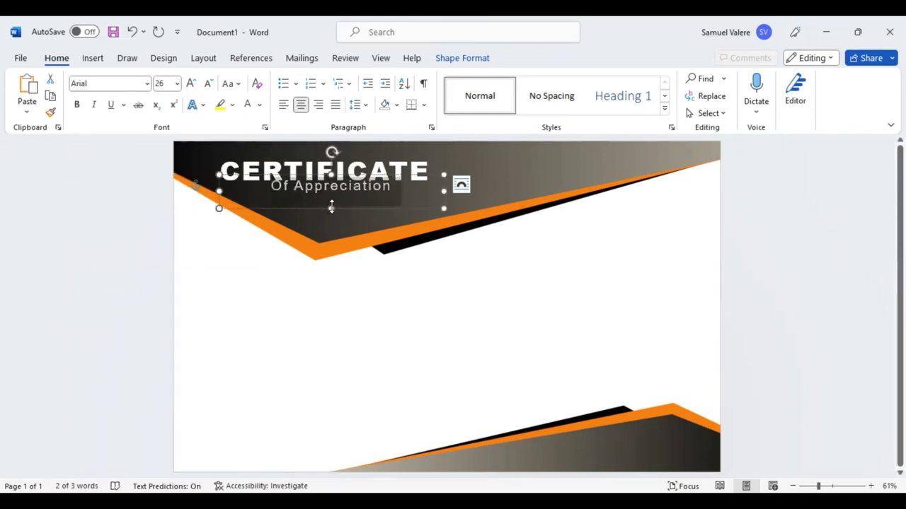
{"action": "left_click_drag", "start_coordinate": [332, 208], "coordinate": [330, 199]}
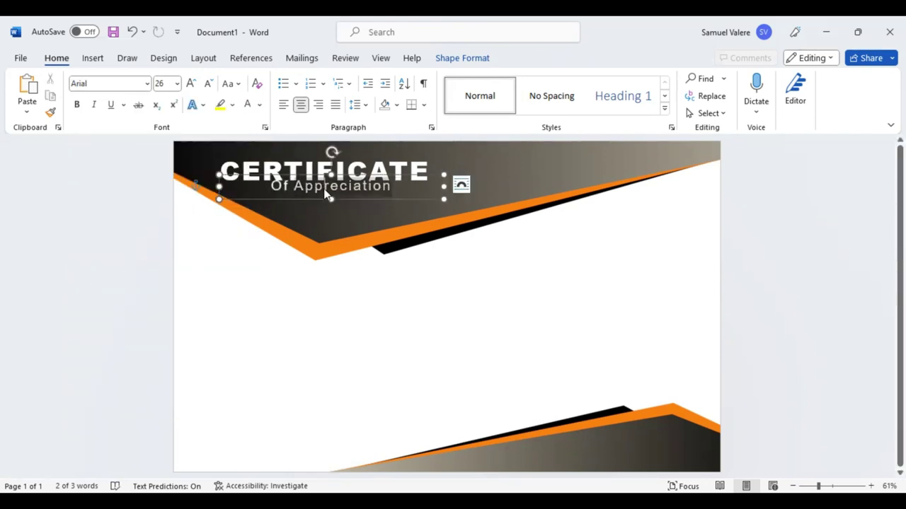
Make the subtitle uppercase and reduce it to 16 pt
{"action": "left_click", "coordinate": [233, 83]}
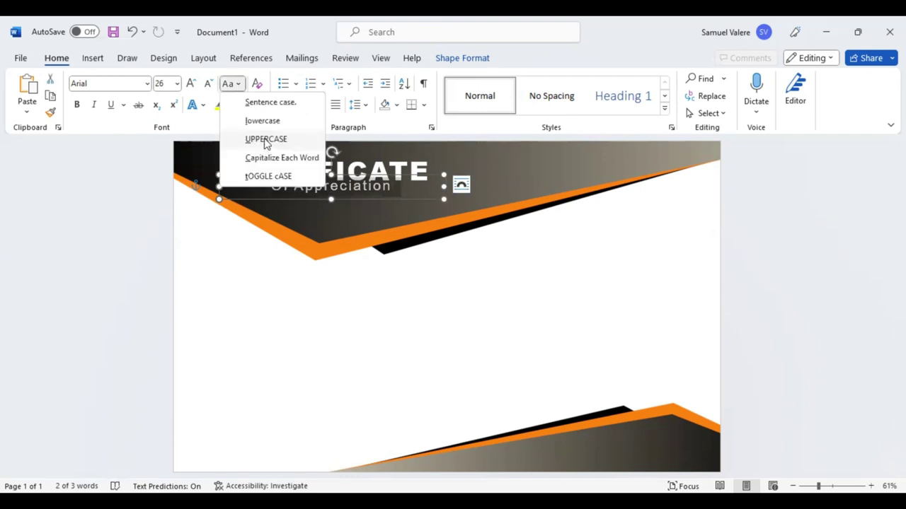
{"action": "left_click", "coordinate": [279, 142]}
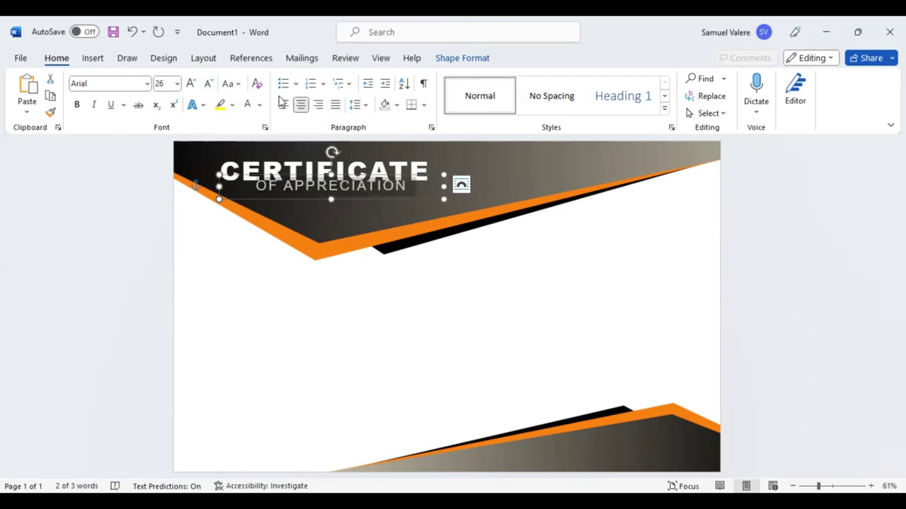
{"action": "left_click", "coordinate": [210, 83]}
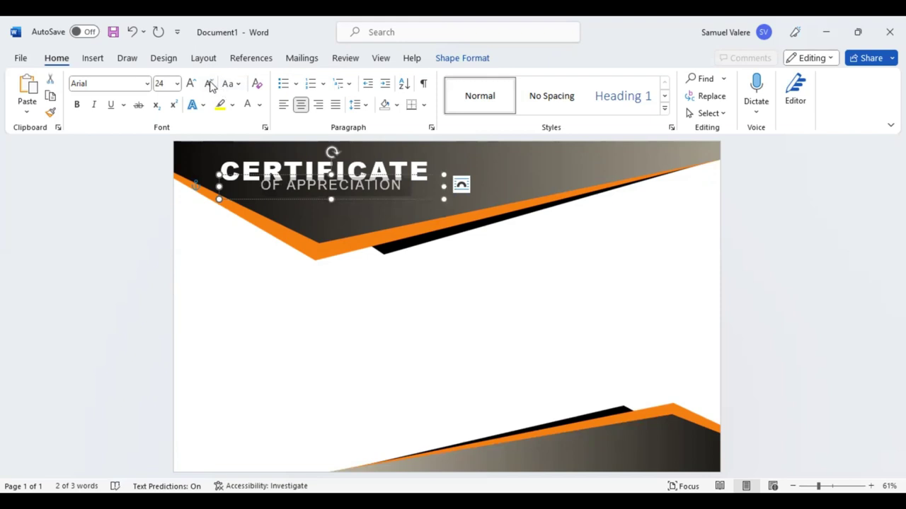
{"action": "left_click", "coordinate": [209, 83]}
{"action": "left_click", "coordinate": [210, 83]}
{"action": "left_click", "coordinate": [209, 84]}
{"action": "left_click", "coordinate": [210, 84]}
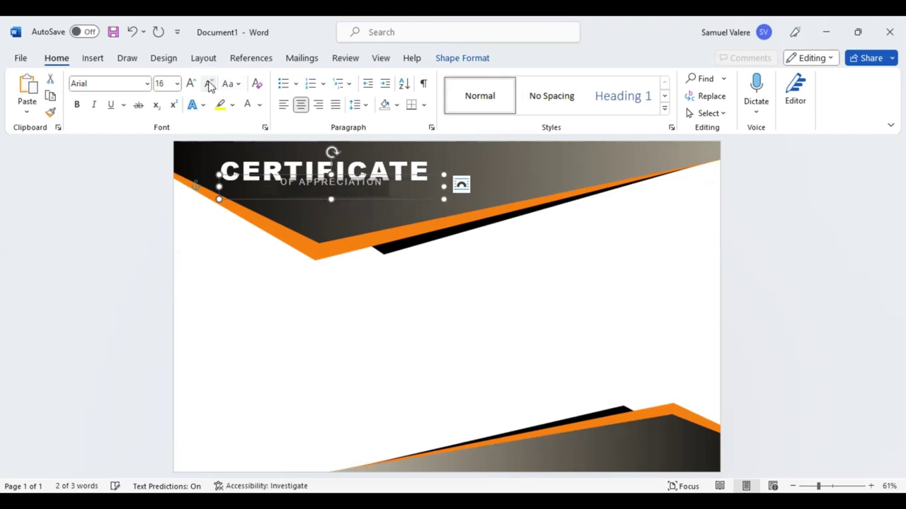
Trim the subtitle box, expand its letter spacing by 4 pt, and move it under the title
{"action": "mouse_move", "coordinate": [329, 199]}
{"action": "left_mouse_down"}
{"action": "mouse_move", "coordinate": [330, 187]}
{"action": "mouse_move", "coordinate": [346, 204]}
{"action": "left_mouse_up"}
{"action": "left_click_drag", "start_coordinate": [222, 193], "coordinate": [285, 193]}
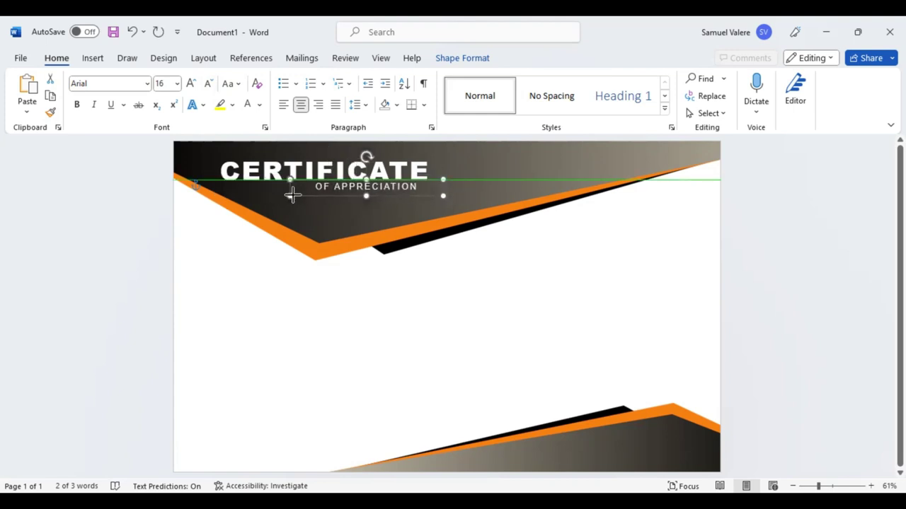
{"action": "triple_click", "coordinate": [336, 187]}
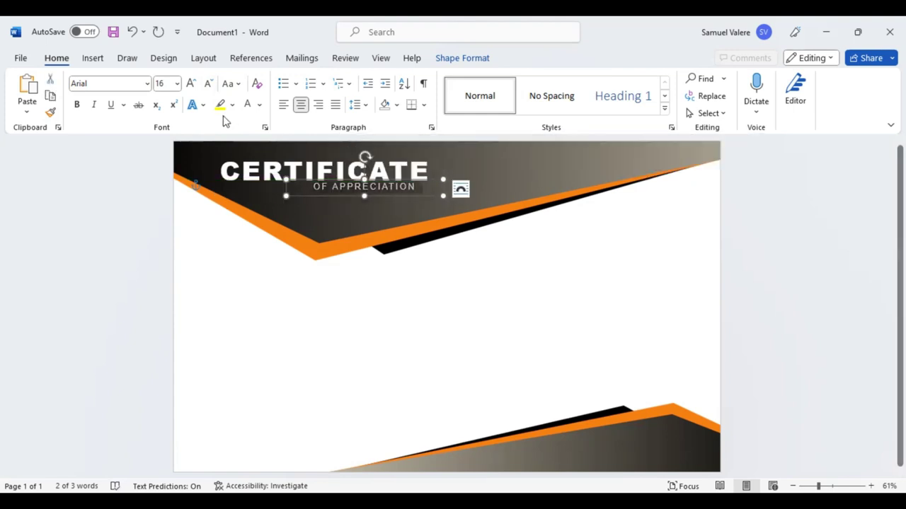
{"action": "left_click", "coordinate": [265, 128]}
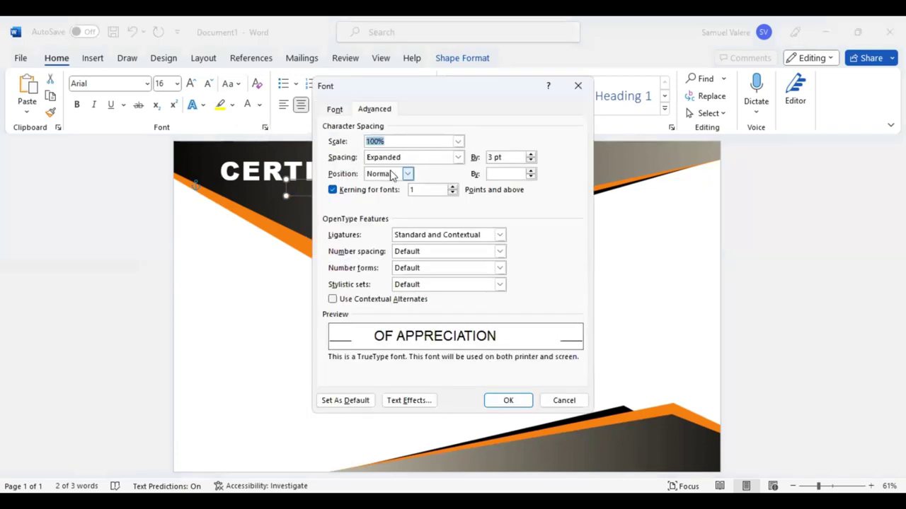
{"action": "left_click", "coordinate": [489, 157]}
{"action": "key", "text": "BackSpace"}
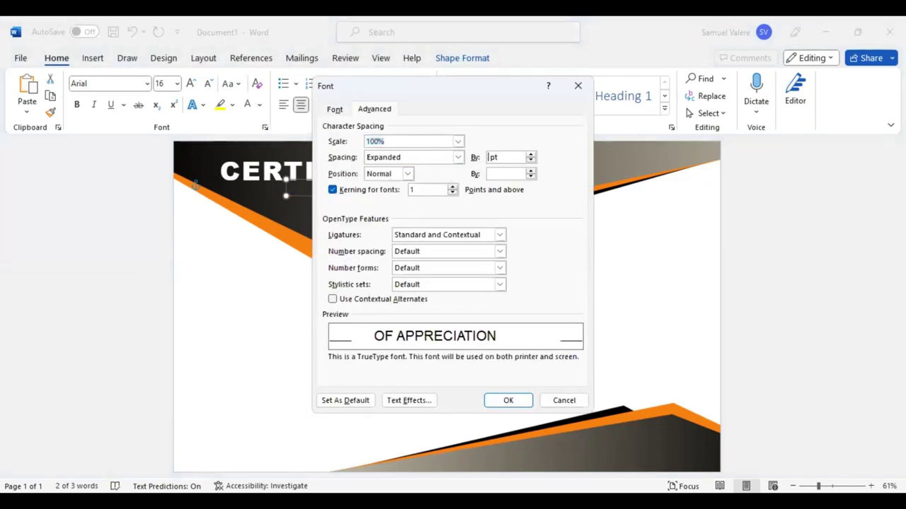
{"action": "type", "text": "4"}
{"action": "key", "text": "Return"}
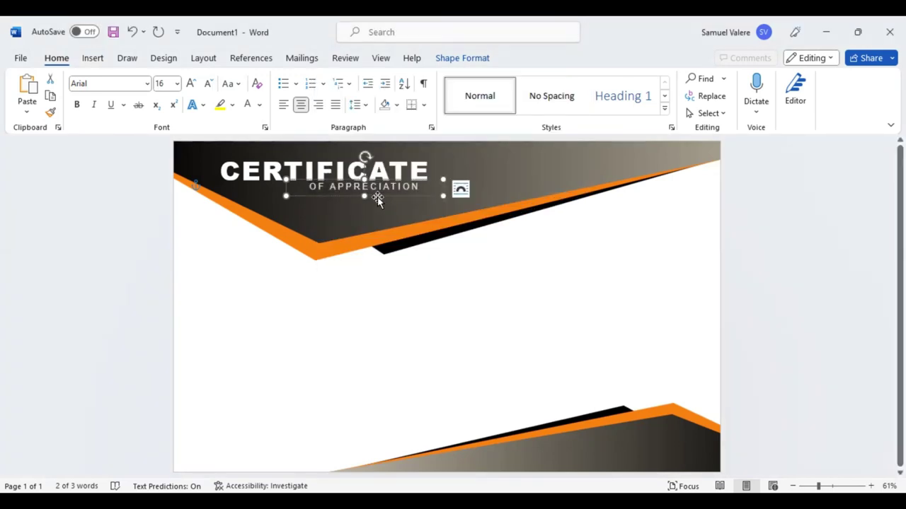
{"action": "left_click_drag", "start_coordinate": [377, 200], "coordinate": [340, 199]}
Select the CERTIFICATE and OF APPRECIATION boxes together and nudge both down three steps
{"action": "left_click", "coordinate": [357, 162]}
{"action": "left_click", "coordinate": [455, 159]}
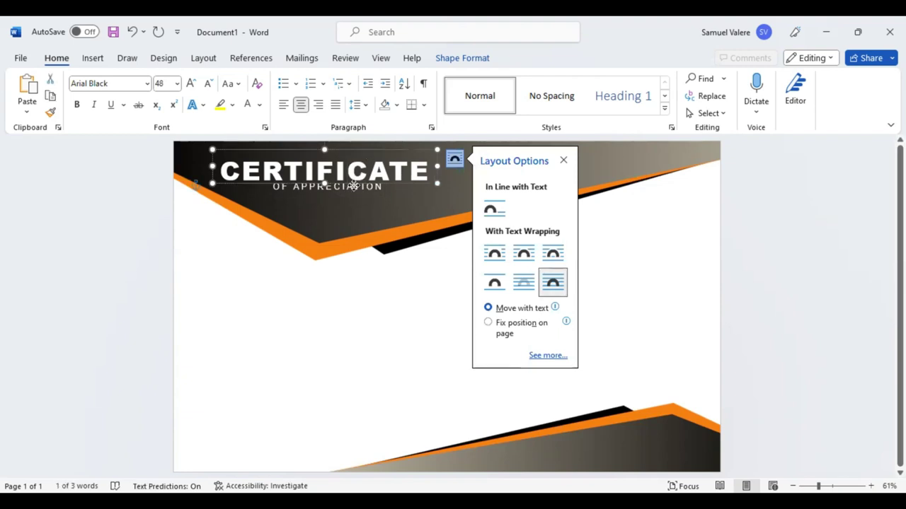
{"action": "left_click", "coordinate": [349, 189]}
{"action": "left_click", "coordinate": [350, 190]}
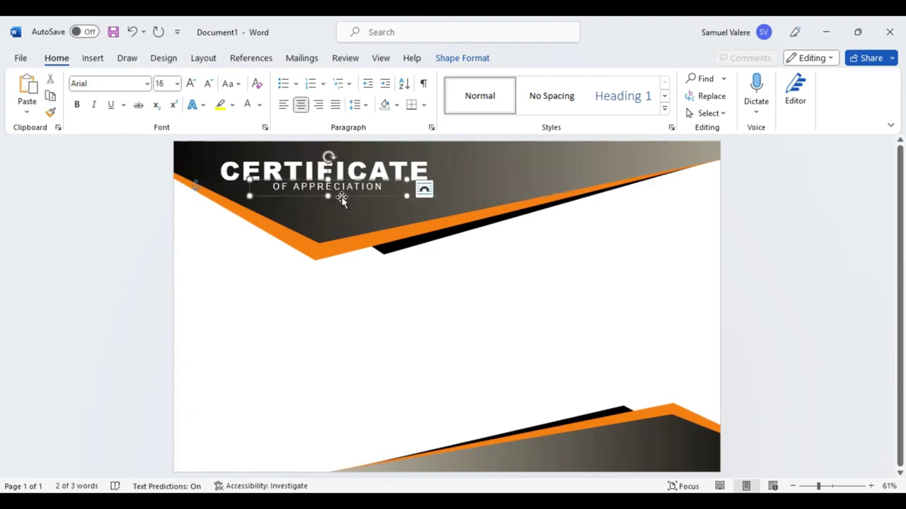
{"action": "left_click", "coordinate": [384, 179]}
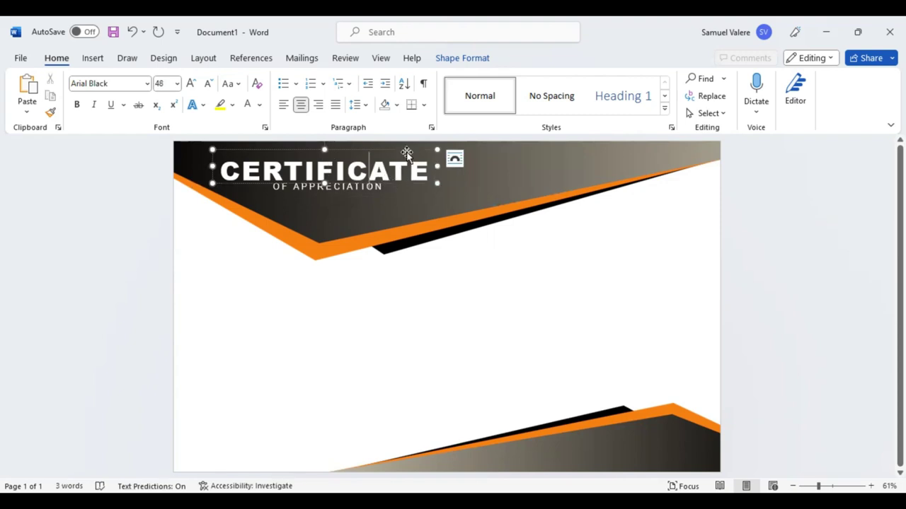
{"action": "left_click", "coordinate": [382, 197], "text": "shift"}
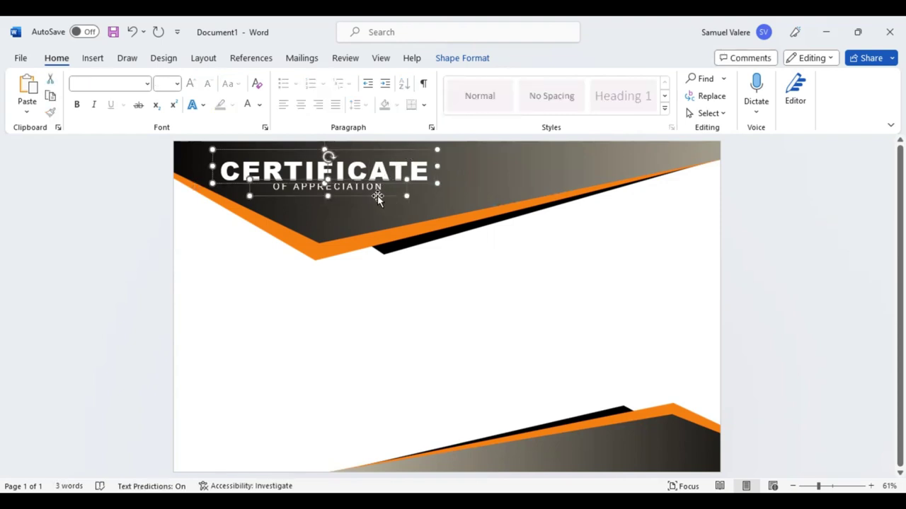
{"action": "key", "text": "Down"}
{"action": "key", "text": "Down"}
{"action": "key", "text": "Down"}
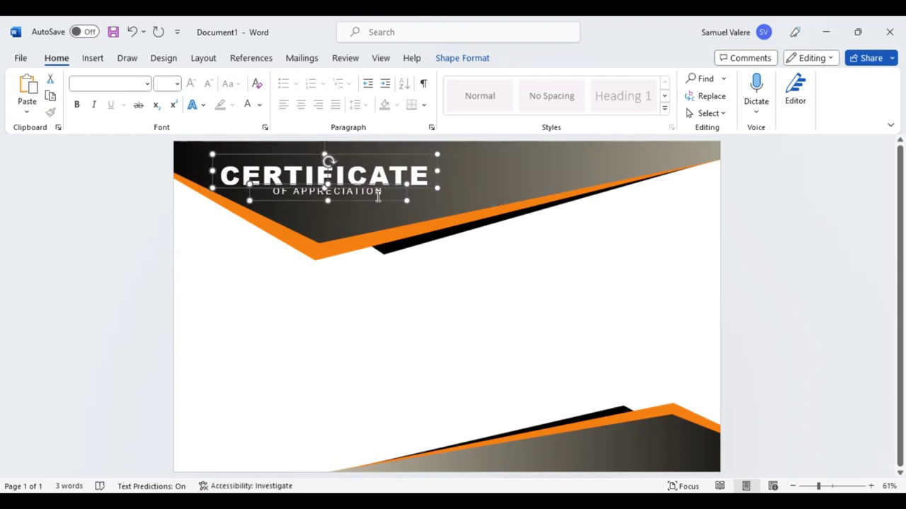
{"action": "key", "text": "Down"}
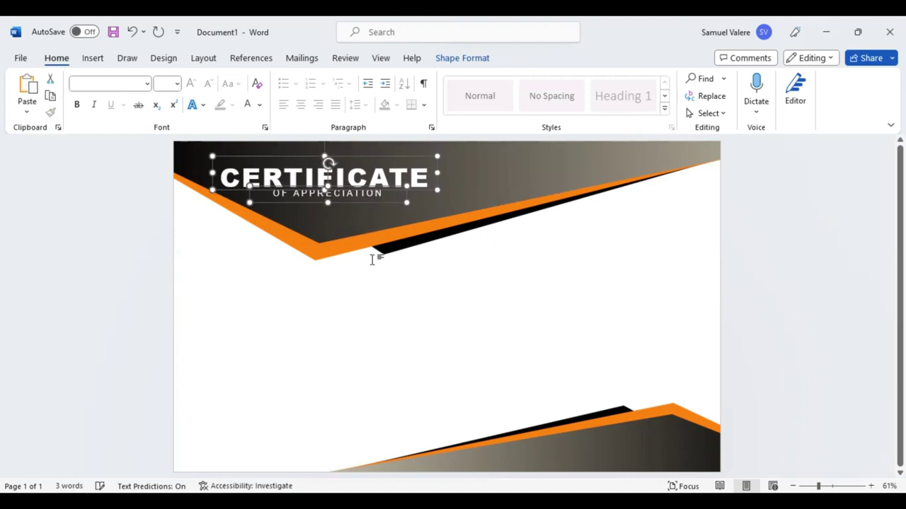
{"action": "key", "text": "Down"}
{"action": "key", "text": "Down"}
{"action": "key", "text": "Down"}
{"action": "key", "text": "Down"}
{"action": "key", "text": "Down"}
{"action": "key", "text": "Down"}
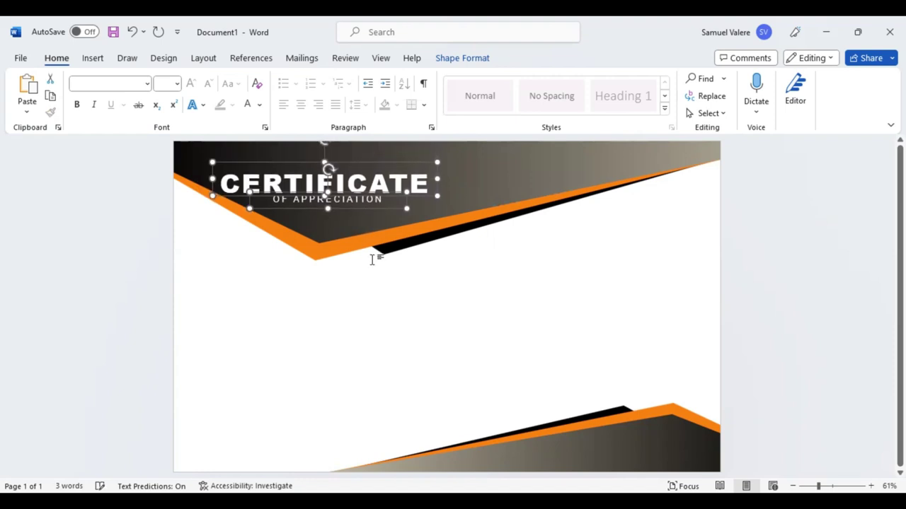
Draw a text box below the title and type 'This Certificate Is Greatly Presented To'
{"action": "left_click", "coordinate": [93, 58]}
{"action": "left_click", "coordinate": [191, 79]}
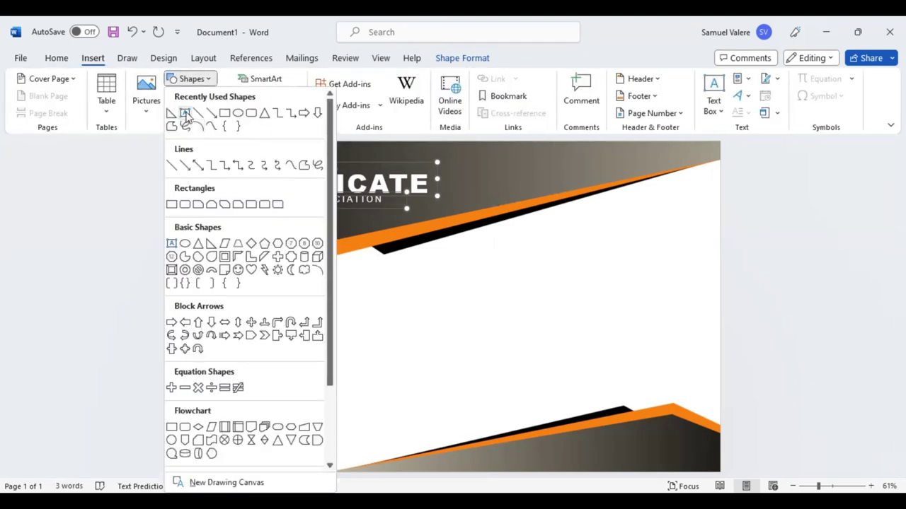
{"action": "left_click_drag", "start_coordinate": [250, 285], "coordinate": [482, 305]}
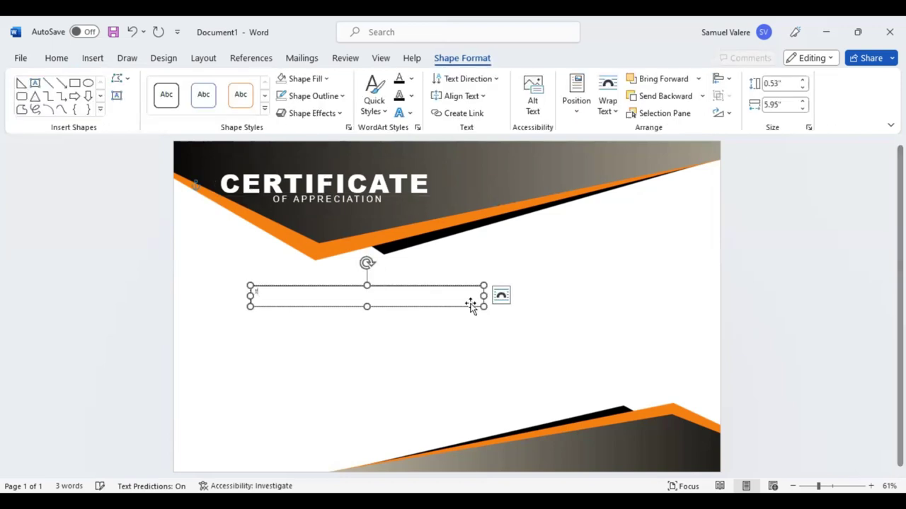
{"action": "type", "text": "This Certificate"}
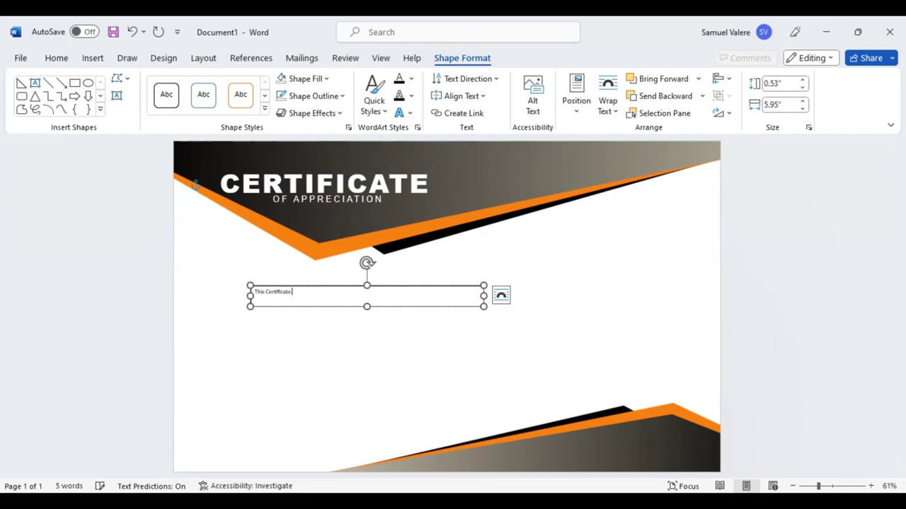
{"action": "type", "text": " Is Greatly Presented To"}
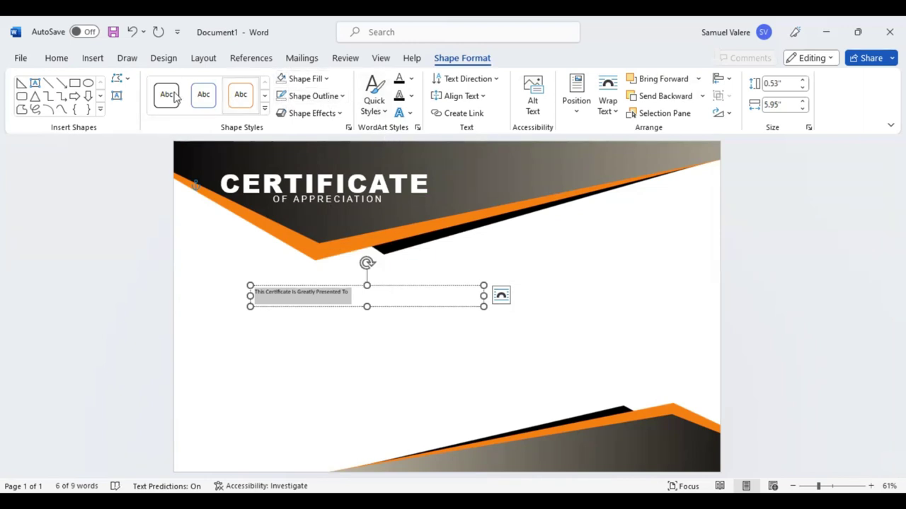
Center the presented-to line and format it as uppercase 16 pt Arial
{"action": "left_click", "coordinate": [59, 59]}
{"action": "left_click", "coordinate": [300, 105]}
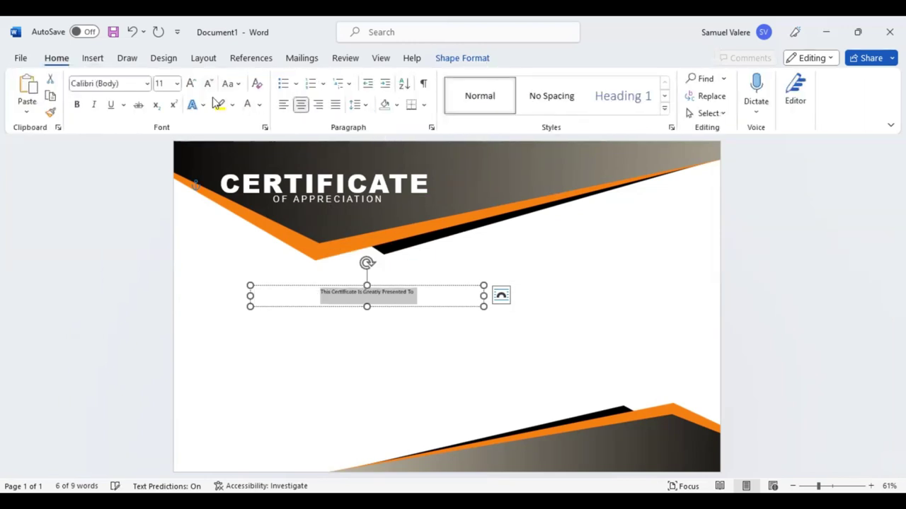
{"action": "left_click", "coordinate": [191, 84]}
{"action": "left_click", "coordinate": [191, 83]}
{"action": "left_click", "coordinate": [191, 84]}
{"action": "left_click", "coordinate": [191, 83]}
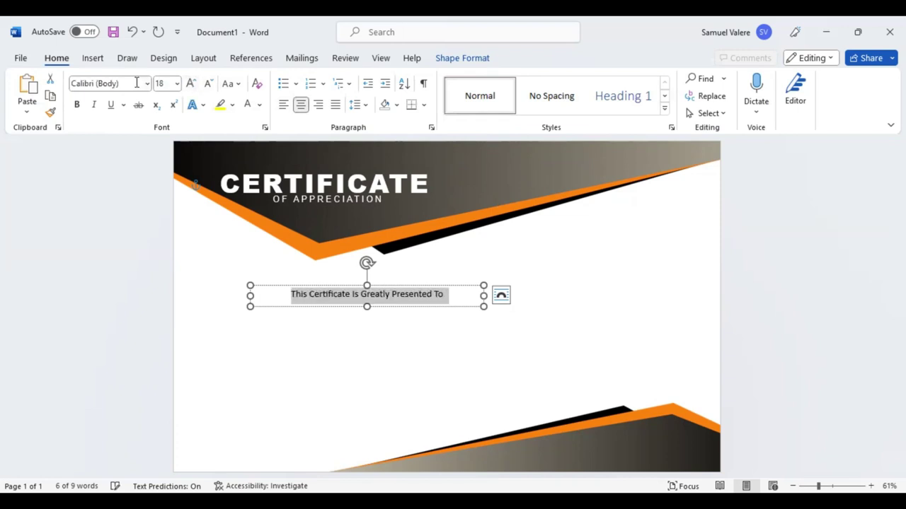
{"action": "left_click", "coordinate": [106, 83]}
{"action": "type", "text": "Arial"}
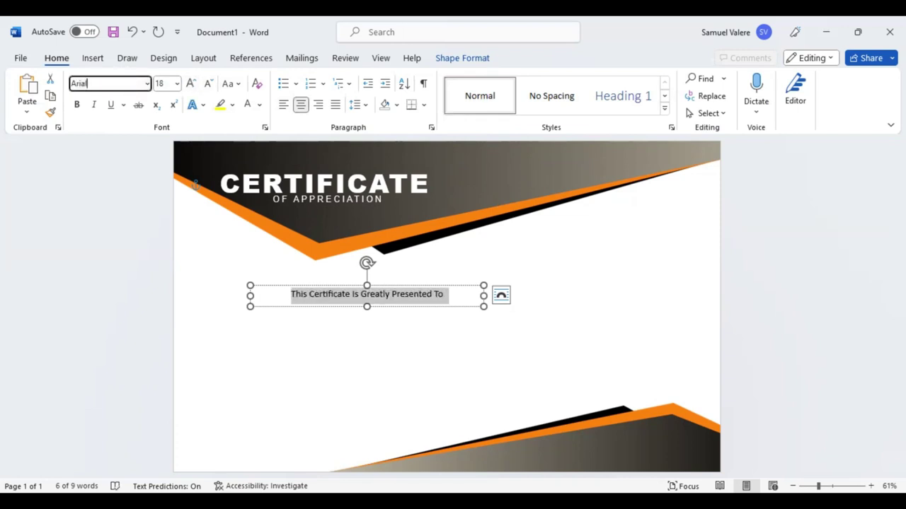
{"action": "key", "text": "Return"}
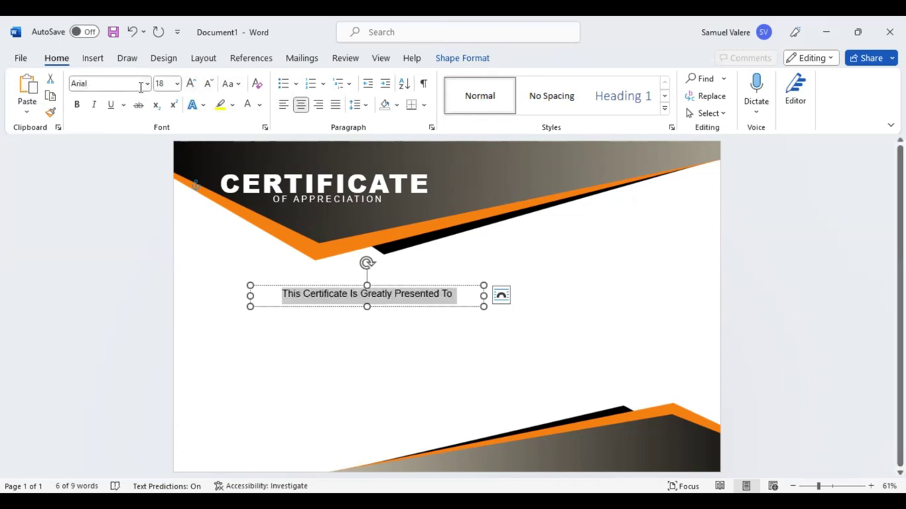
{"action": "left_click", "coordinate": [191, 84]}
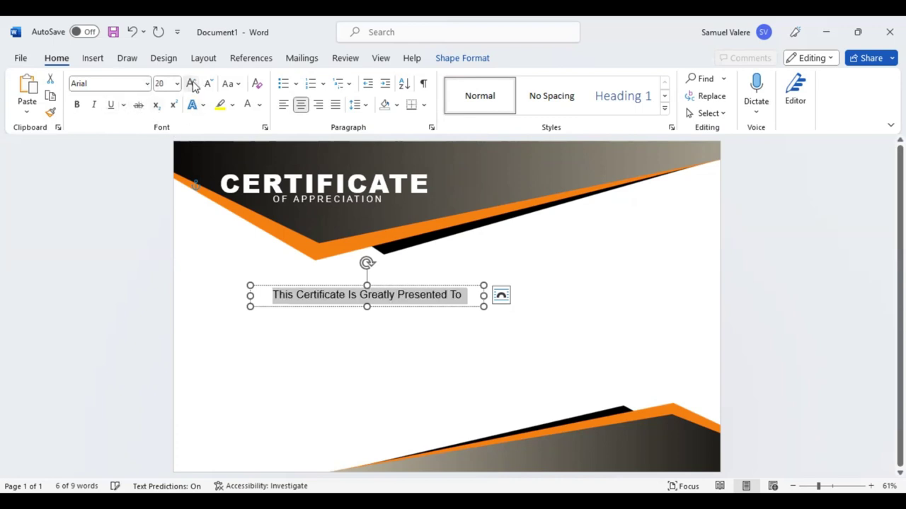
{"action": "left_click", "coordinate": [230, 84]}
{"action": "left_click", "coordinate": [264, 139]}
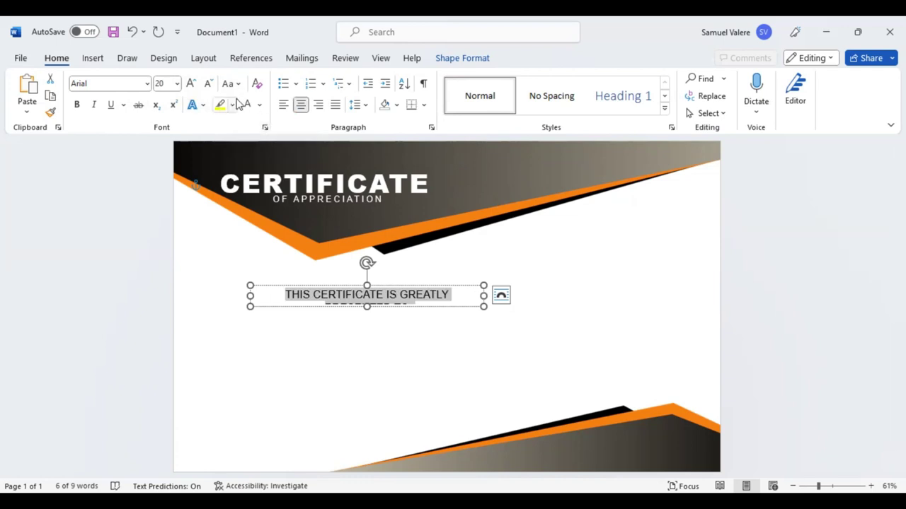
{"action": "left_click", "coordinate": [209, 84]}
{"action": "left_click", "coordinate": [209, 83]}
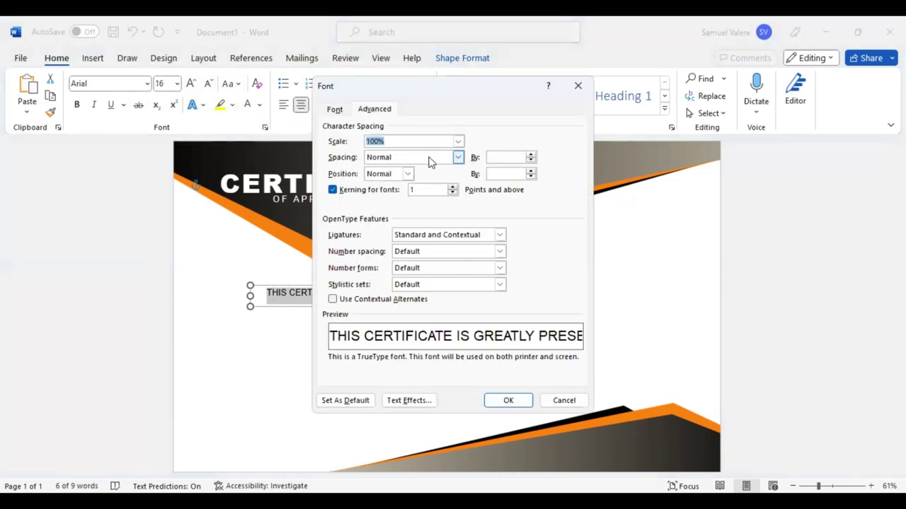
Expand the presented-to line's character spacing by 1 pt
{"action": "left_click", "coordinate": [459, 158]}
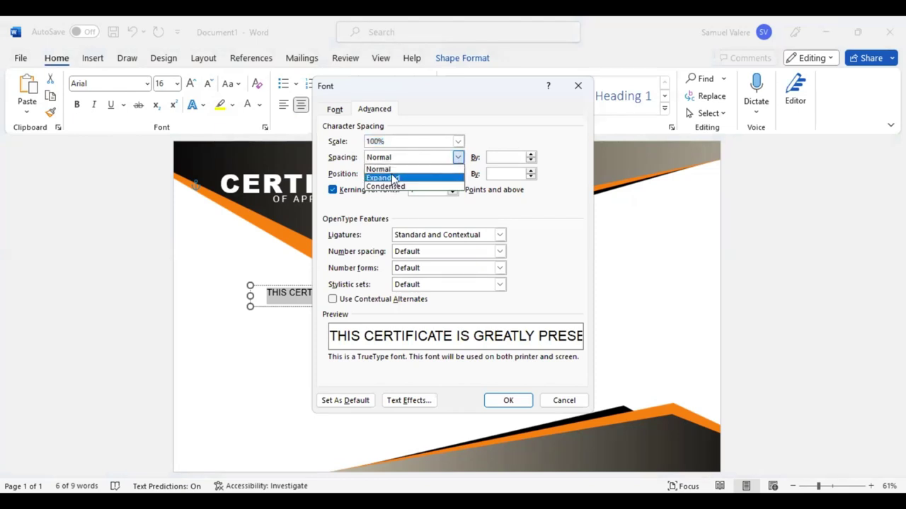
{"action": "left_click", "coordinate": [394, 178]}
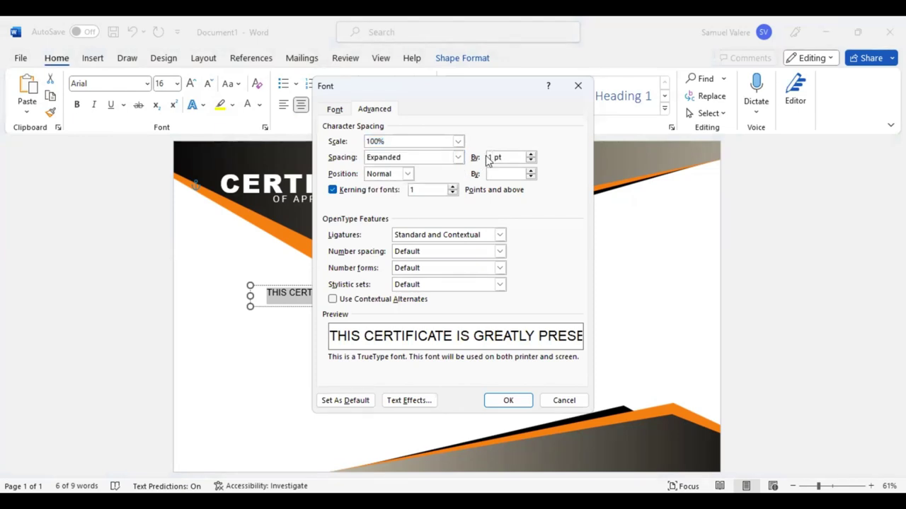
{"action": "key", "text": "Return"}
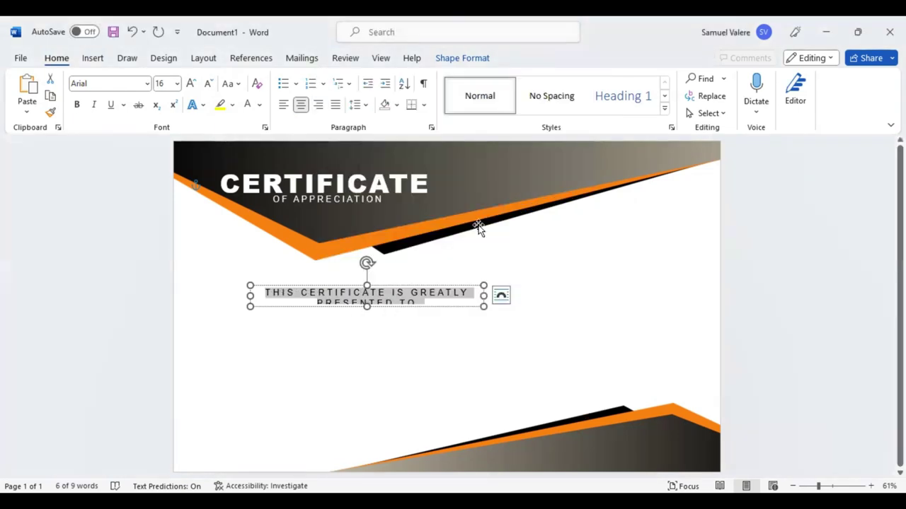
Widen the presented-to box, align it left with the title, and shrink the text to 12 pt
{"action": "left_click_drag", "start_coordinate": [483, 296], "coordinate": [580, 296]}
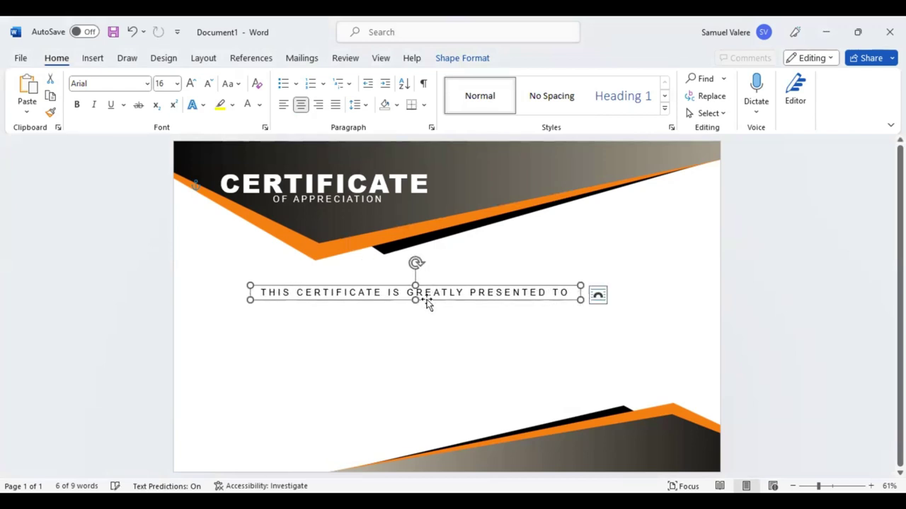
{"action": "mouse_move", "coordinate": [421, 303]}
{"action": "left_mouse_down"}
{"action": "mouse_move", "coordinate": [382, 306]}
{"action": "mouse_move", "coordinate": [380, 297]}
{"action": "left_mouse_up"}
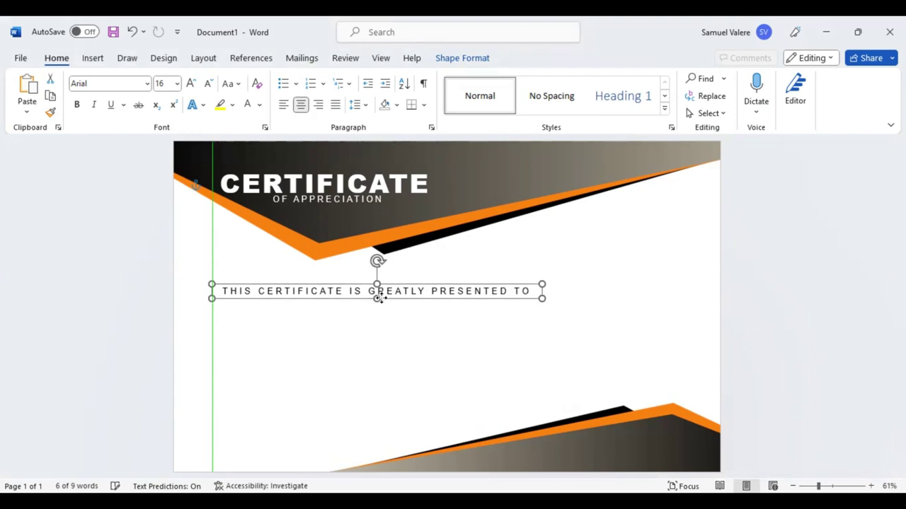
{"action": "left_click_drag", "start_coordinate": [380, 297], "coordinate": [380, 296]}
{"action": "double_click", "coordinate": [325, 290]}
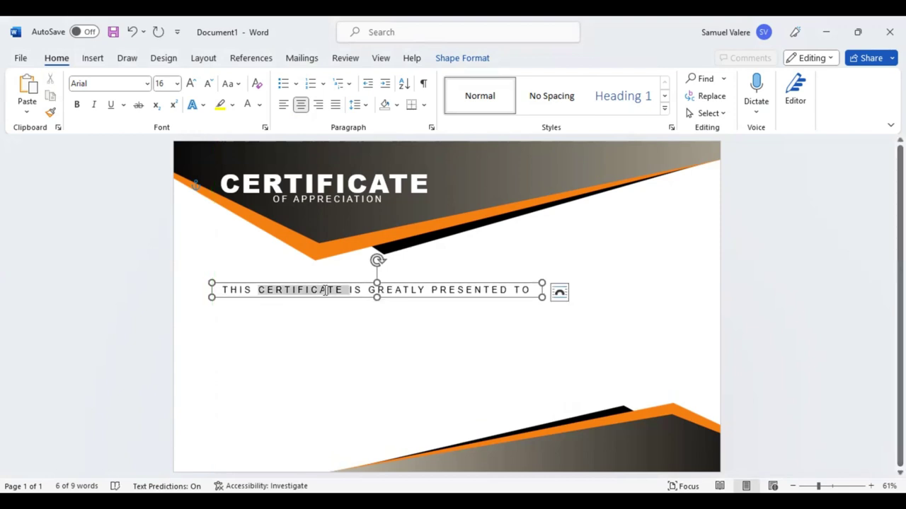
{"action": "triple_click", "coordinate": [328, 290]}
{"action": "left_click", "coordinate": [455, 249]}
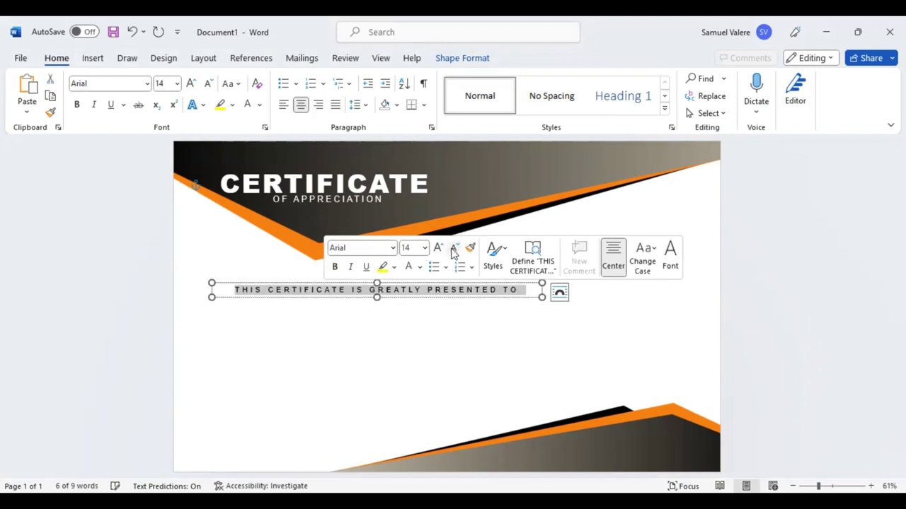
{"action": "left_click", "coordinate": [455, 248]}
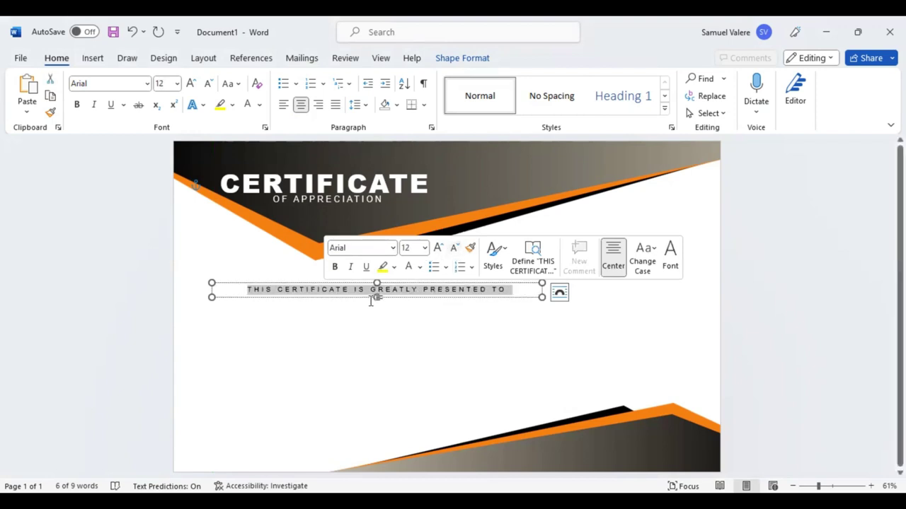
{"action": "left_click", "coordinate": [368, 296]}
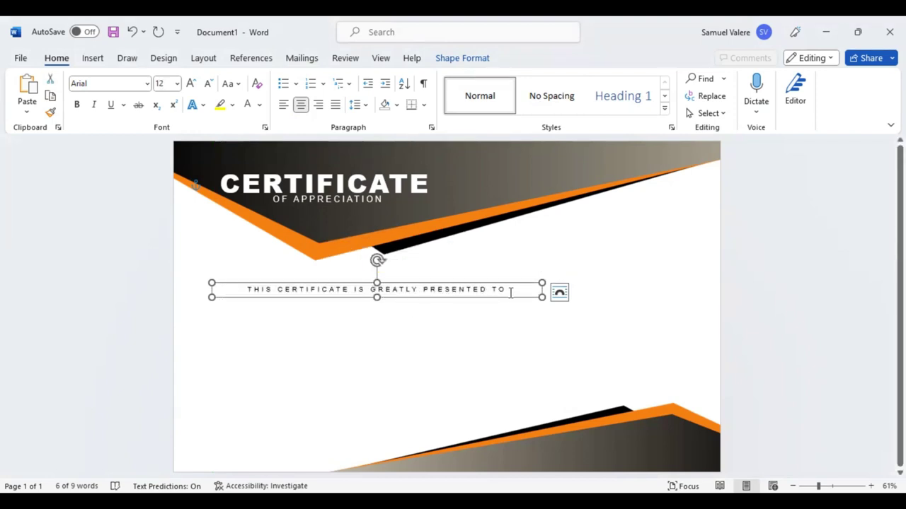
{"action": "left_click", "coordinate": [97, 59]}
Draw a rectangle text box below the presented-to line and type the recipient's name
{"action": "left_click", "coordinate": [193, 78]}
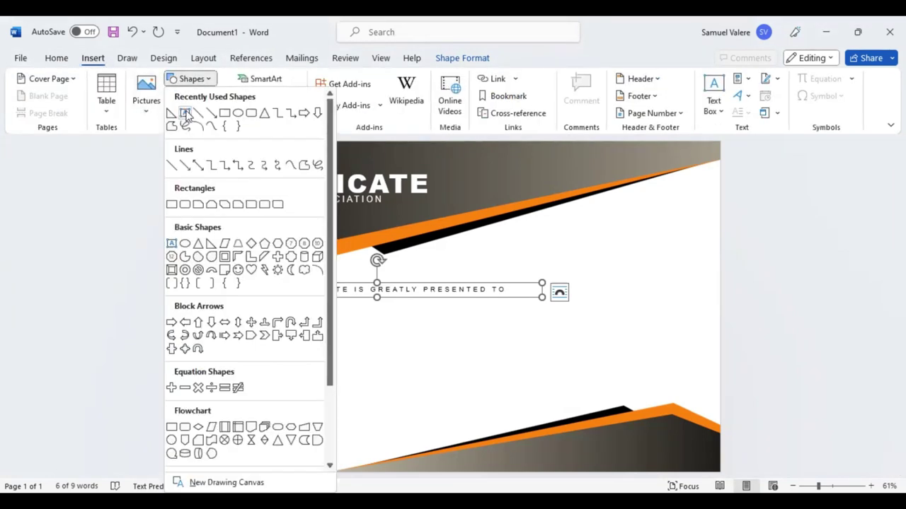
{"action": "left_click", "coordinate": [186, 115]}
{"action": "left_click_drag", "start_coordinate": [279, 314], "coordinate": [542, 360]}
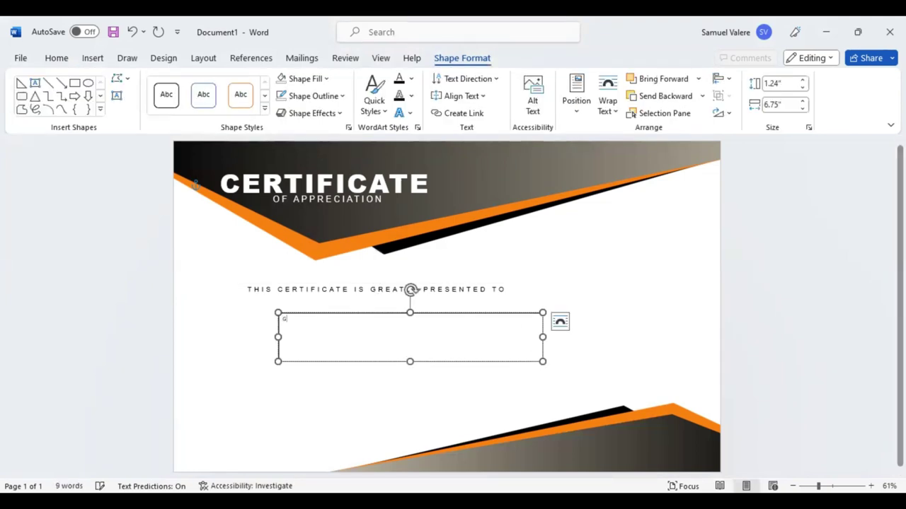
{"action": "type", "text": "Gi"}
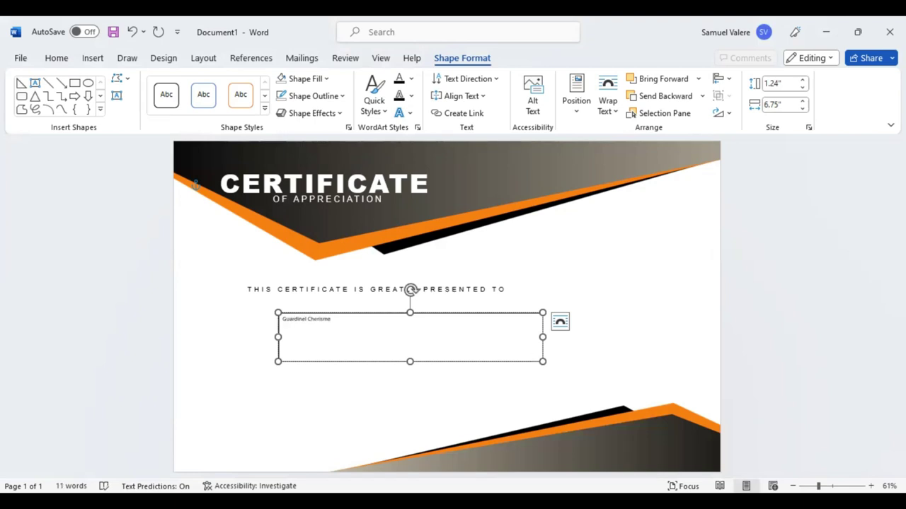
Center the name at 72 pt and widen its box so it fits one line
{"action": "triple_click", "coordinate": [303, 319]}
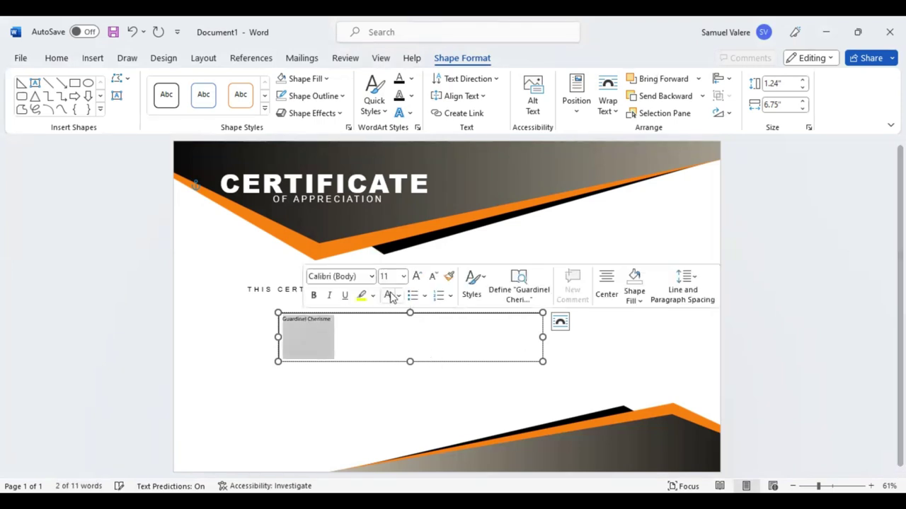
{"action": "left_click", "coordinate": [417, 276]}
{"action": "left_click", "coordinate": [417, 276]}
{"action": "left_click", "coordinate": [418, 276]}
{"action": "left_click", "coordinate": [418, 276]}
{"action": "left_click", "coordinate": [417, 276]}
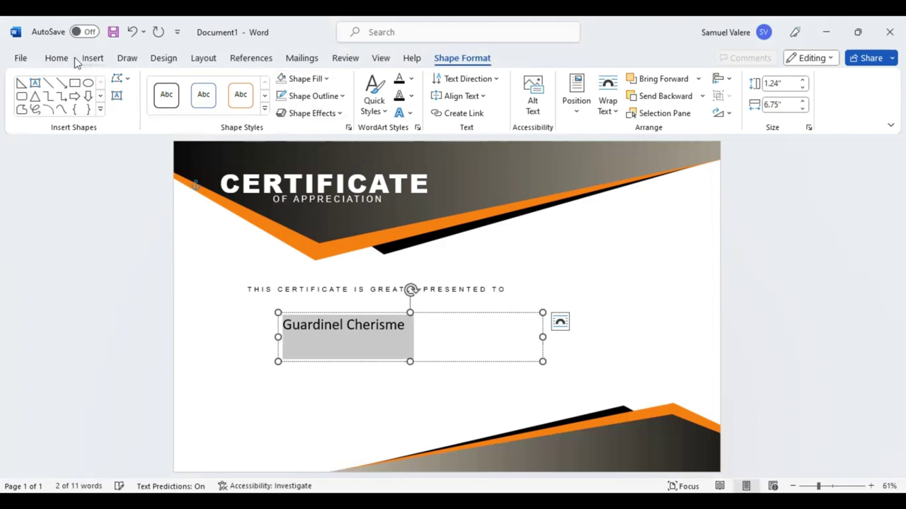
{"action": "left_click", "coordinate": [56, 59]}
{"action": "left_click", "coordinate": [301, 105]}
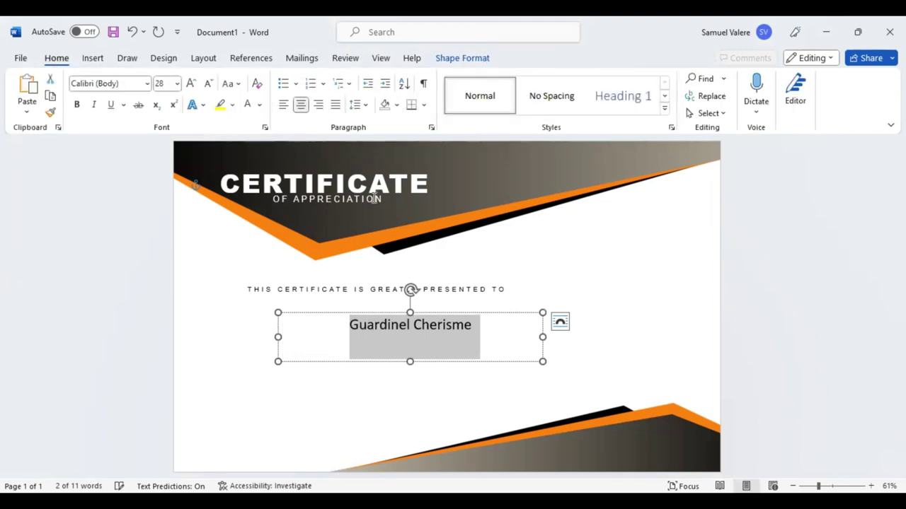
{"action": "left_click", "coordinate": [192, 85]}
{"action": "left_click", "coordinate": [192, 85]}
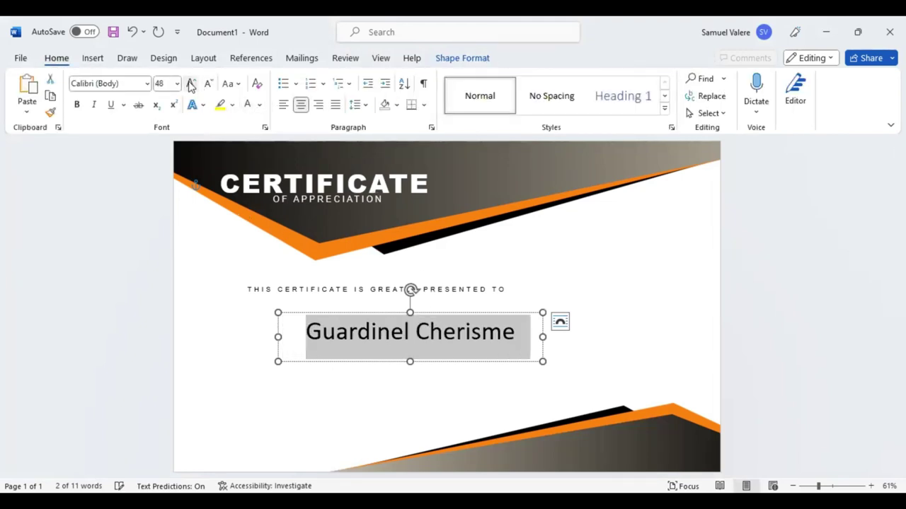
{"action": "left_click", "coordinate": [193, 85]}
{"action": "mouse_move", "coordinate": [543, 337]}
{"action": "left_mouse_down"}
{"action": "mouse_move", "coordinate": [635, 338]}
{"action": "mouse_move", "coordinate": [601, 342]}
{"action": "left_mouse_up"}
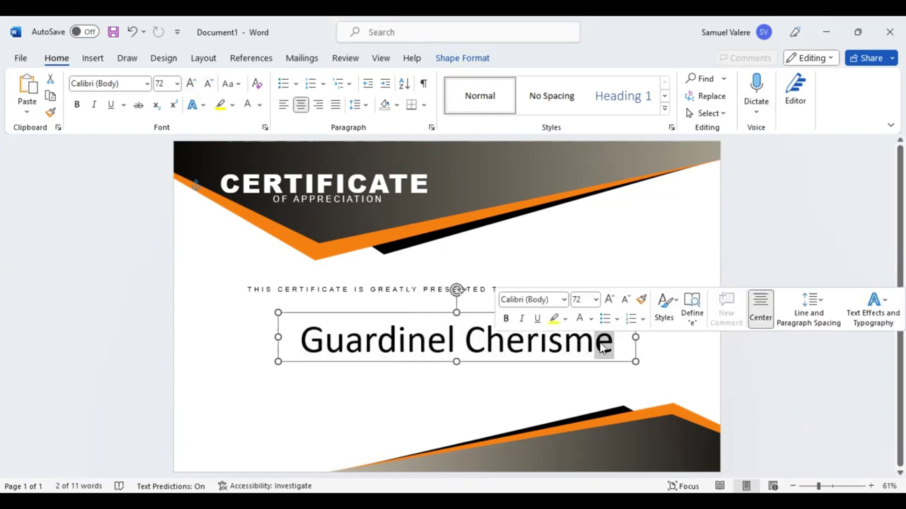
Replace the surname's final e with an accented é from the Symbol gallery
{"action": "left_click", "coordinate": [92, 58]}
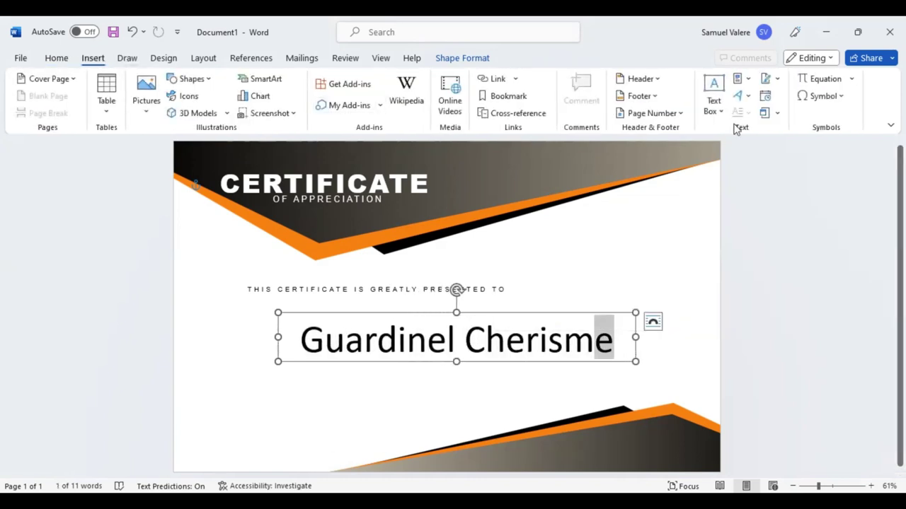
{"action": "left_click", "coordinate": [842, 97]}
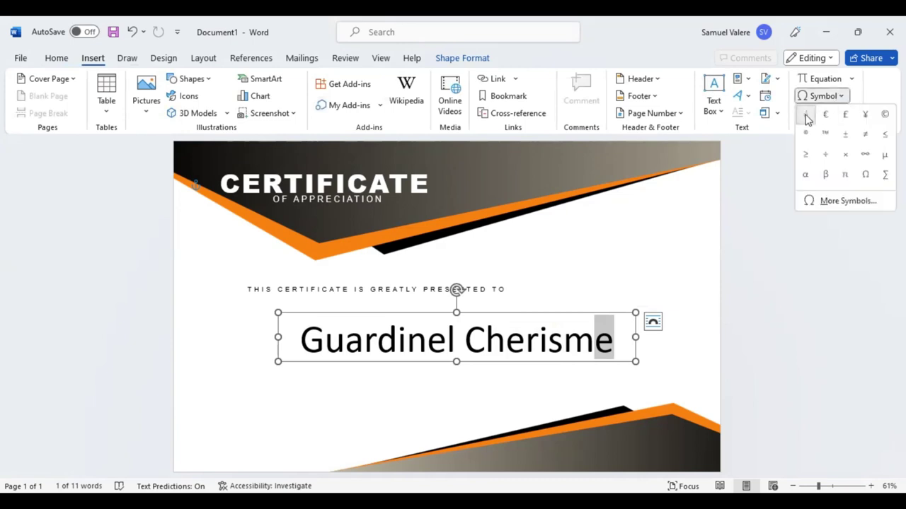
{"action": "left_click", "coordinate": [805, 116]}
{"action": "triple_click", "coordinate": [471, 340]}
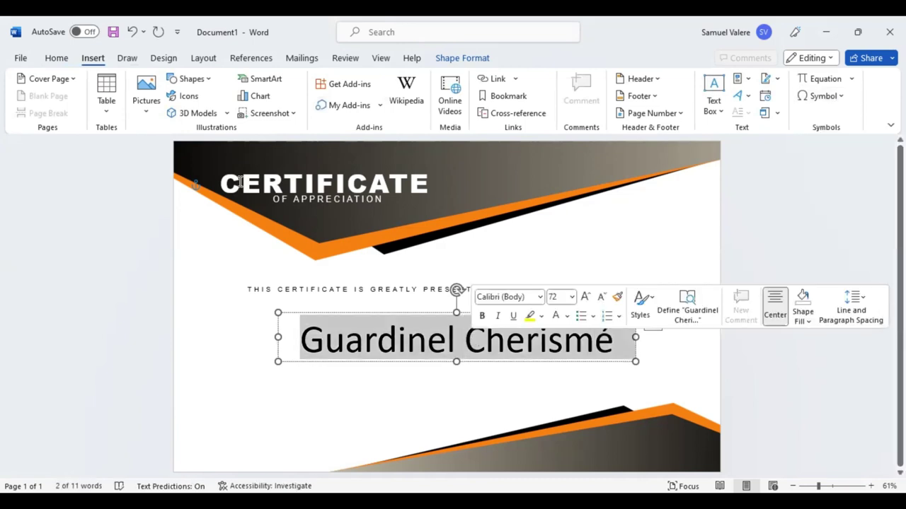
{"action": "left_click", "coordinate": [57, 58]}
{"action": "left_click", "coordinate": [125, 85]}
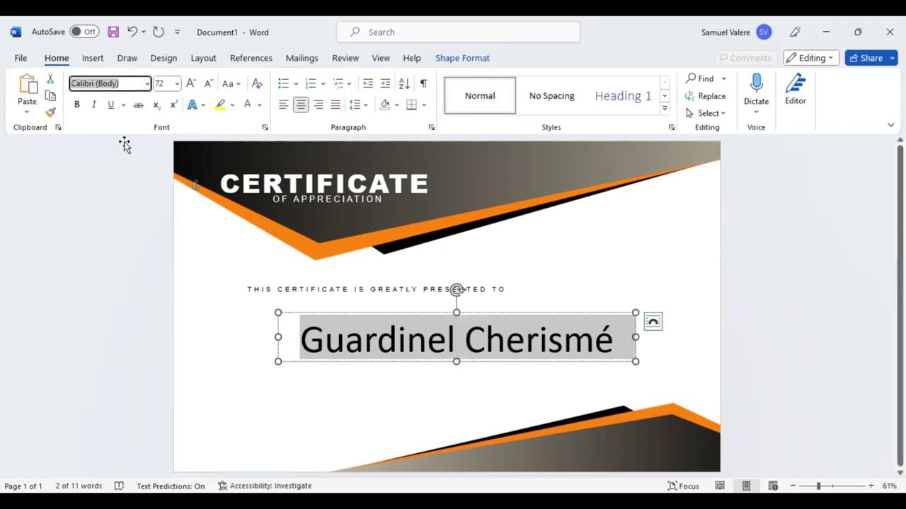
Set the name to Kunstler Script, enlarge it, and make it bold
{"action": "type", "text": "Kunstler Script"}
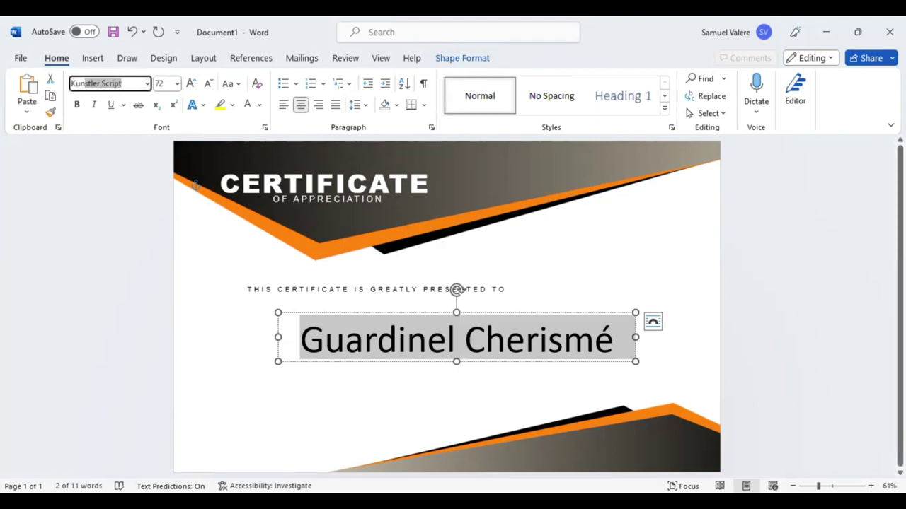
{"action": "key", "text": "Return"}
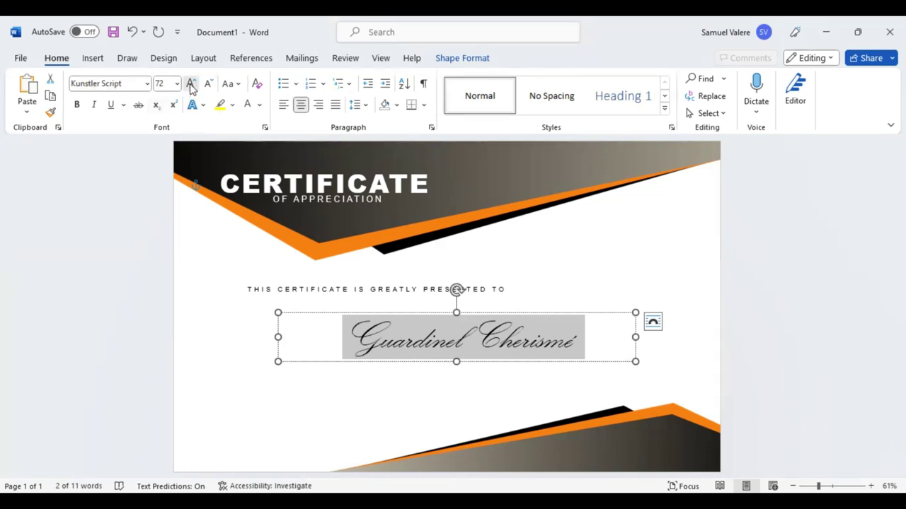
{"action": "left_click", "coordinate": [190, 84]}
{"action": "left_click", "coordinate": [190, 83]}
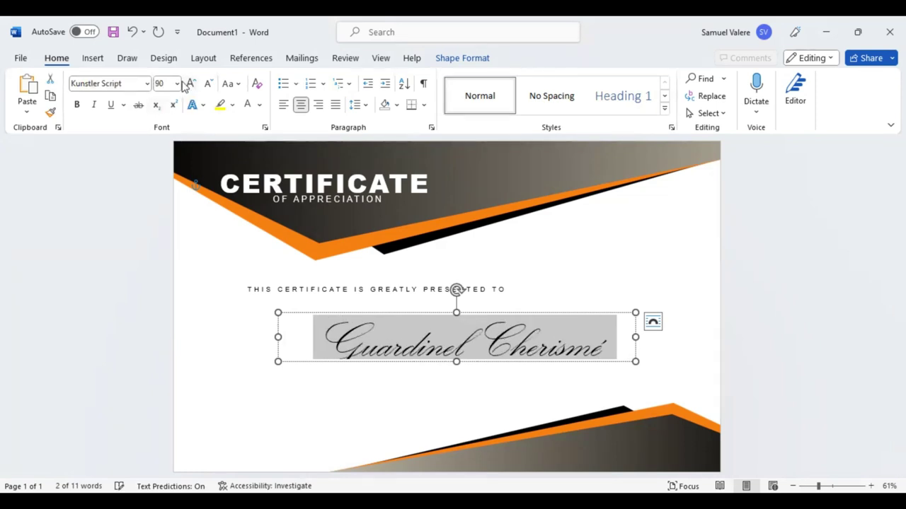
{"action": "left_click", "coordinate": [78, 106]}
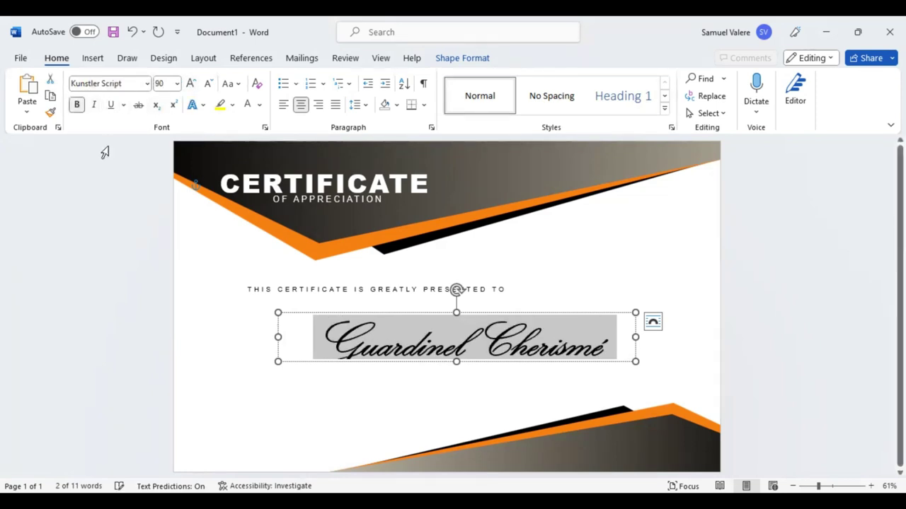
Raise the name to 100 pt in a taller box centred on the page
{"action": "left_click_drag", "start_coordinate": [455, 363], "coordinate": [454, 376]}
{"action": "left_click", "coordinate": [444, 345]}
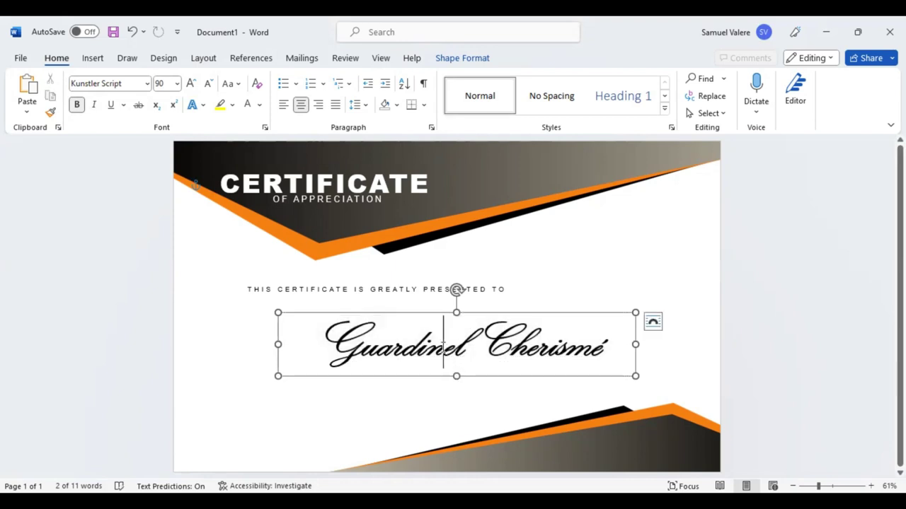
{"action": "double_click", "coordinate": [443, 345]}
{"action": "left_click", "coordinate": [444, 345]}
{"action": "triple_click", "coordinate": [444, 350]}
{"action": "left_click", "coordinate": [552, 307]}
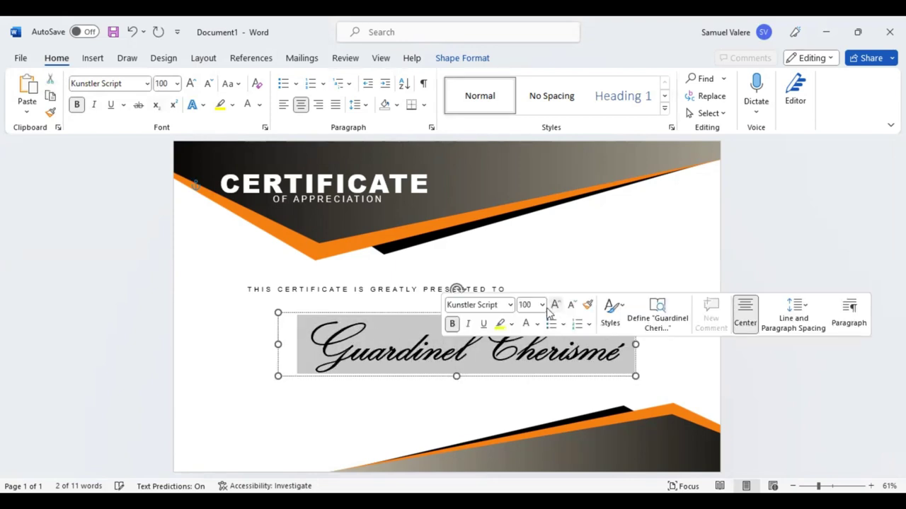
{"action": "left_click", "coordinate": [425, 377]}
{"action": "left_click_drag", "start_coordinate": [425, 377], "coordinate": [361, 354]}
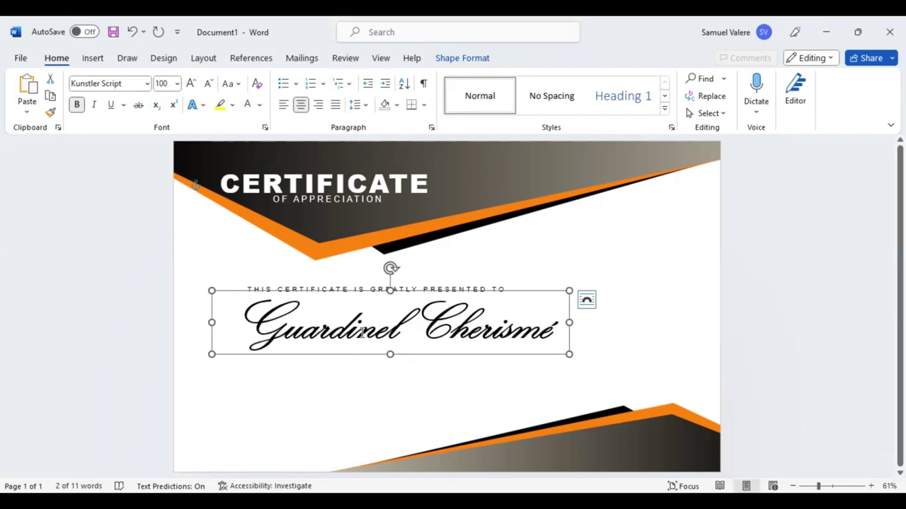
Colour the whole name orange
{"action": "double_click", "coordinate": [357, 331]}
{"action": "key", "text": "ctrl+a"}
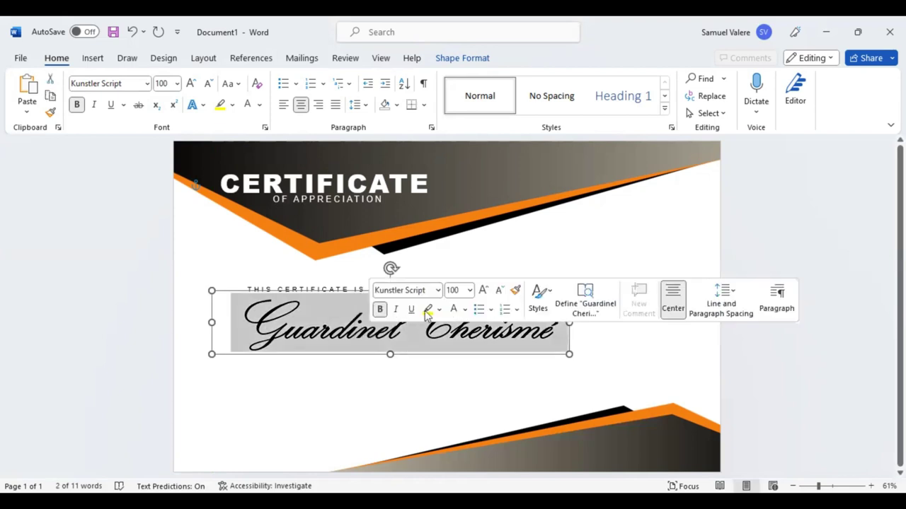
{"action": "left_click", "coordinate": [465, 309]}
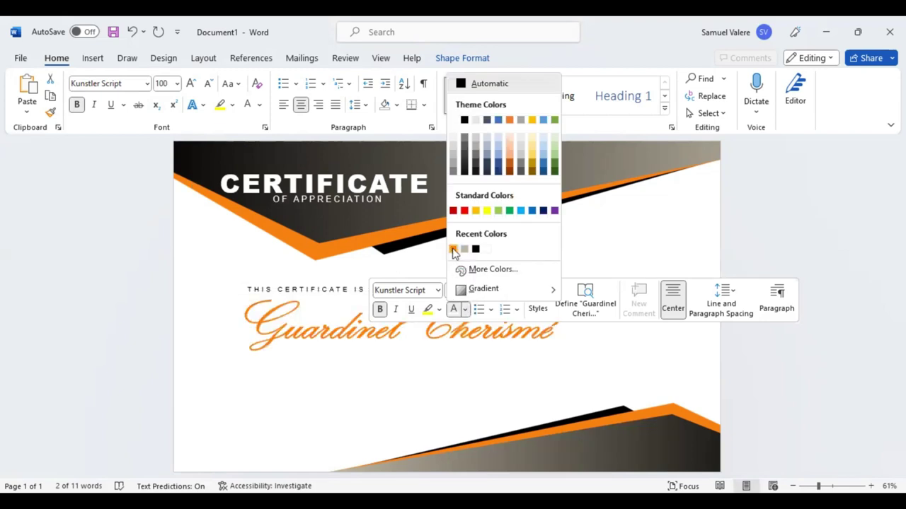
{"action": "left_click", "coordinate": [453, 249]}
Narrow the name's box, then narrow and reposition the presented-to line so it's centred above the name
{"action": "left_click_drag", "start_coordinate": [569, 323], "coordinate": [542, 324]}
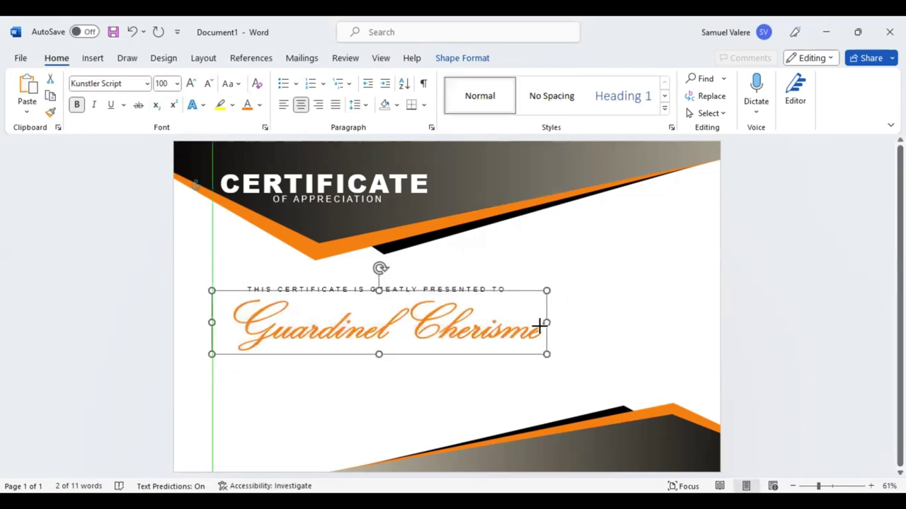
{"action": "left_click", "coordinate": [466, 285]}
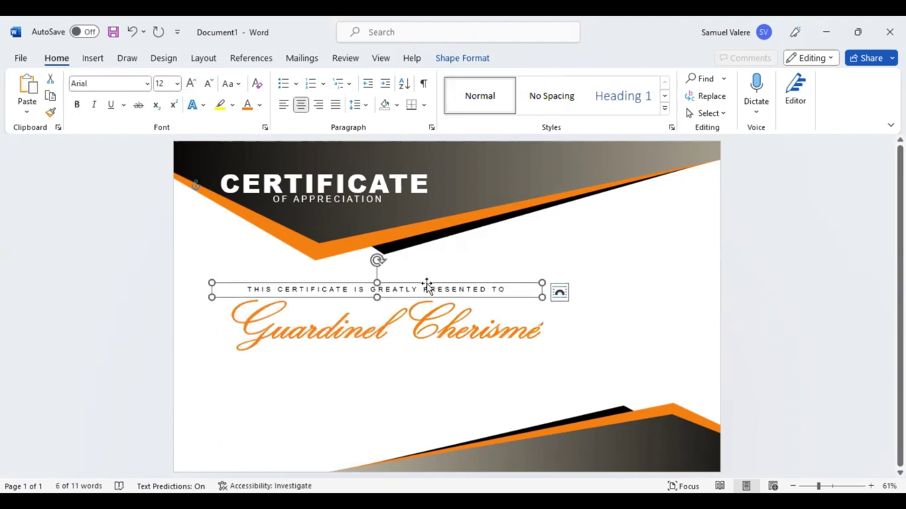
{"action": "left_click_drag", "start_coordinate": [430, 285], "coordinate": [460, 284]}
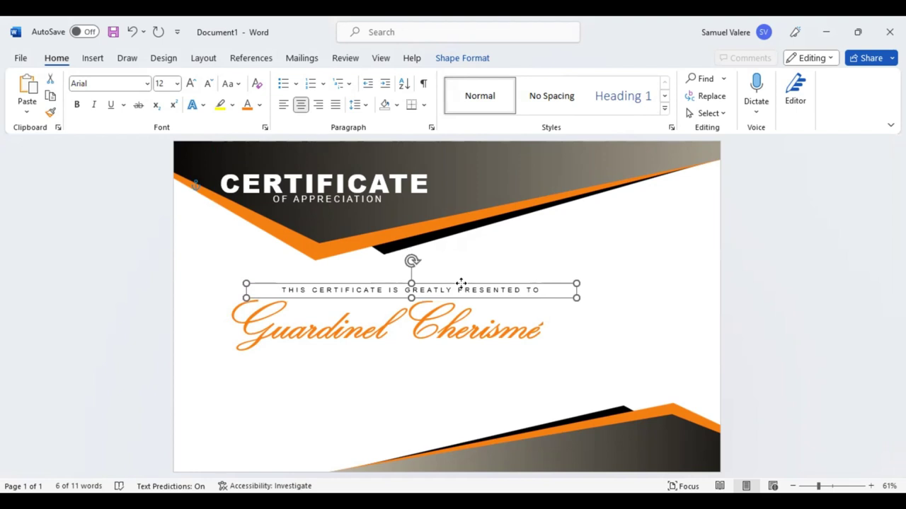
{"action": "left_click_drag", "start_coordinate": [461, 284], "coordinate": [456, 283]}
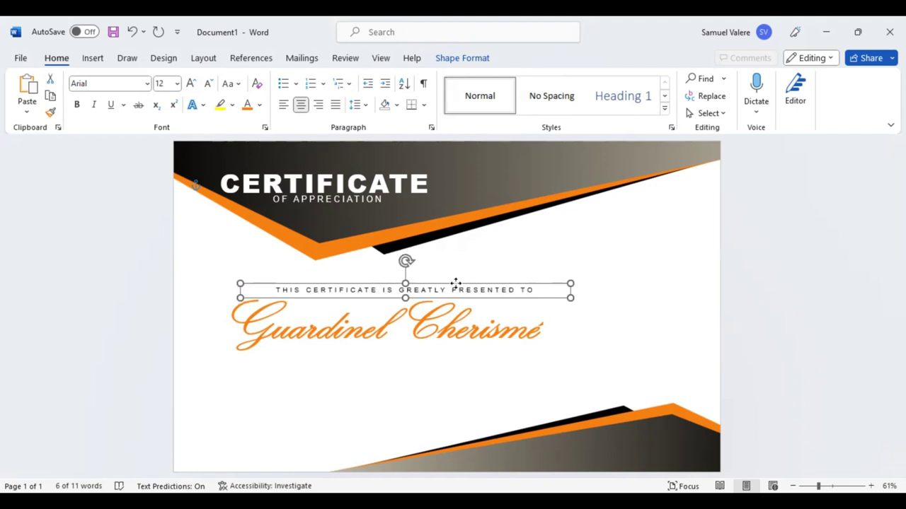
{"action": "left_click_drag", "start_coordinate": [570, 297], "coordinate": [528, 294]}
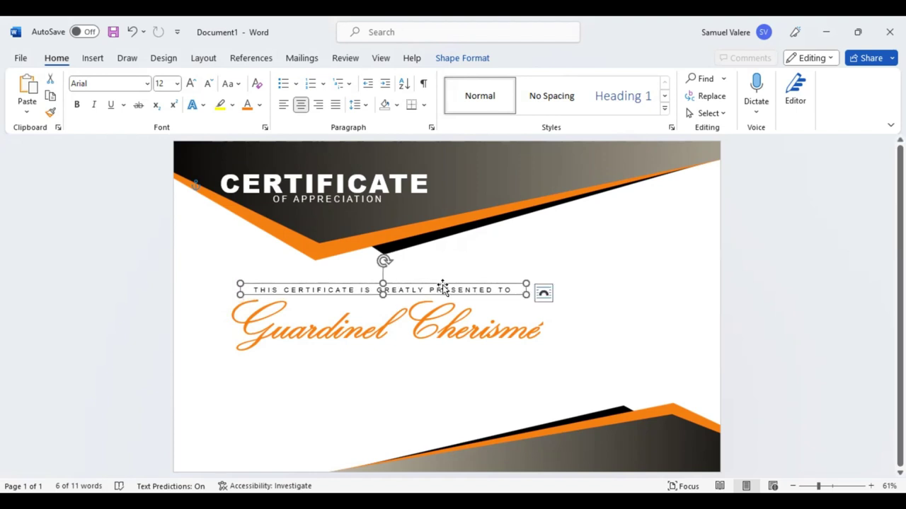
{"action": "left_click_drag", "start_coordinate": [453, 284], "coordinate": [462, 286]}
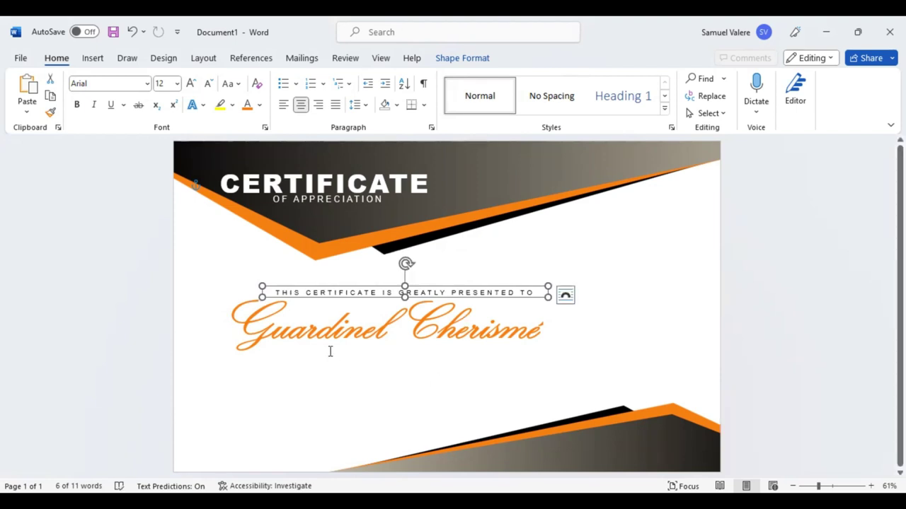
Draw a text box below the name and paste the appreciation paragraph into it
{"action": "left_click", "coordinate": [93, 58]}
{"action": "left_click", "coordinate": [191, 79]}
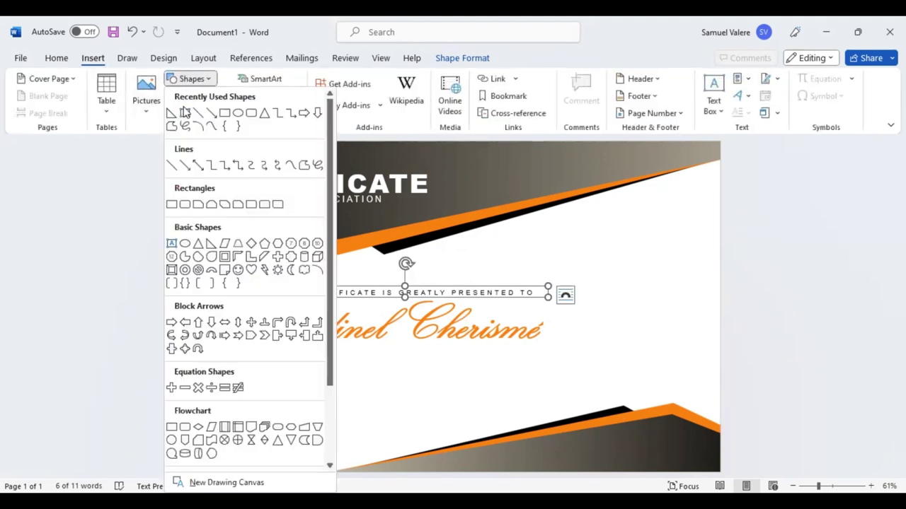
{"action": "left_click", "coordinate": [184, 115]}
{"action": "left_click_drag", "start_coordinate": [275, 355], "coordinate": [506, 395]}
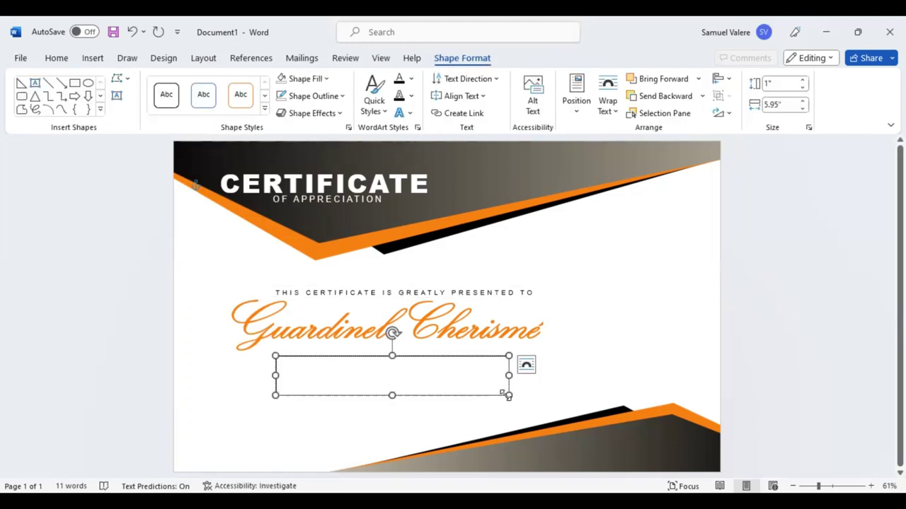
{"action": "type", "text": "In honor of your remarkable achievements, we extend our heartfelt appreciation. Your passion, hard work, and dedication have transcended the ordinary, leaving an indelible mark on all aspects of our endeavor. Your commitment to excellence is a shining example for us all to follow."}
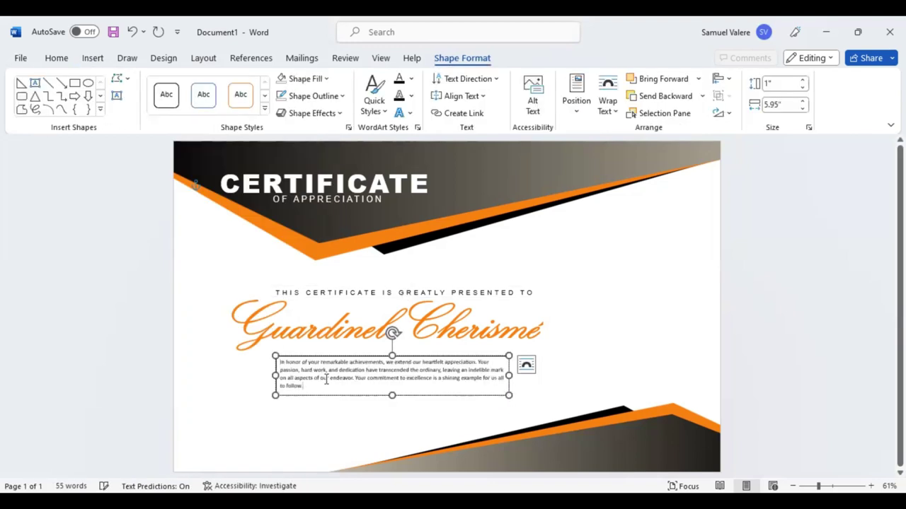
Format the paragraph as centred Arial, increasing the font size to 20
{"action": "double_click", "coordinate": [314, 370]}
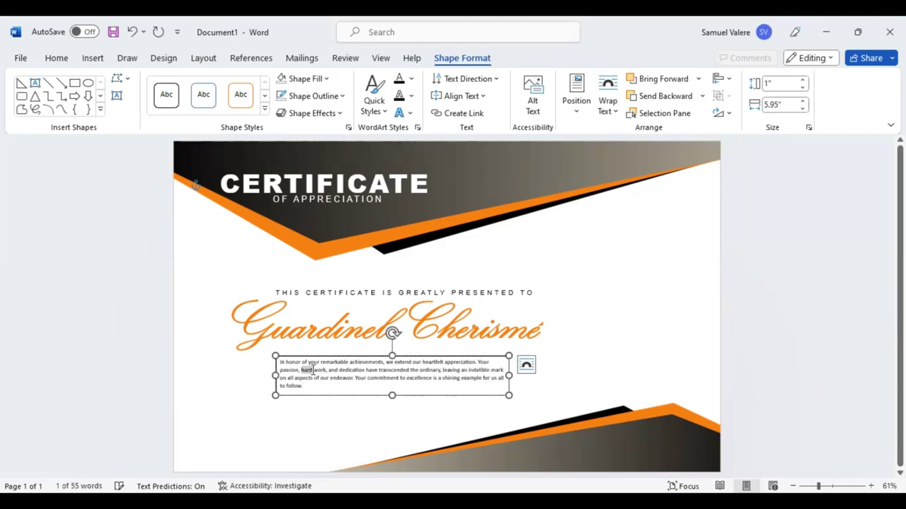
{"action": "triple_click", "coordinate": [314, 370]}
{"action": "left_click", "coordinate": [370, 329]}
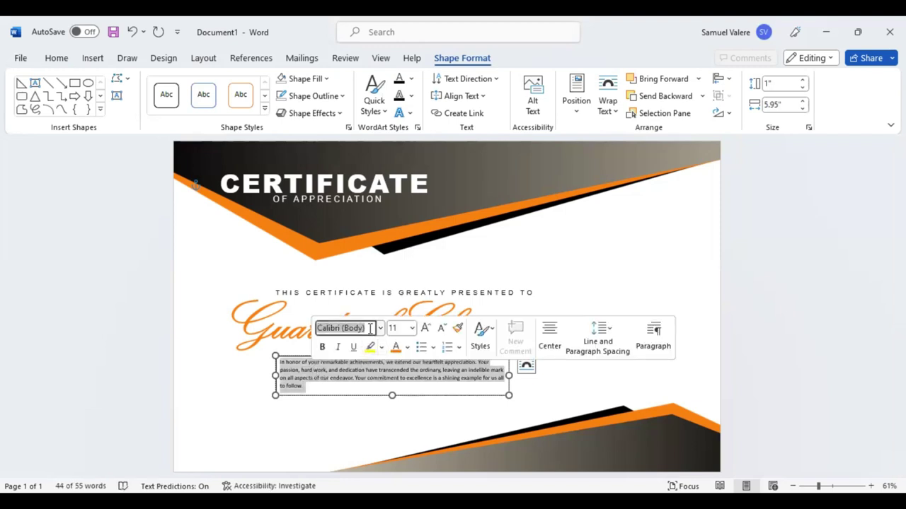
{"action": "type", "text": "Arial"}
{"action": "key", "text": "Return"}
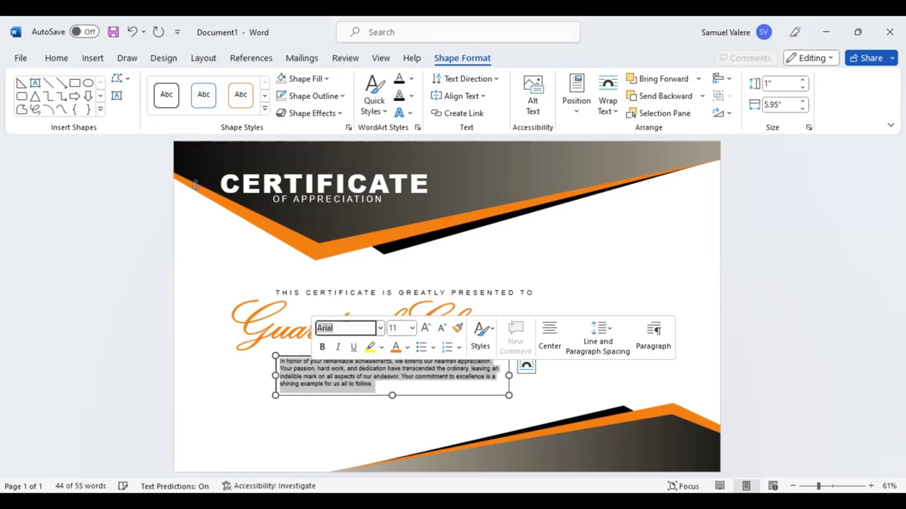
{"action": "left_click", "coordinate": [374, 394]}
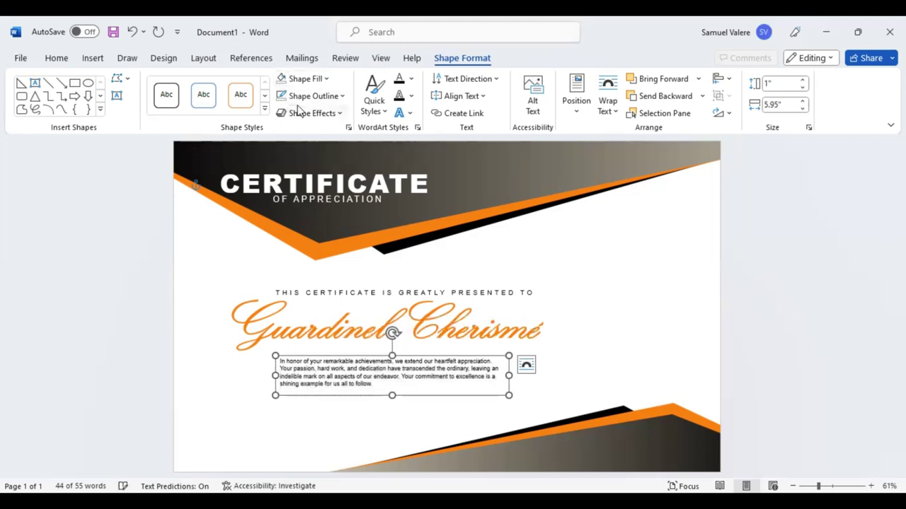
{"action": "left_click", "coordinate": [56, 58]}
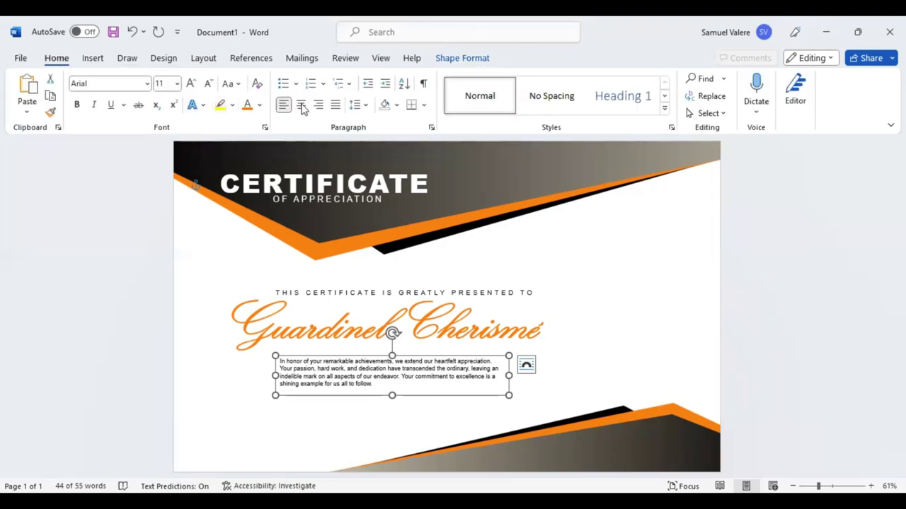
{"action": "left_click", "coordinate": [301, 105]}
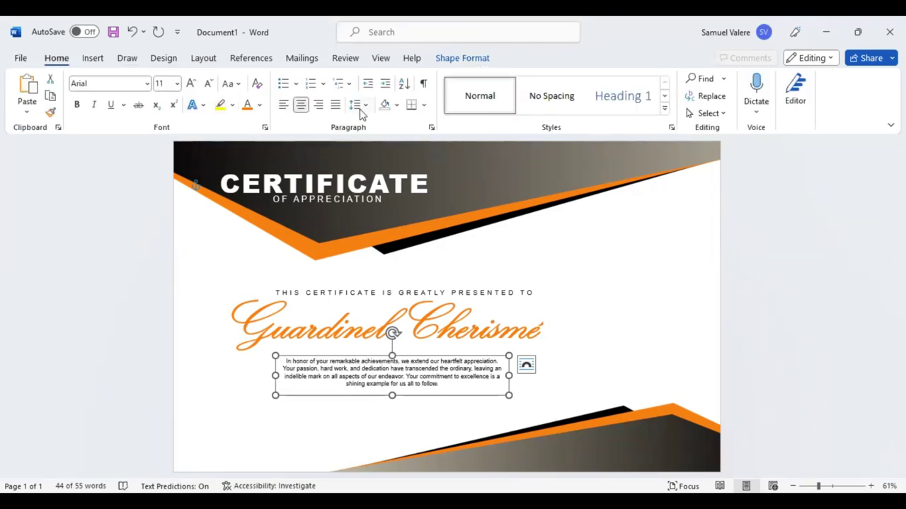
{"action": "left_click", "coordinate": [191, 84]}
{"action": "left_click", "coordinate": [191, 83]}
{"action": "left_click", "coordinate": [191, 84]}
{"action": "left_click", "coordinate": [191, 83]}
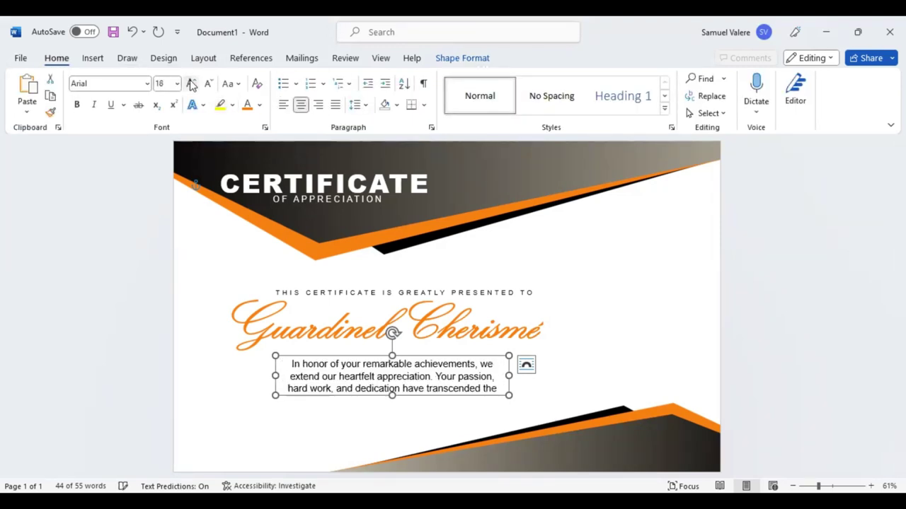
{"action": "left_click", "coordinate": [191, 84]}
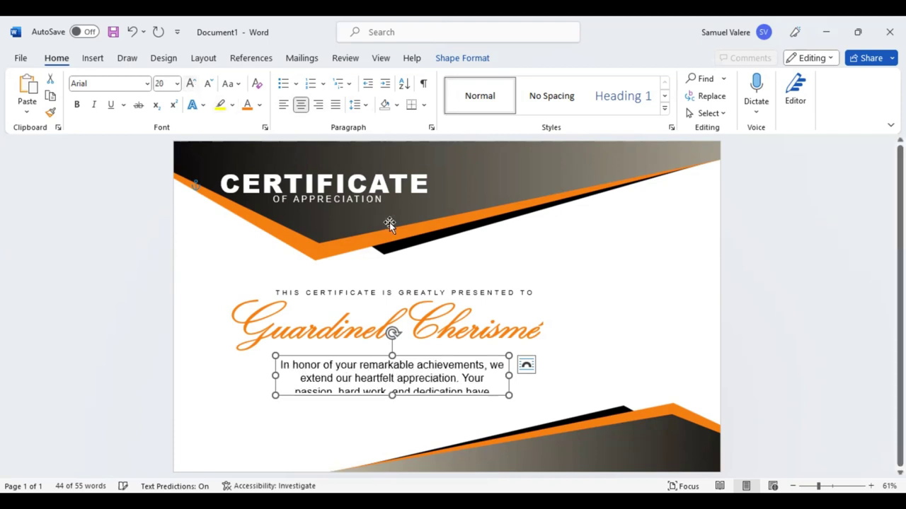
Widen and heighten the paragraph box so all text shows, then move it up-left under the name
{"action": "left_click_drag", "start_coordinate": [527, 375], "coordinate": [555, 375]}
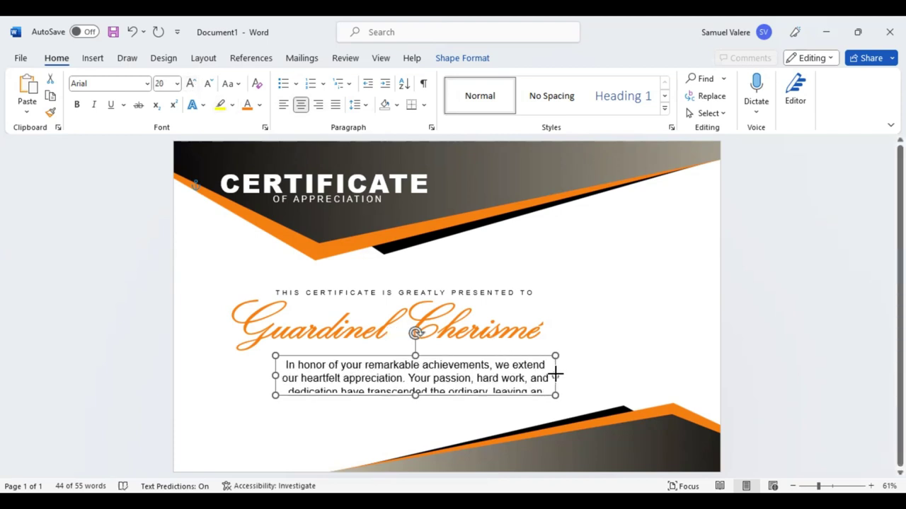
{"action": "left_click_drag", "start_coordinate": [415, 395], "coordinate": [409, 433]}
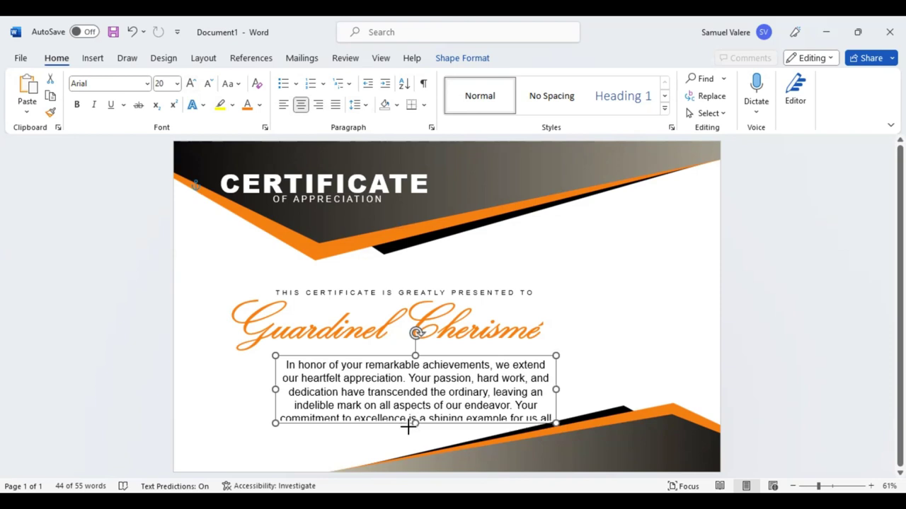
{"action": "left_click_drag", "start_coordinate": [556, 394], "coordinate": [613, 393]}
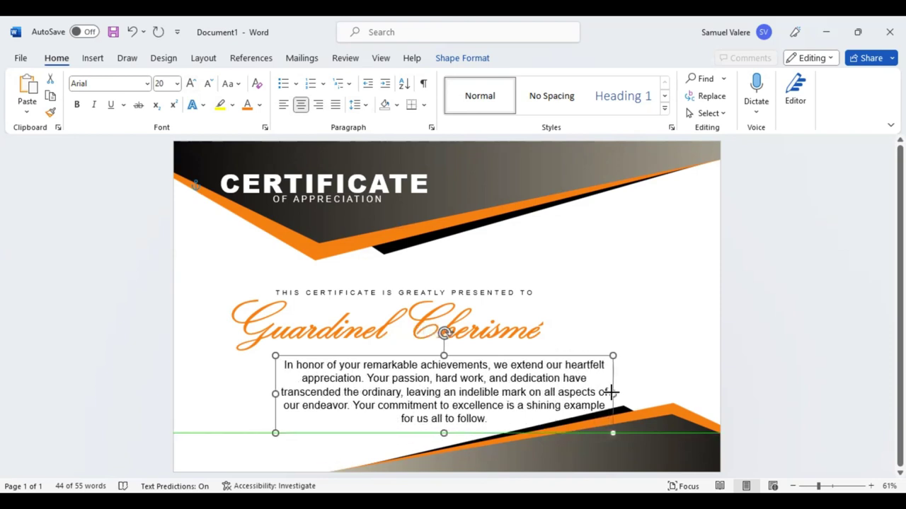
{"action": "left_click_drag", "start_coordinate": [612, 393], "coordinate": [608, 393]}
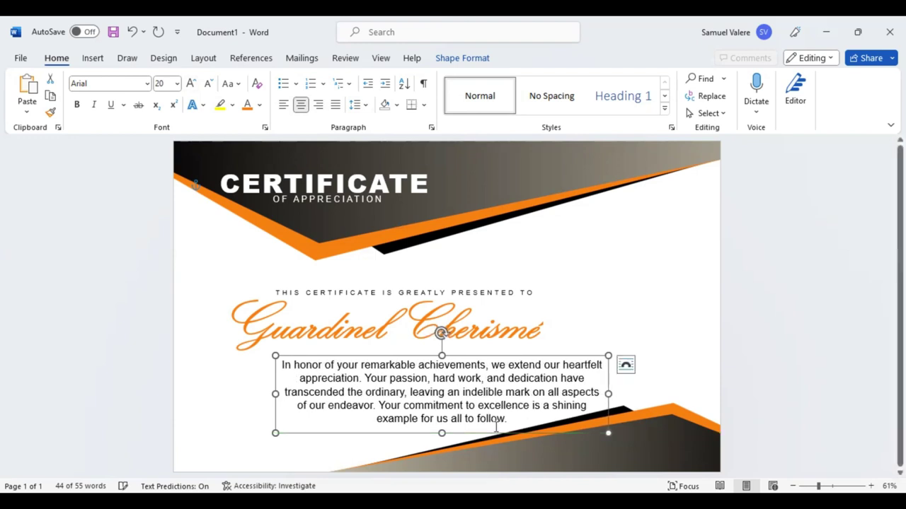
{"action": "left_click_drag", "start_coordinate": [473, 433], "coordinate": [423, 428]}
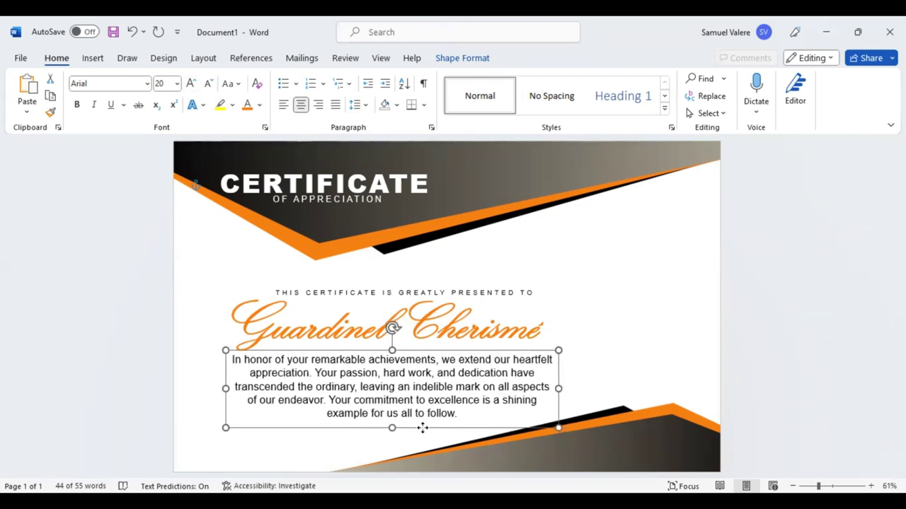
Select the CERTIFICATE and OF APPRECIATION boxes together and raise both slightly
{"action": "left_click", "coordinate": [439, 262]}
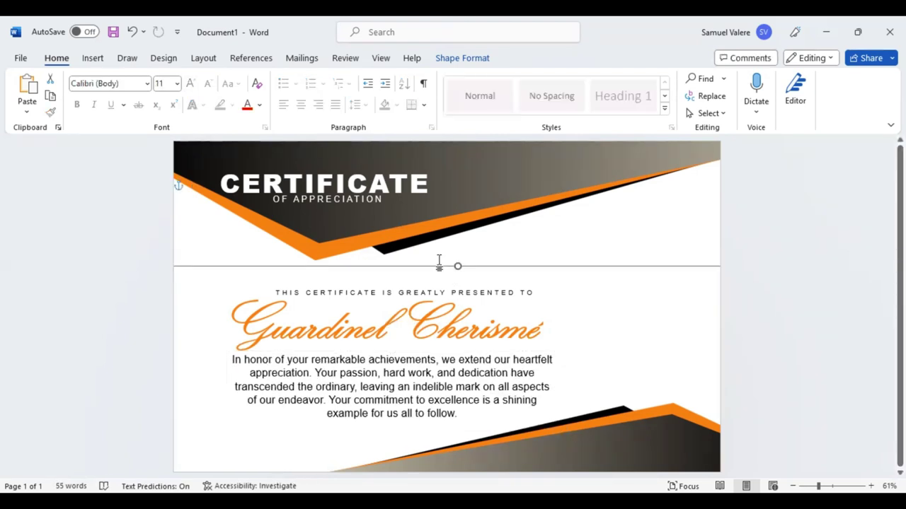
{"action": "left_click_drag", "start_coordinate": [457, 263], "coordinate": [454, 248]}
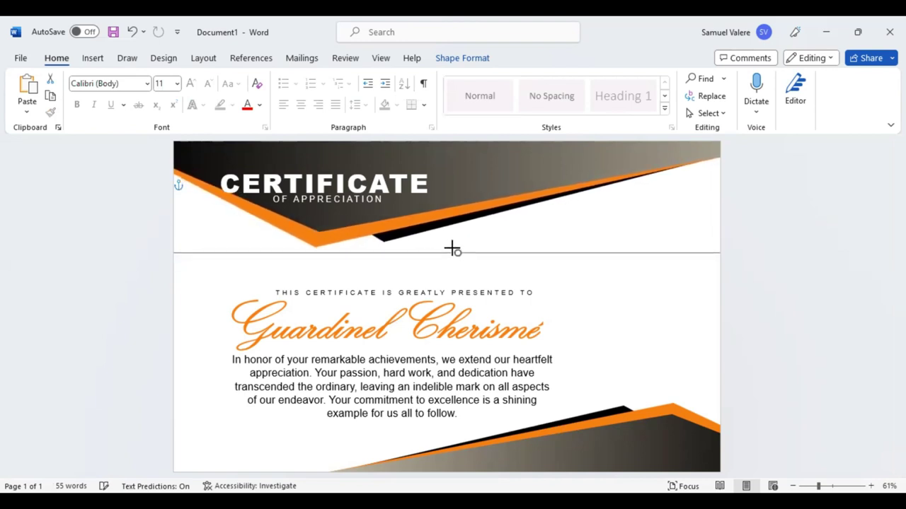
{"action": "left_click", "coordinate": [350, 176]}
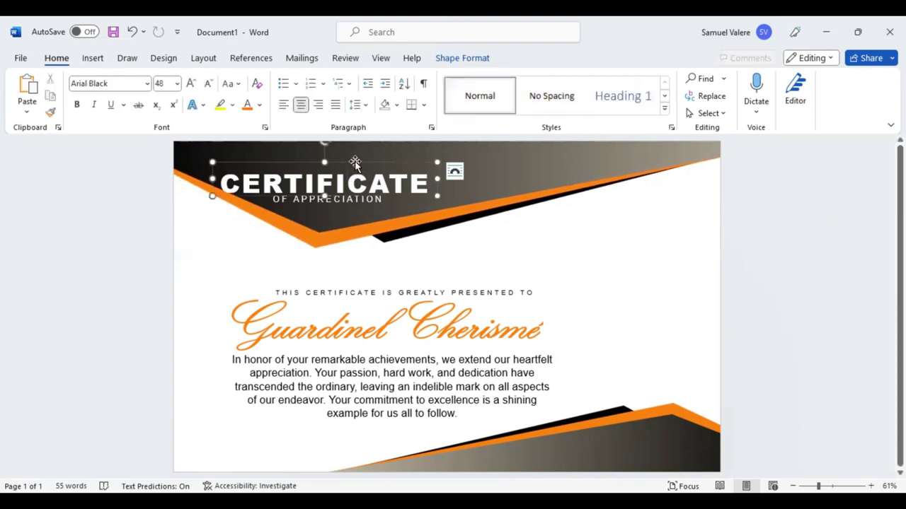
{"action": "left_click", "coordinate": [368, 206]}
{"action": "left_click", "coordinate": [424, 202]}
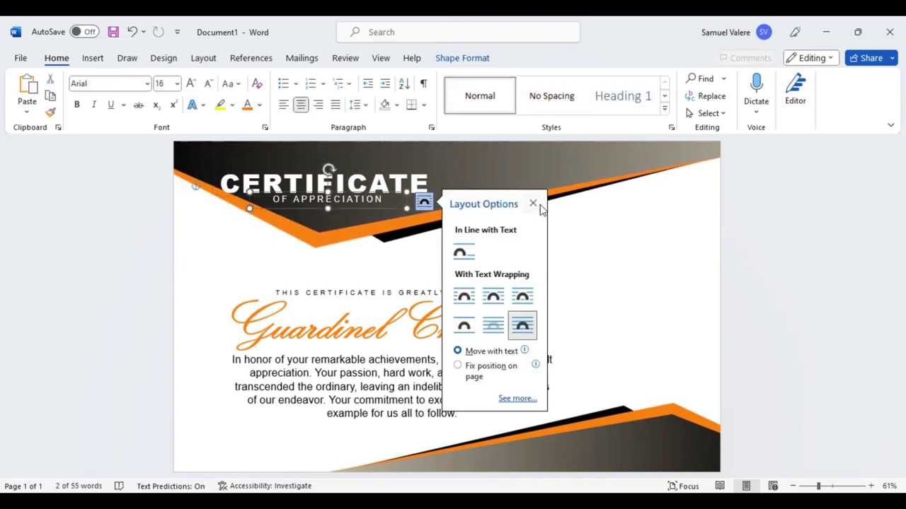
{"action": "left_click", "coordinate": [535, 204]}
{"action": "left_click", "coordinate": [391, 179], "text": "shift"}
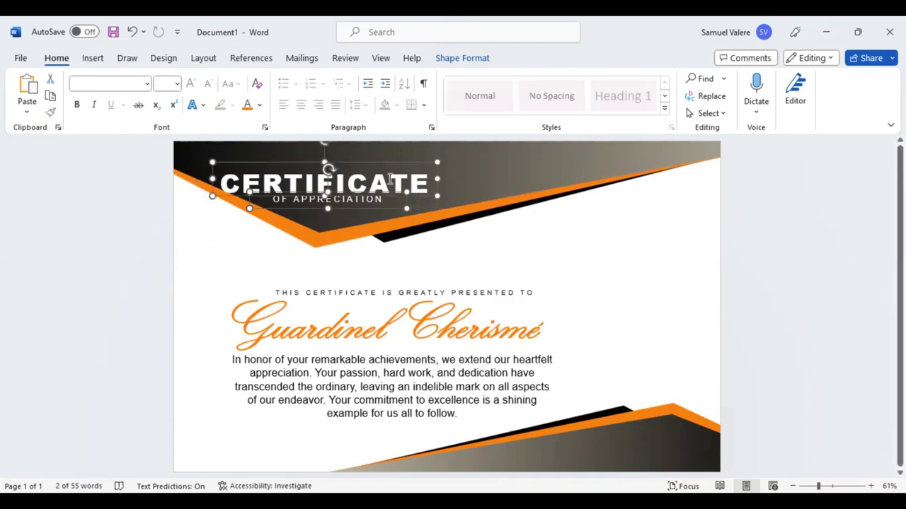
{"action": "left_click_drag", "start_coordinate": [387, 160], "coordinate": [387, 151]}
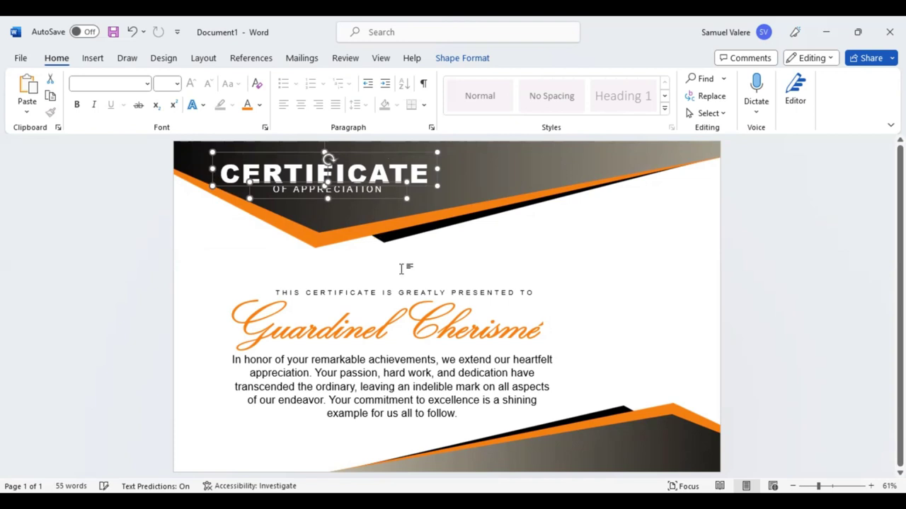
Raise the presented-to line toward the title and the orange script name beneath it
{"action": "left_click", "coordinate": [402, 293]}
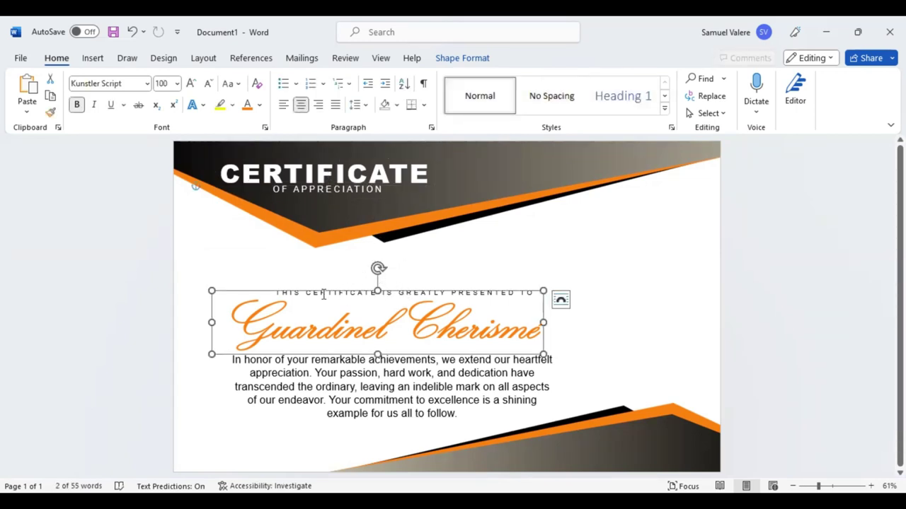
{"action": "left_click", "coordinate": [322, 294]}
{"action": "left_click", "coordinate": [481, 269]}
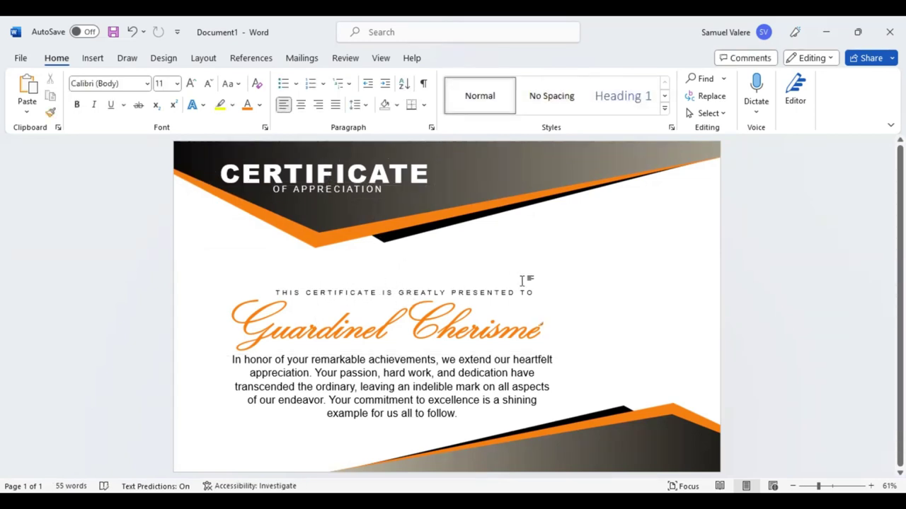
{"action": "left_click_drag", "start_coordinate": [526, 290], "coordinate": [515, 272]}
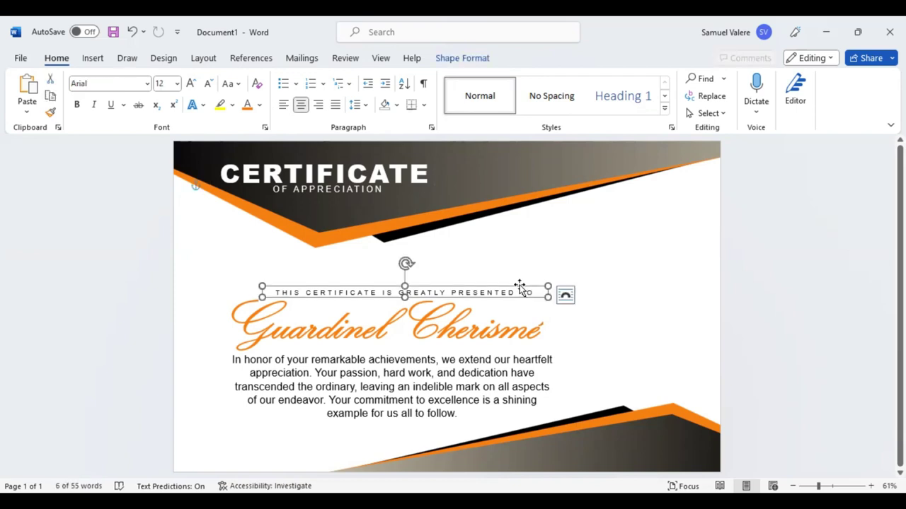
{"action": "left_click_drag", "start_coordinate": [509, 269], "coordinate": [514, 265]}
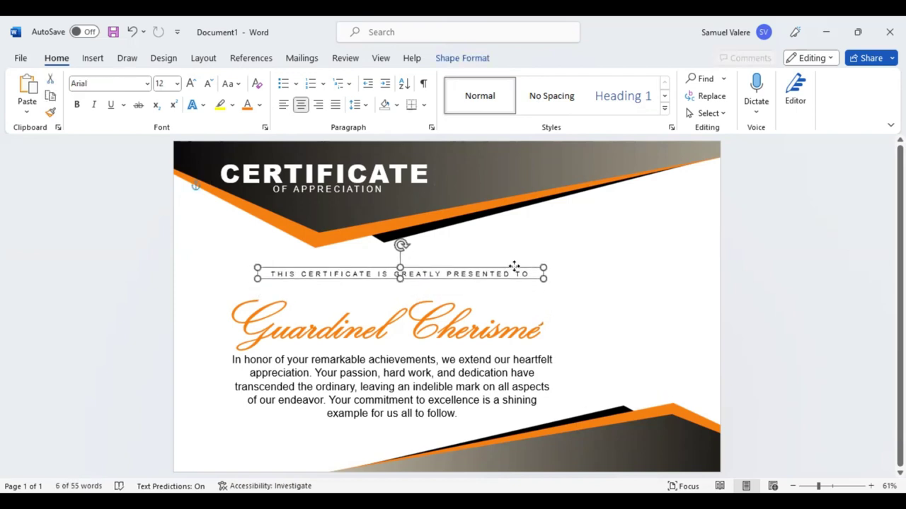
{"action": "left_click", "coordinate": [456, 296]}
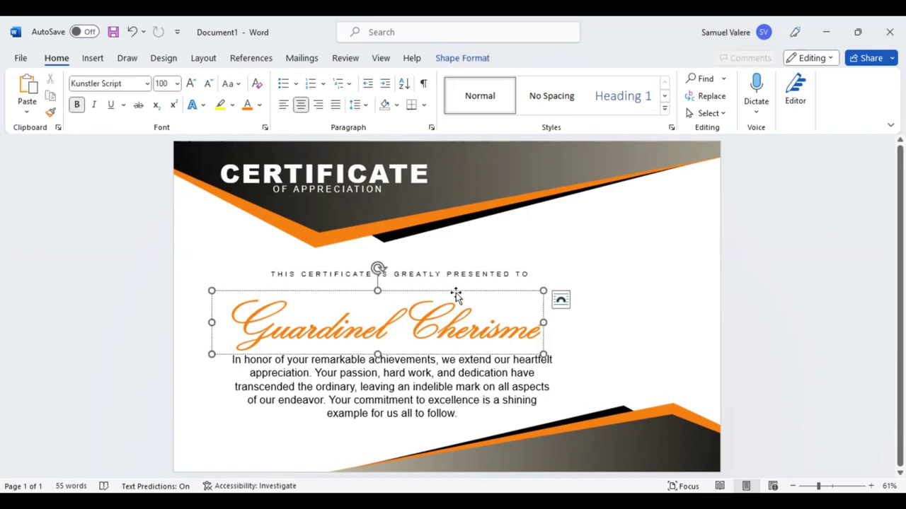
{"action": "left_click_drag", "start_coordinate": [456, 296], "coordinate": [456, 284]}
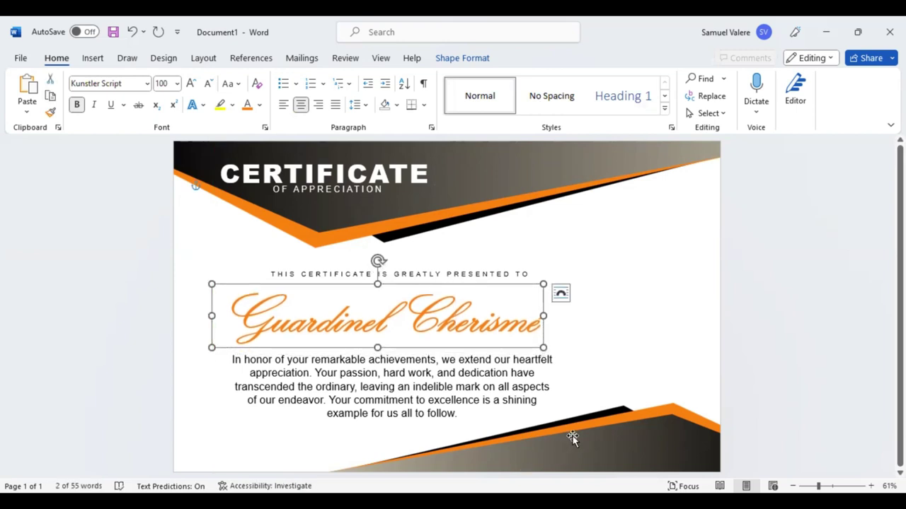
Reposition the bottom band and shift the paragraph box slightly left and up
{"action": "left_click", "coordinate": [577, 397]}
{"action": "left_click_drag", "start_coordinate": [575, 399], "coordinate": [575, 411]}
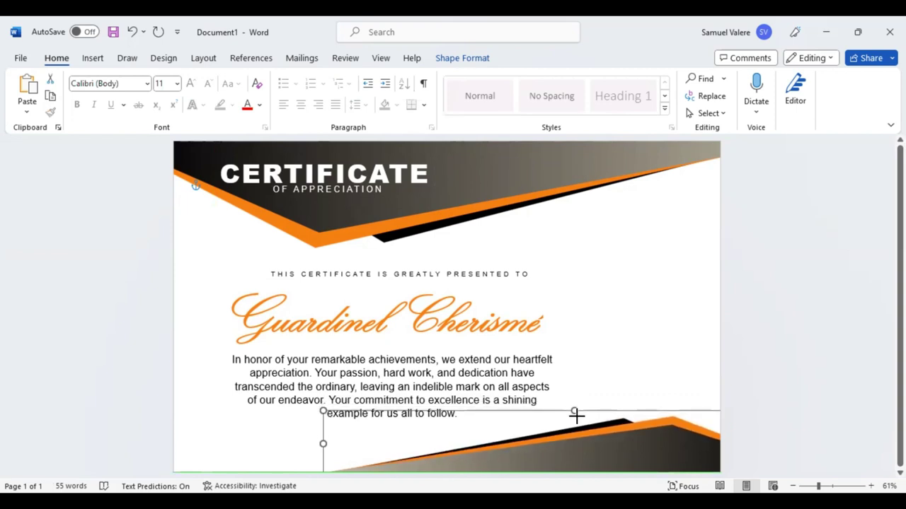
{"action": "left_click_drag", "start_coordinate": [575, 414], "coordinate": [580, 388]}
{"action": "left_click", "coordinate": [472, 391]}
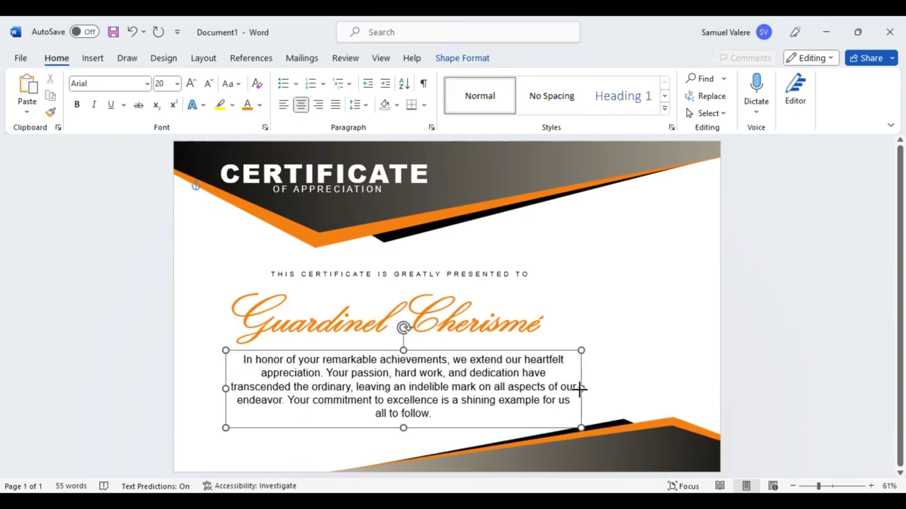
{"action": "left_click", "coordinate": [432, 428]}
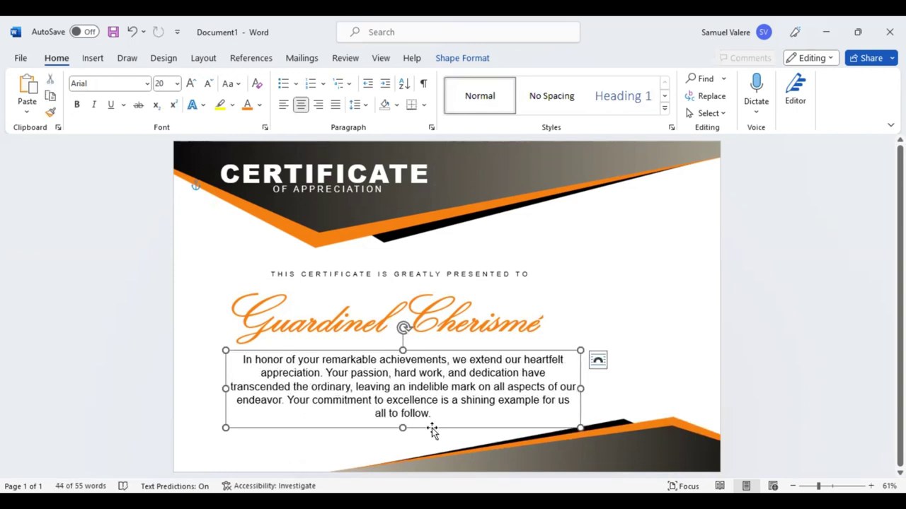
{"action": "left_click_drag", "start_coordinate": [432, 430], "coordinate": [420, 422]}
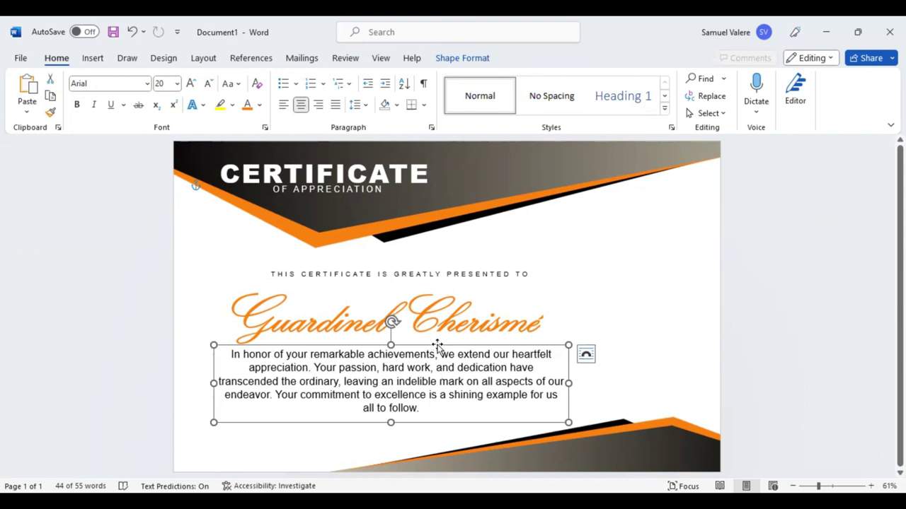
Shrink the bottom band by narrowing its left side and lowering its top edge
{"action": "left_click", "coordinate": [457, 467]}
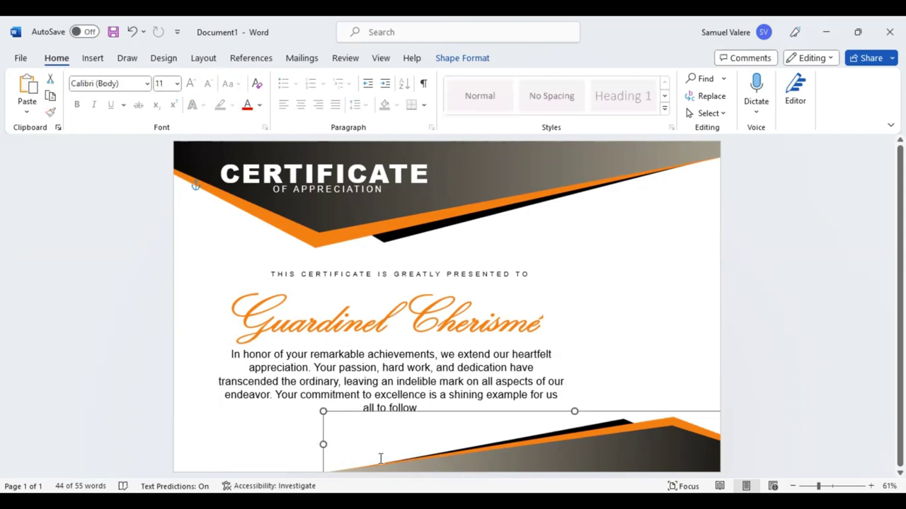
{"action": "left_click_drag", "start_coordinate": [339, 444], "coordinate": [380, 445]}
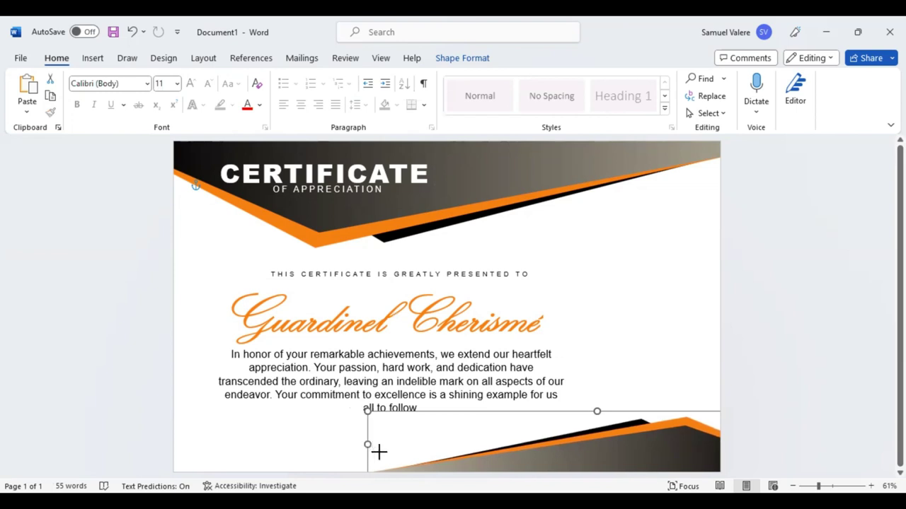
{"action": "left_click_drag", "start_coordinate": [600, 413], "coordinate": [600, 423]}
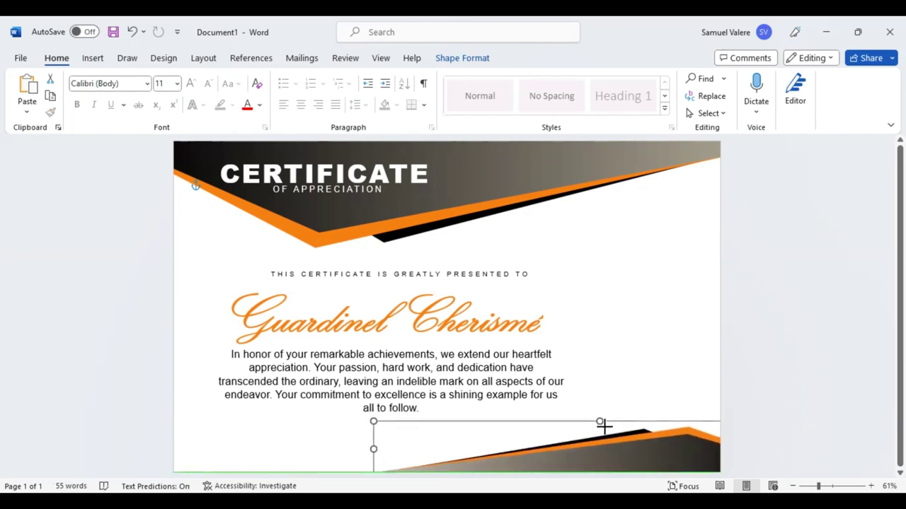
Draw a small text box with the word Signature at the bottom-left
{"action": "left_click", "coordinate": [92, 58]}
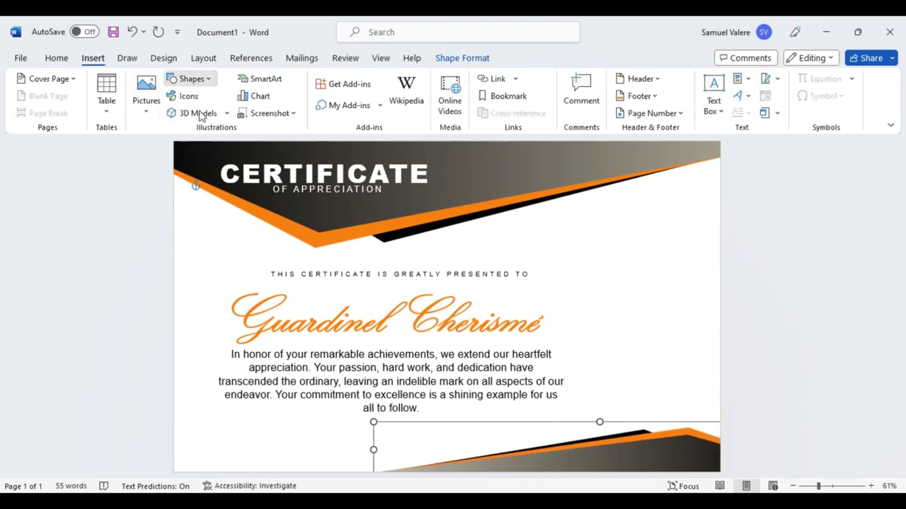
{"action": "left_click", "coordinate": [189, 78]}
{"action": "left_click", "coordinate": [175, 115]}
{"action": "left_click_drag", "start_coordinate": [190, 448], "coordinate": [257, 456]}
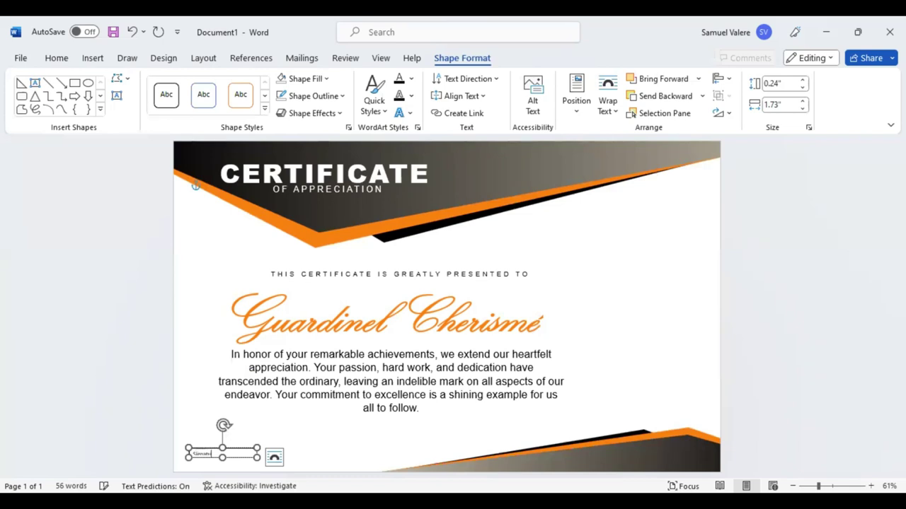
{"action": "left_click", "coordinate": [224, 460]}
{"action": "left_click_drag", "start_coordinate": [224, 461], "coordinate": [223, 461]}
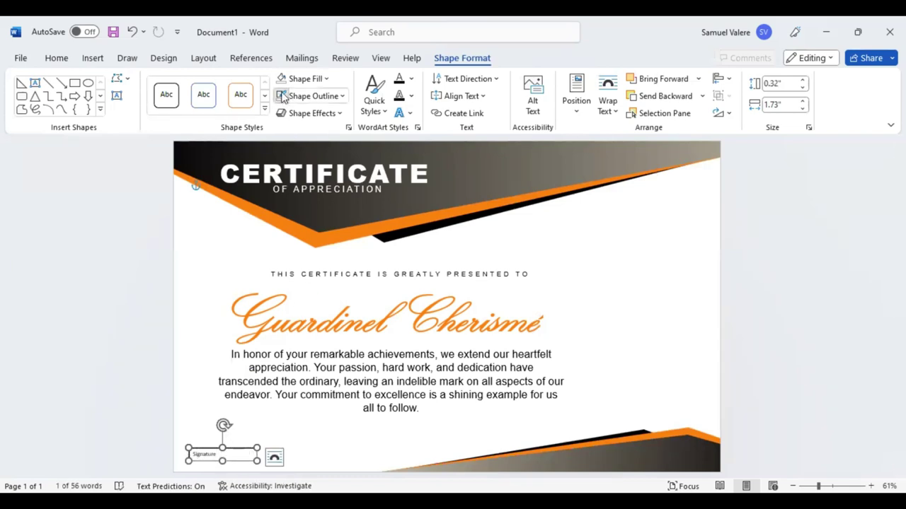
Make the label uppercase SIGNATURE in Arial
{"action": "left_click", "coordinate": [56, 59]}
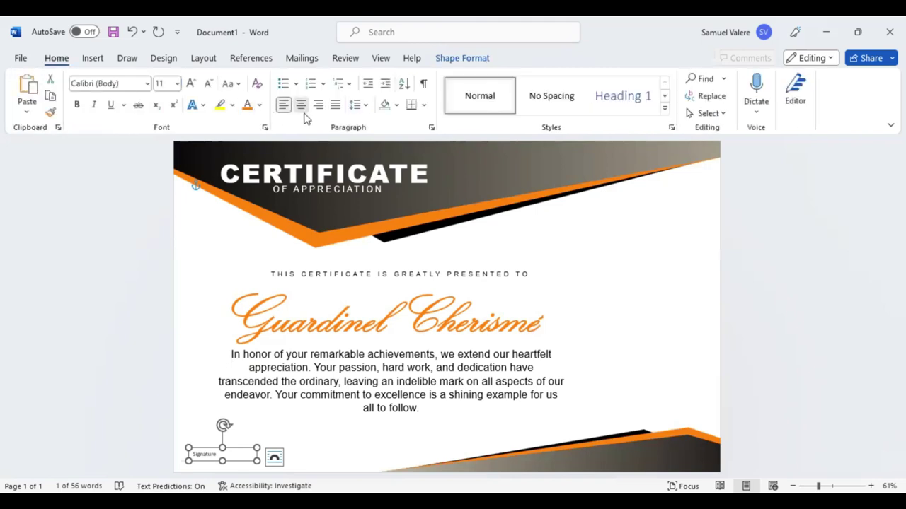
{"action": "double_click", "coordinate": [223, 454]}
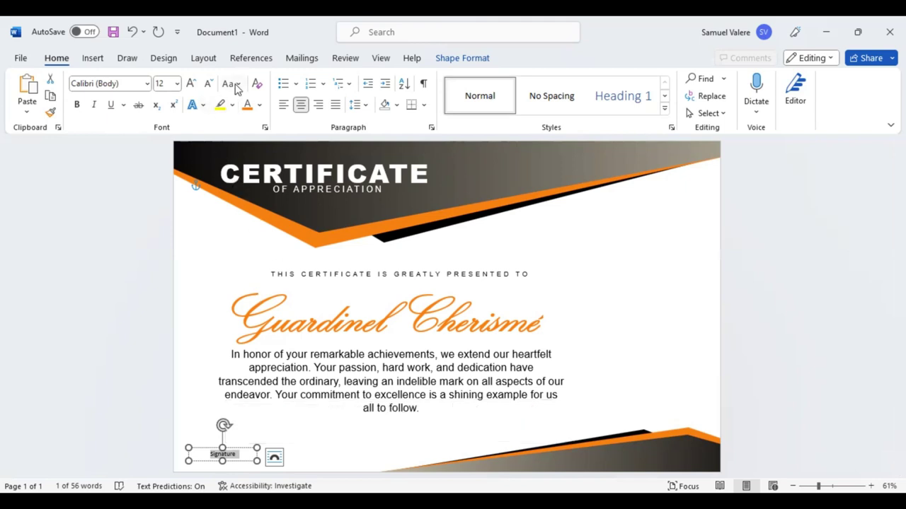
{"action": "left_click", "coordinate": [259, 140]}
{"action": "left_click", "coordinate": [120, 84]}
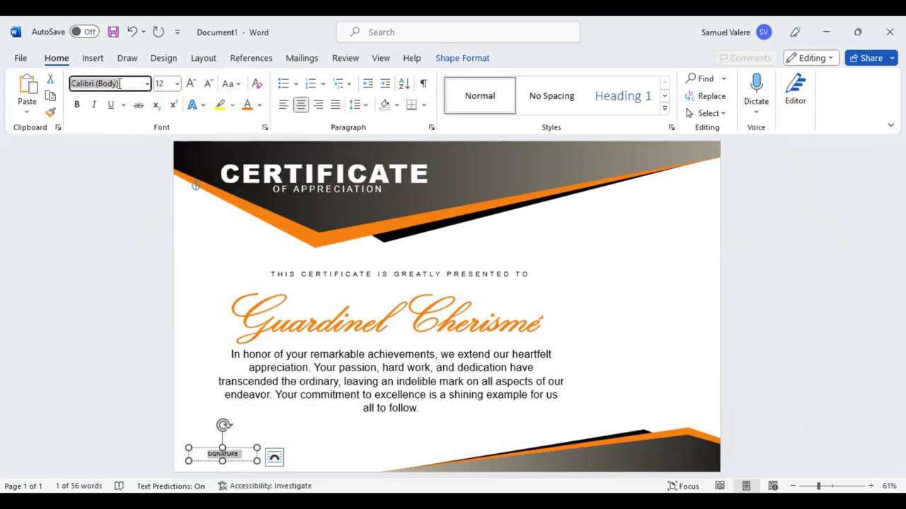
{"action": "type", "text": "Arial"}
{"action": "key", "text": "Return"}
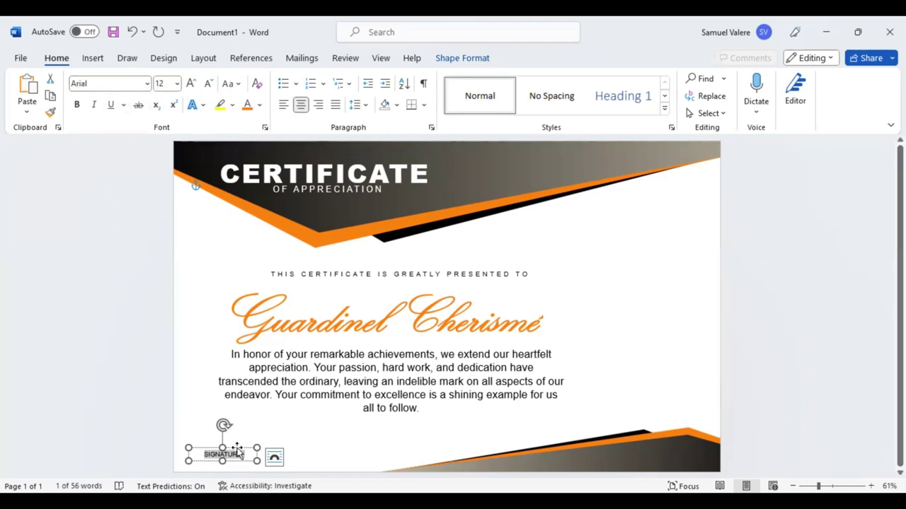
Move the SIGNATURE box into the bottom-left corner and paste a duplicate over it
{"action": "left_click_drag", "start_coordinate": [238, 450], "coordinate": [233, 454]}
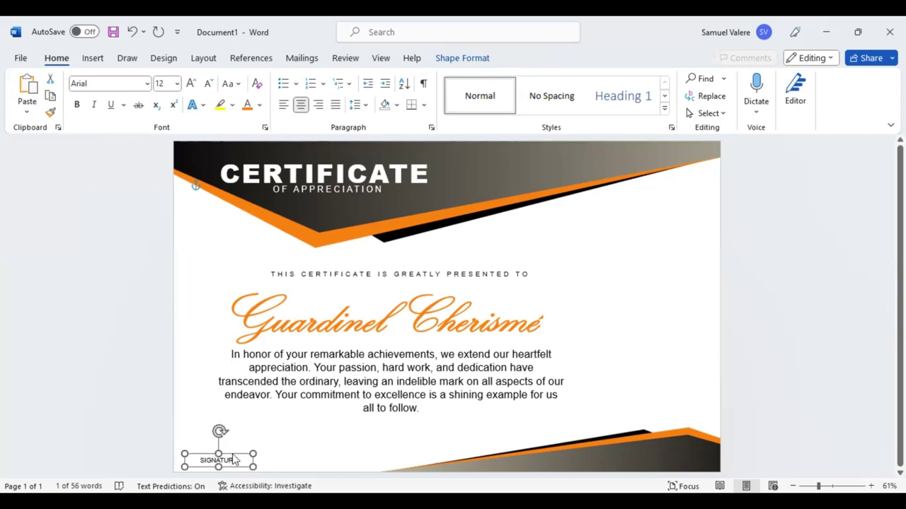
{"action": "key", "text": "ctrl+c"}
{"action": "key", "text": "ctrl+v"}
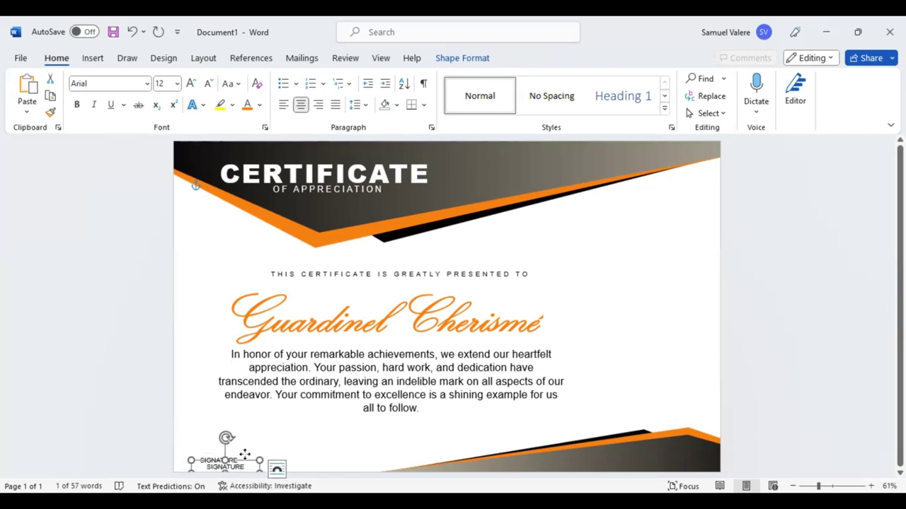
{"action": "key", "text": "Up"}
{"action": "key", "text": "Left"}
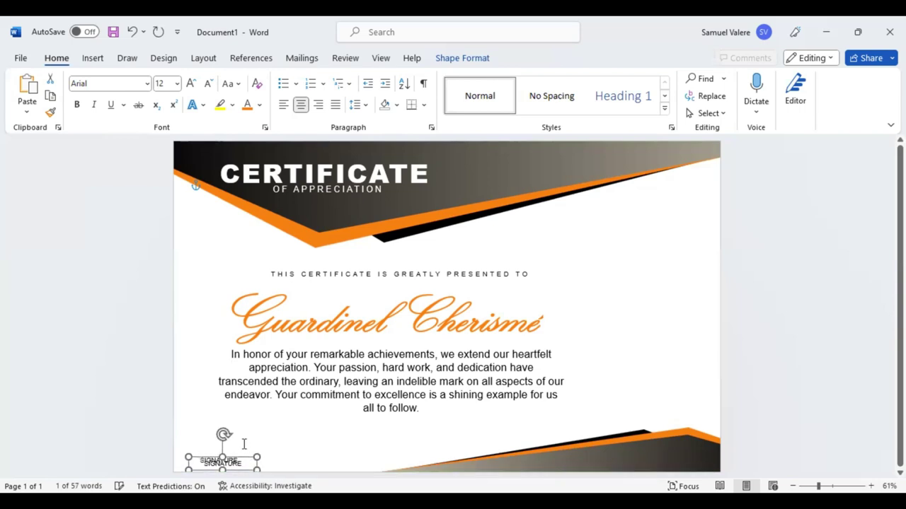
{"action": "key", "text": "Up"}
{"action": "key", "text": "Up"}
{"action": "key", "text": "Up"}
{"action": "key", "text": "alt+shift+F10"}
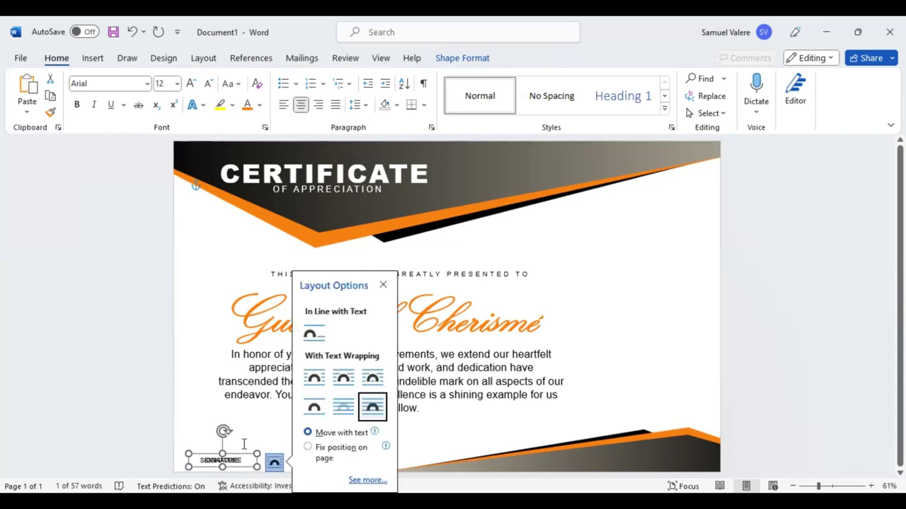
Slide the duplicate SIGNATURE box off the original to the right
{"action": "left_click", "coordinate": [384, 286]}
{"action": "key", "text": "Left"}
{"action": "key", "text": "Left"}
{"action": "key", "text": "Left"}
{"action": "key", "text": "Left"}
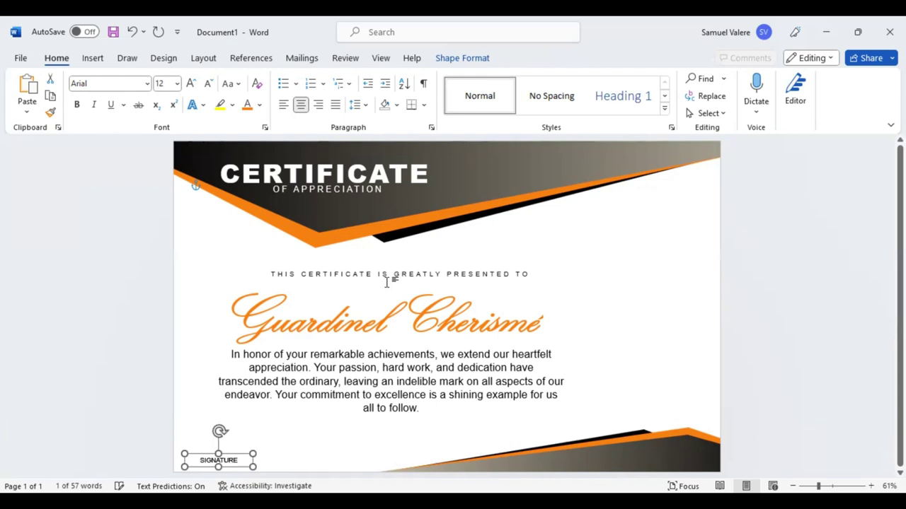
{"action": "key", "text": "Right"}
{"action": "key", "text": "Right"}
{"action": "key", "text": "Right"}
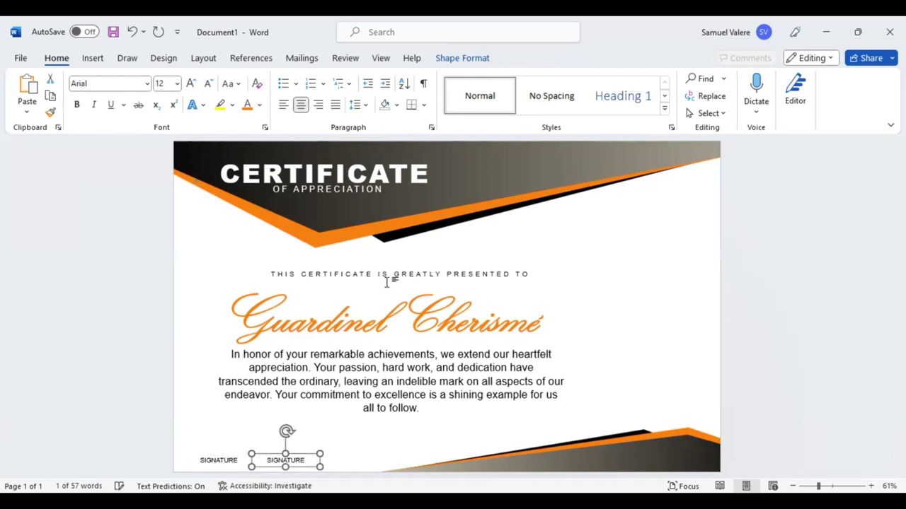
{"action": "key", "text": "Right"}
{"action": "key", "text": "Right"}
{"action": "key", "text": "Right"}
{"action": "key", "text": "Right"}
{"action": "key", "text": "Right"}
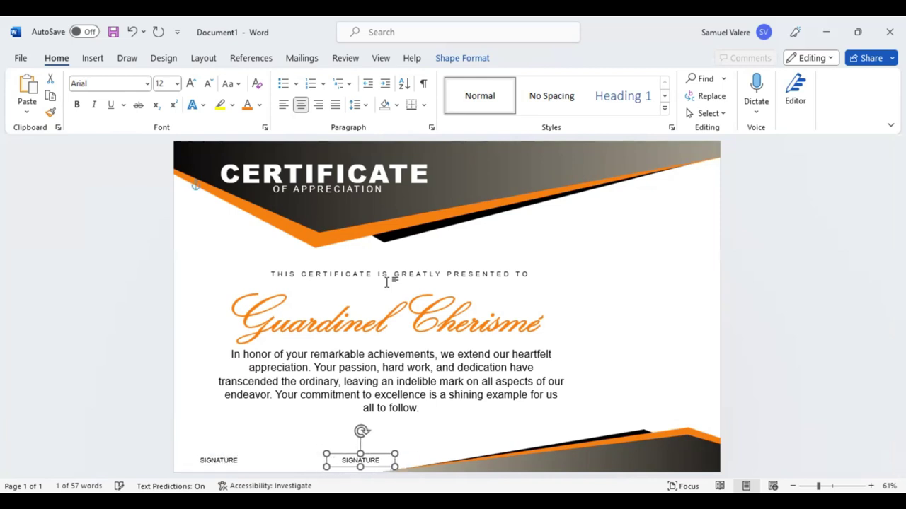
{"action": "key", "text": "Right"}
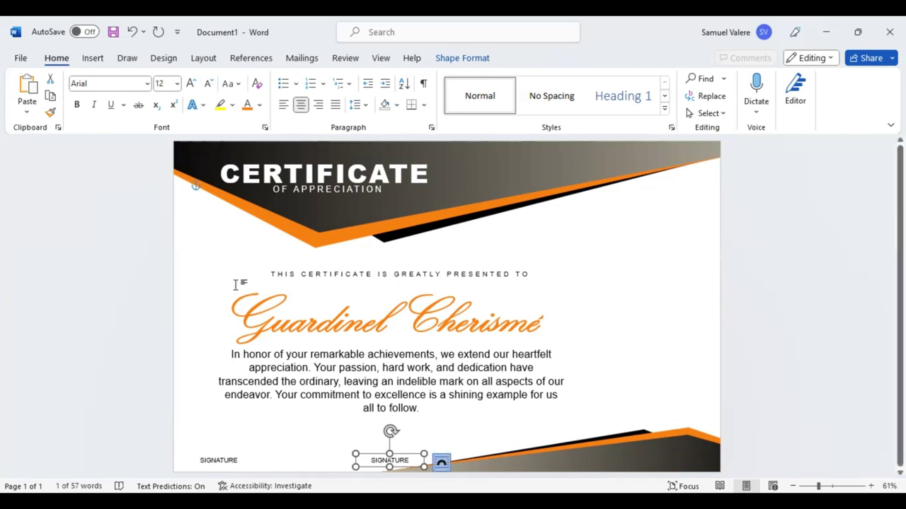
Raise both SIGNATURE labels slightly, then move the right one further right
{"action": "left_click", "coordinate": [216, 459], "text": "shift"}
{"action": "key", "text": "ctrl+Up"}
{"action": "key", "text": "ctrl+Up"}
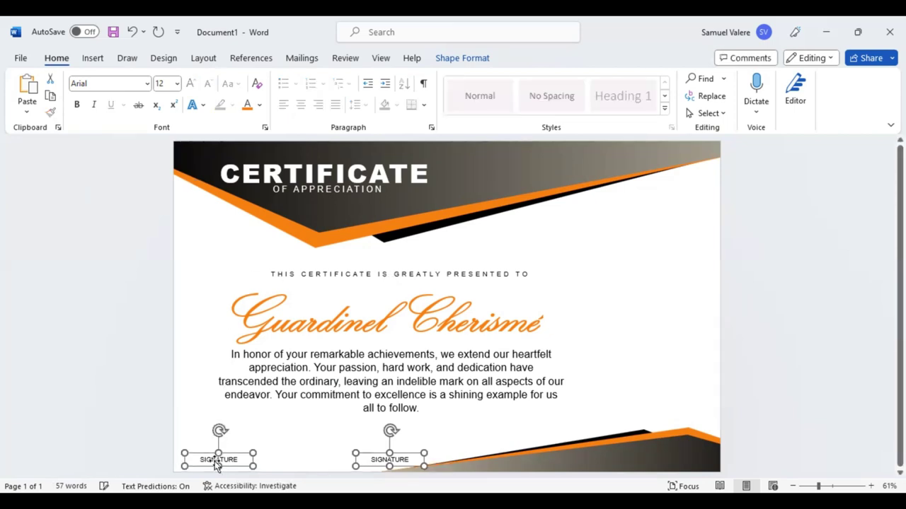
{"action": "key", "text": "ctrl+Up"}
{"action": "key", "text": "ctrl+Up"}
{"action": "key", "text": "ctrl+Up"}
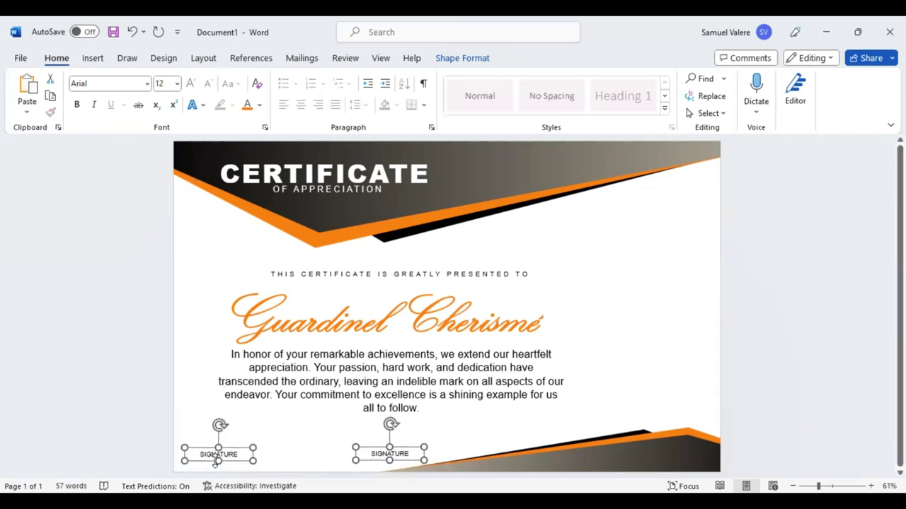
{"action": "left_click", "coordinate": [330, 459]}
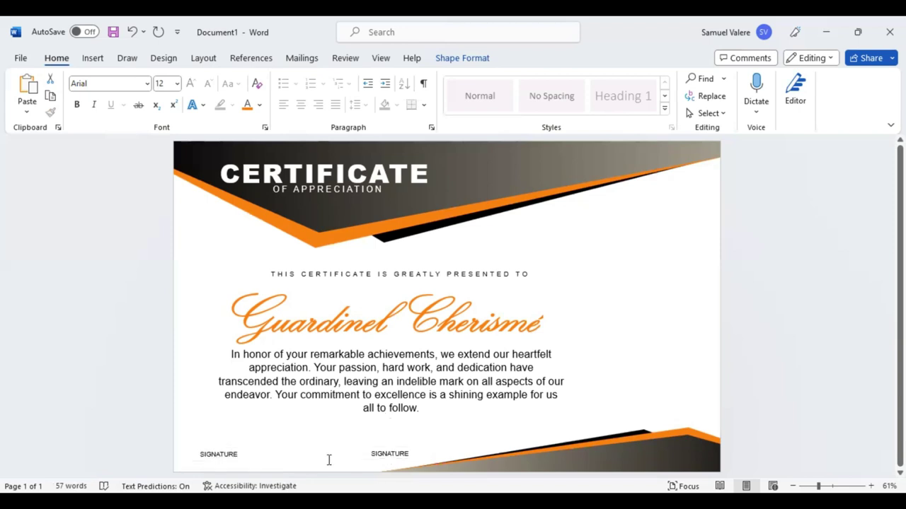
{"action": "left_click", "coordinate": [386, 453]}
{"action": "double_click", "coordinate": [396, 453]}
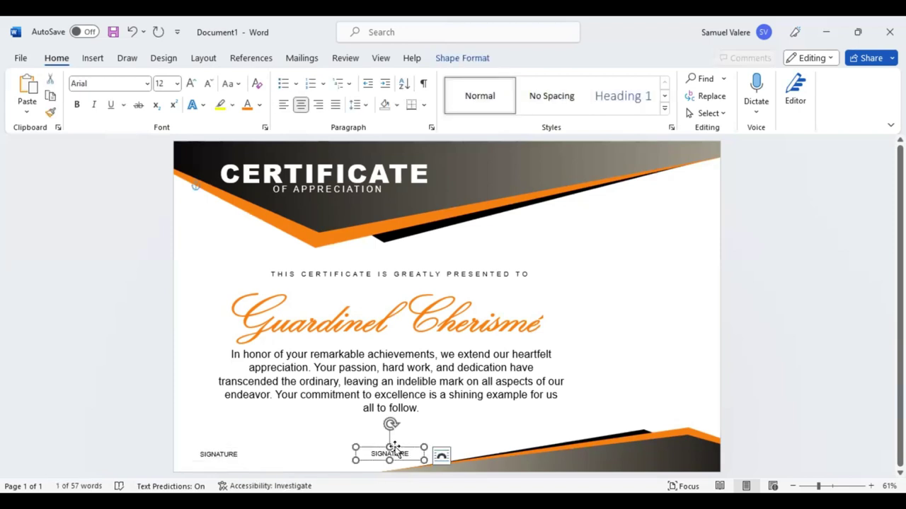
{"action": "left_click_drag", "start_coordinate": [397, 453], "coordinate": [447, 453]}
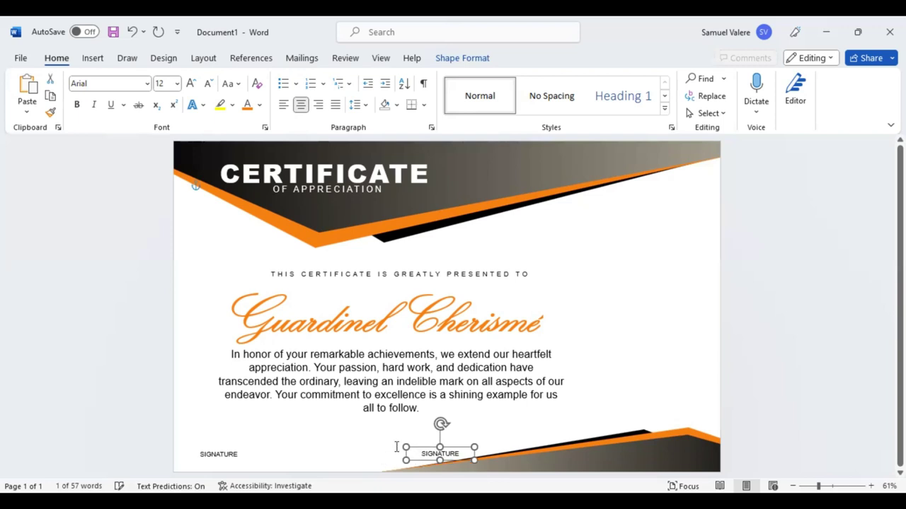
{"action": "key", "text": "Right"}
{"action": "key", "text": "Right"}
{"action": "key", "text": "Right"}
{"action": "key", "text": "Right"}
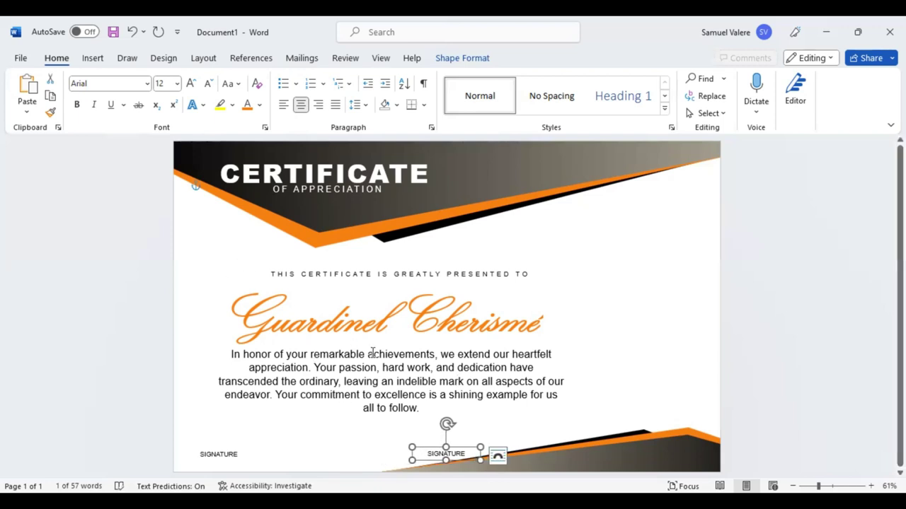
Shorten the appreciation paragraph box from the bottom
{"action": "triple_click", "coordinate": [369, 358]}
{"action": "left_click", "coordinate": [498, 309]}
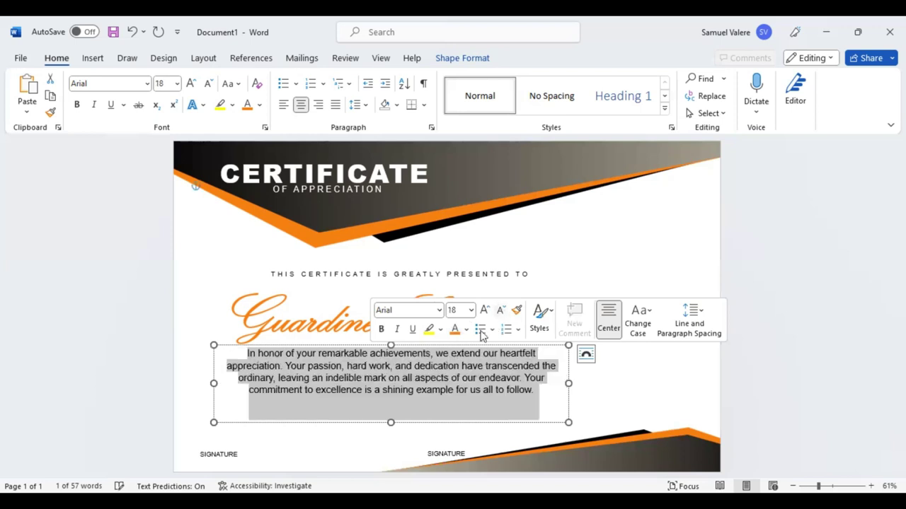
{"action": "left_click", "coordinate": [390, 416]}
{"action": "left_click_drag", "start_coordinate": [390, 414], "coordinate": [391, 404]}
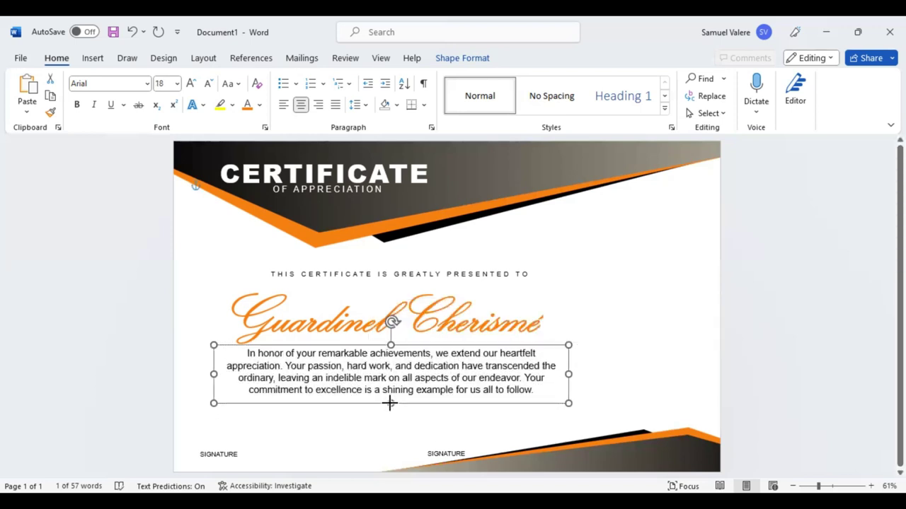
Draw a straight line above the left SIGNATURE label
{"action": "left_click", "coordinate": [93, 59]}
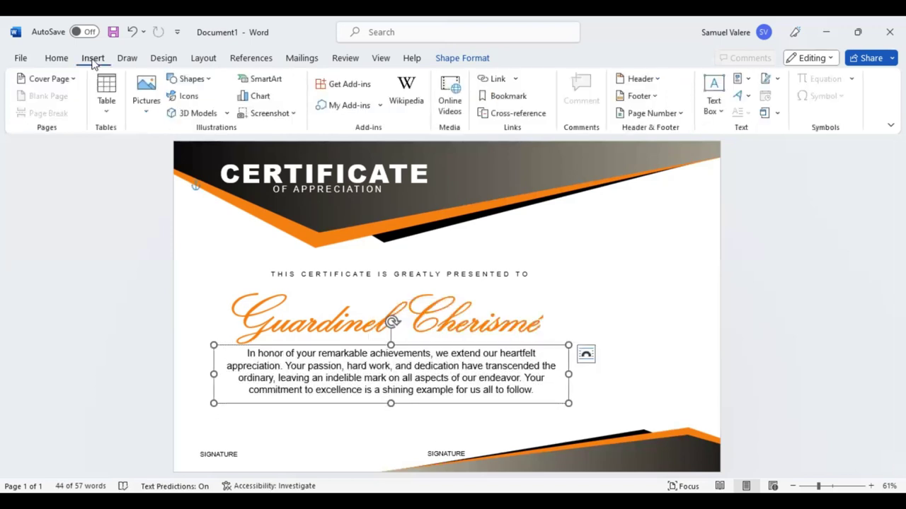
{"action": "left_click", "coordinate": [193, 80]}
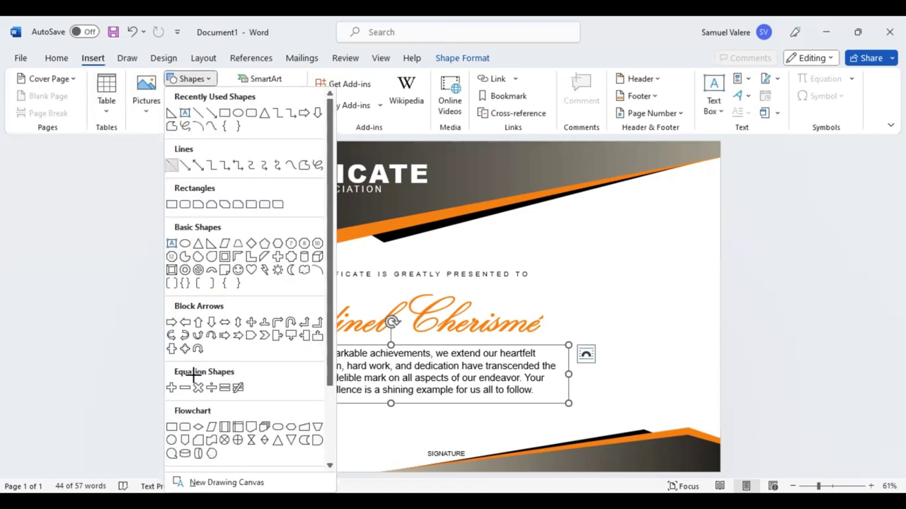
{"action": "left_click_drag", "start_coordinate": [189, 444], "coordinate": [268, 444]}
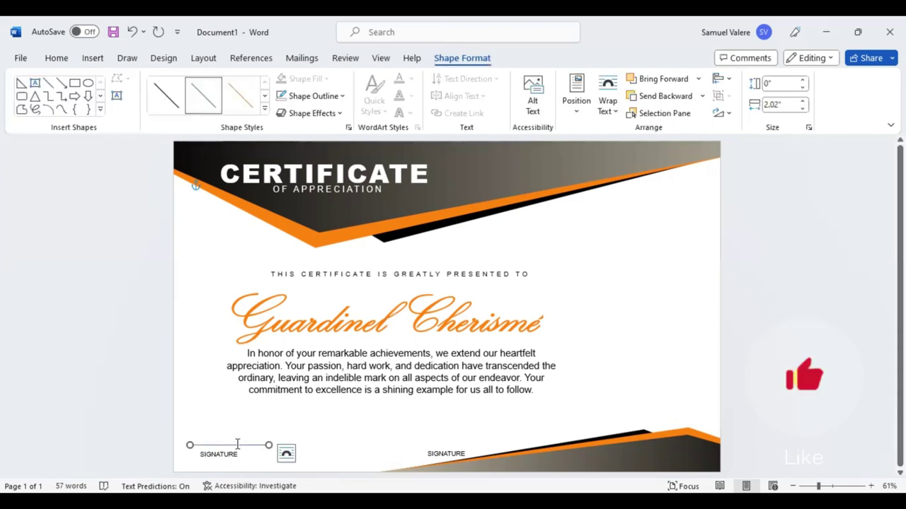
Colour the left signature line black and align it above its label
{"action": "left_click", "coordinate": [282, 424]}
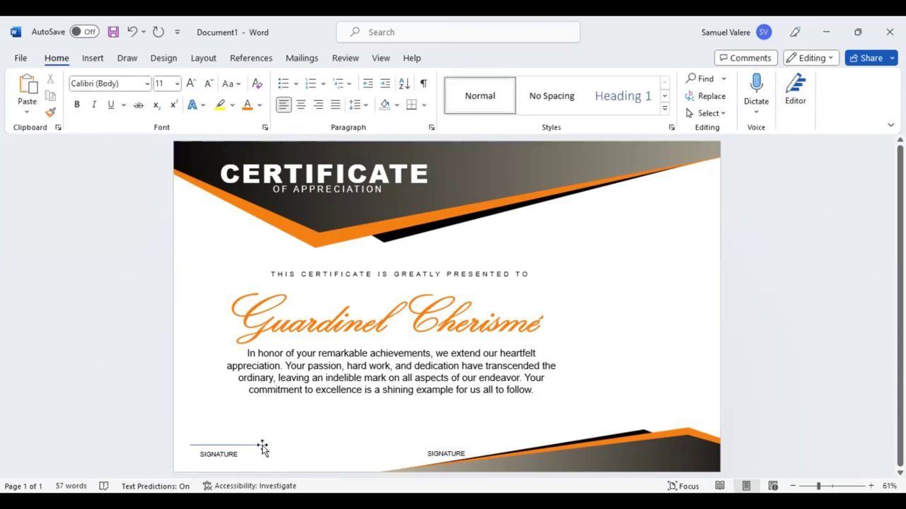
{"action": "left_click", "coordinate": [262, 447]}
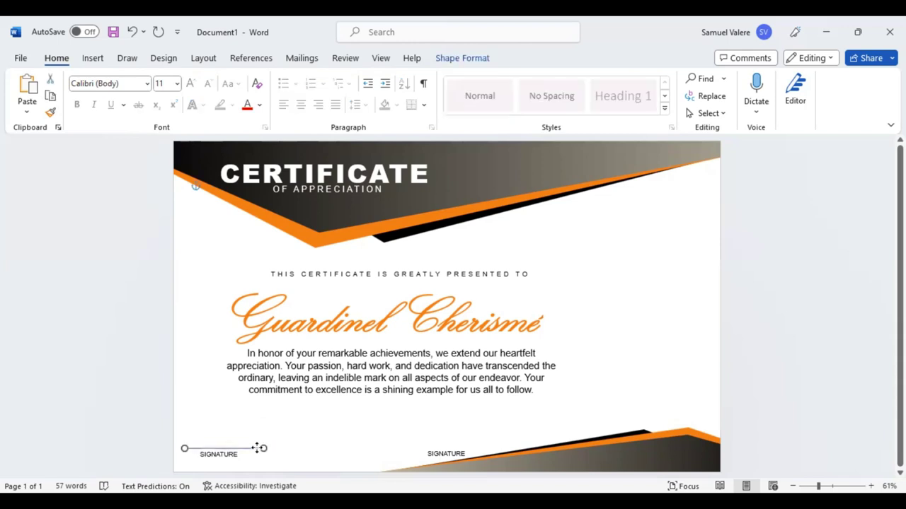
{"action": "left_click_drag", "start_coordinate": [256, 448], "coordinate": [253, 449]}
{"action": "left_click", "coordinate": [102, 59]}
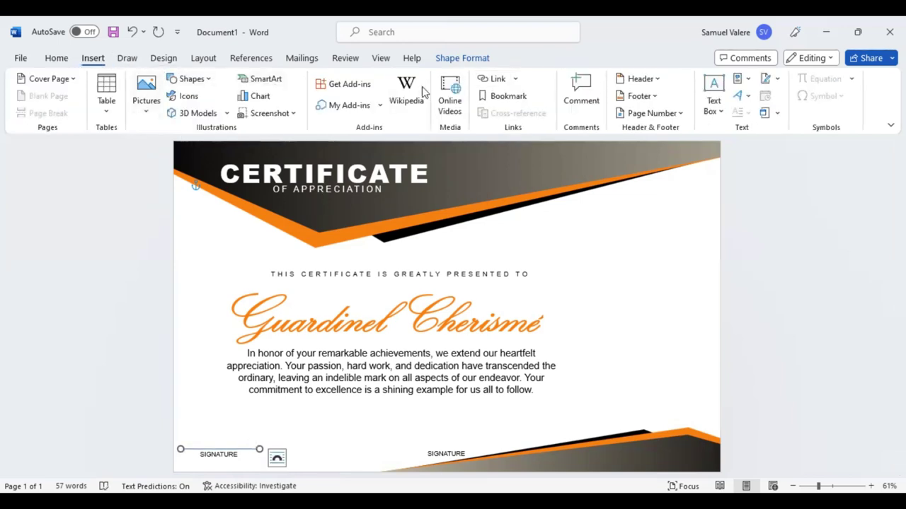
{"action": "left_click", "coordinate": [460, 59]}
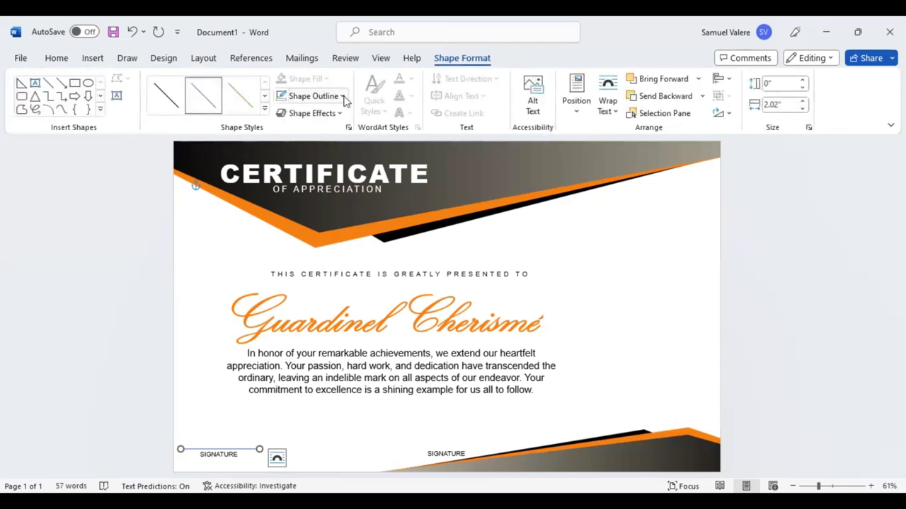
{"action": "left_click", "coordinate": [341, 96]}
{"action": "left_click", "coordinate": [291, 132]}
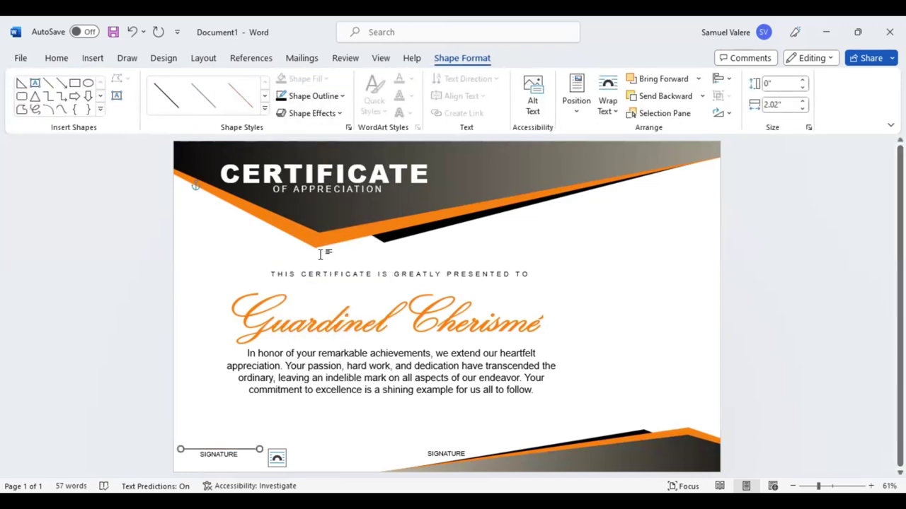
{"action": "key", "text": "Right"}
{"action": "key", "text": "Right"}
{"action": "key", "text": "Down"}
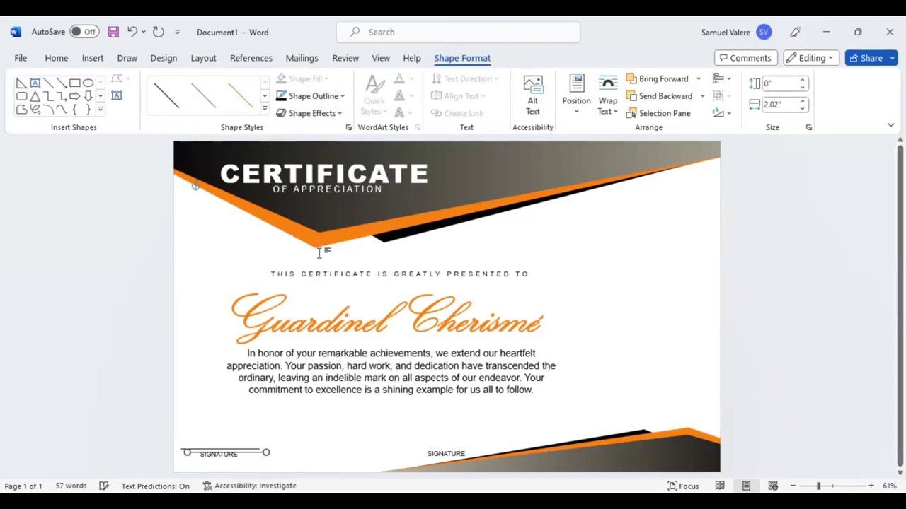
{"action": "key", "text": "Up"}
{"action": "key", "text": "Up"}
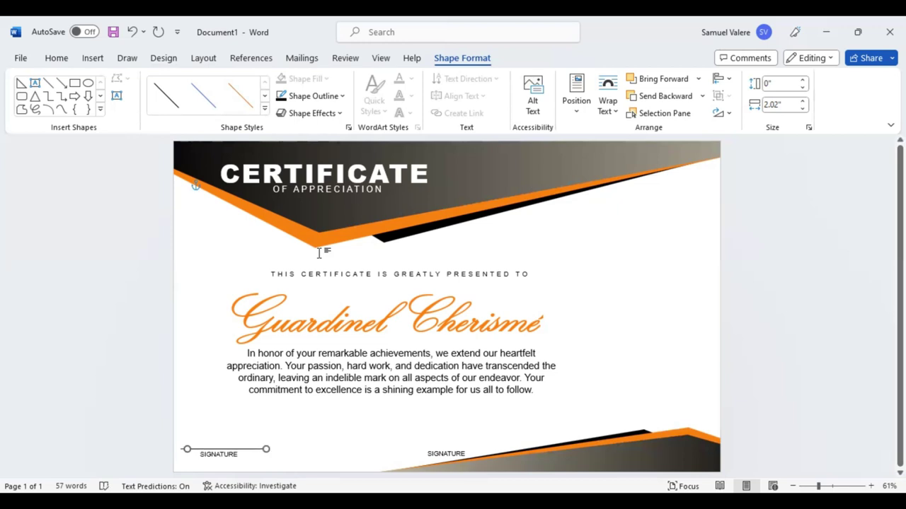
Duplicate the line and align the copy above the right SIGNATURE label
{"action": "key", "text": "ctrl+c"}
{"action": "key", "text": "ctrl+v"}
{"action": "key", "text": "Right"}
{"action": "key", "text": "Right"}
{"action": "key", "text": "Right"}
{"action": "key", "text": "Right"}
{"action": "key", "text": "Right"}
{"action": "key", "text": "Right"}
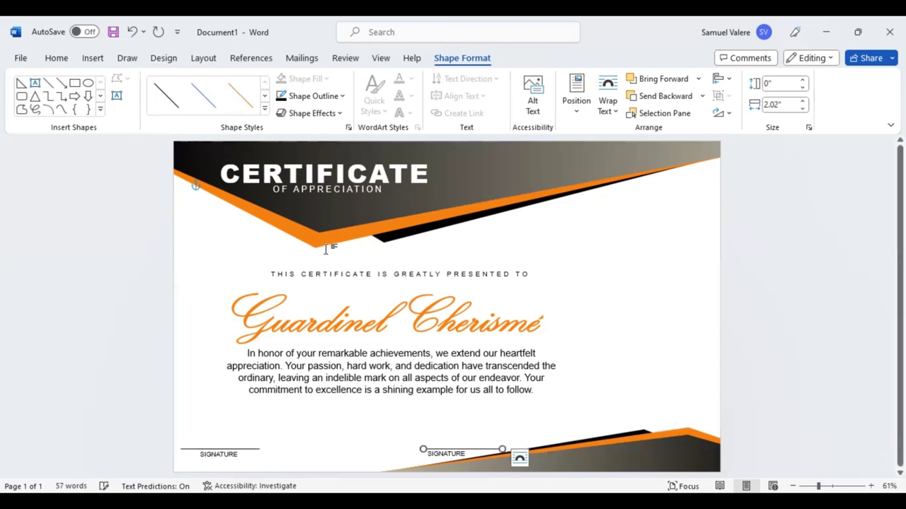
{"action": "key", "text": "Left"}
{"action": "key", "text": "Left"}
{"action": "key", "text": "Left"}
{"action": "key", "text": "Left"}
{"action": "key", "text": "Left"}
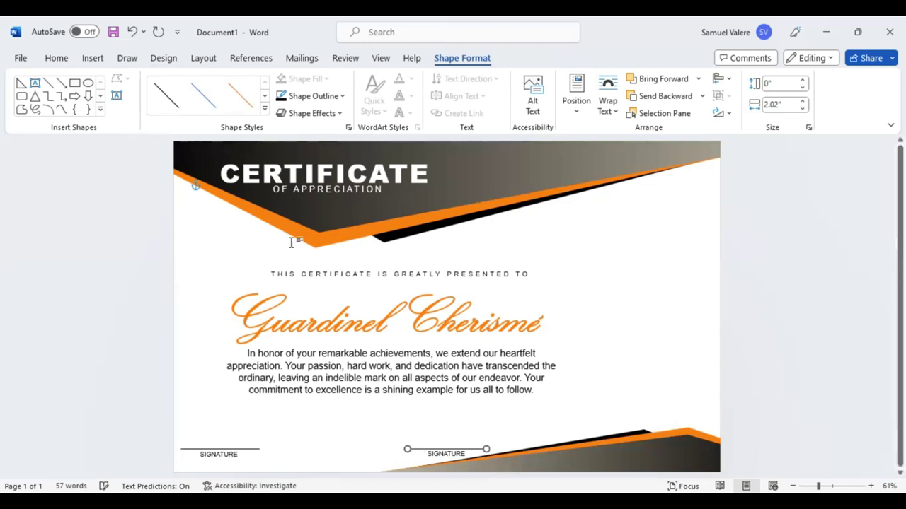
Narrow the paragraph box to 7.9" wide and extend its bottom to show the last line
{"action": "left_click", "coordinate": [230, 463]}
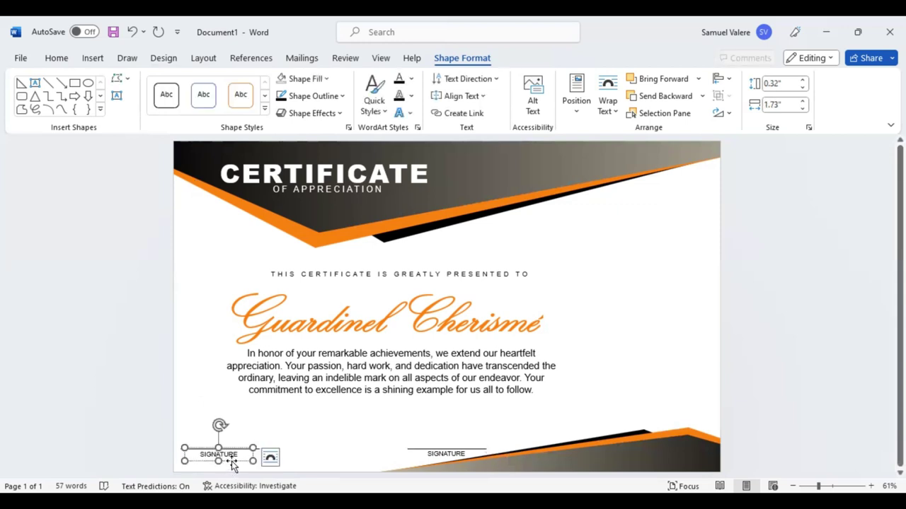
{"action": "left_click", "coordinate": [230, 461]}
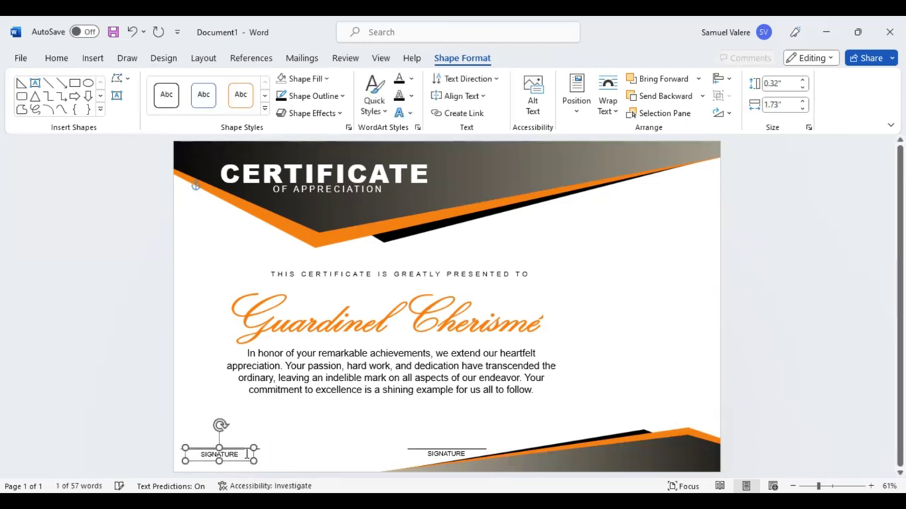
{"action": "left_click", "coordinate": [364, 375]}
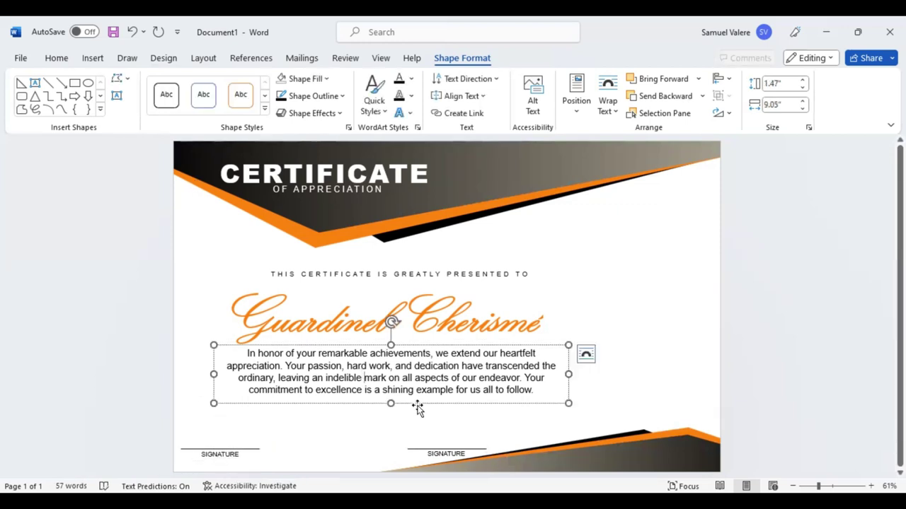
{"action": "left_click_drag", "start_coordinate": [568, 375], "coordinate": [523, 375]}
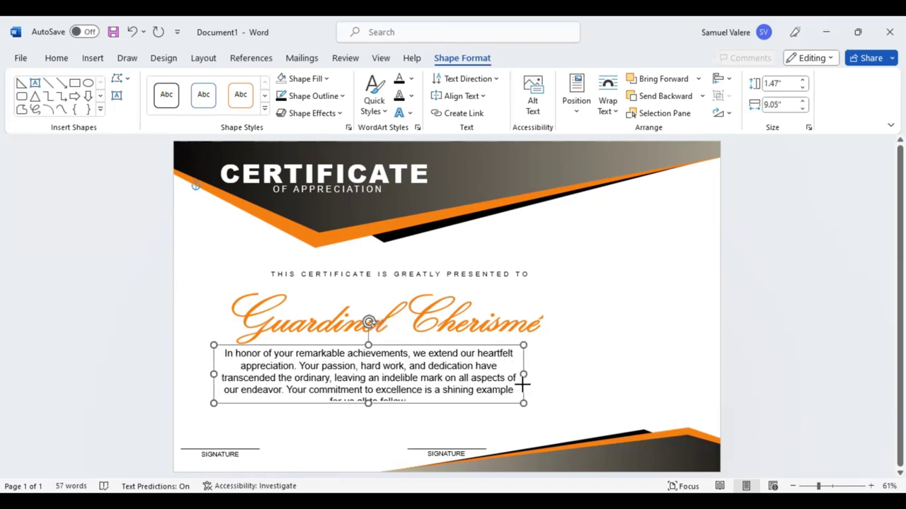
{"action": "left_click_drag", "start_coordinate": [366, 403], "coordinate": [366, 414]}
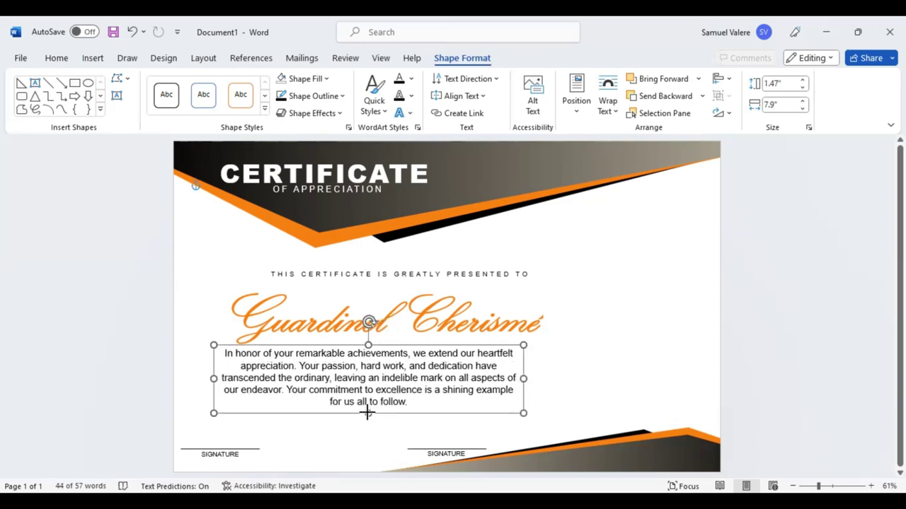
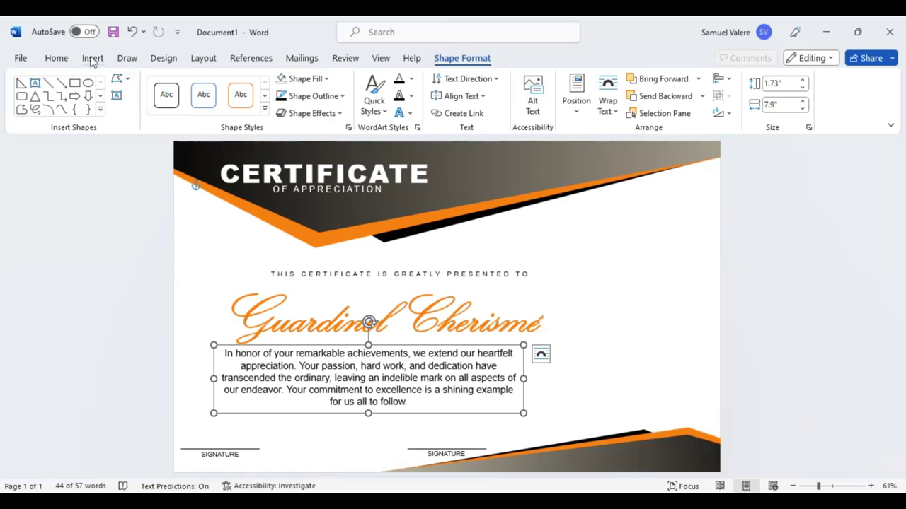
Draw a Pentagon block arrow at right, rotate it downward, and stretch it to about 1.53" by 5.19"
{"action": "left_click", "coordinate": [101, 112]}
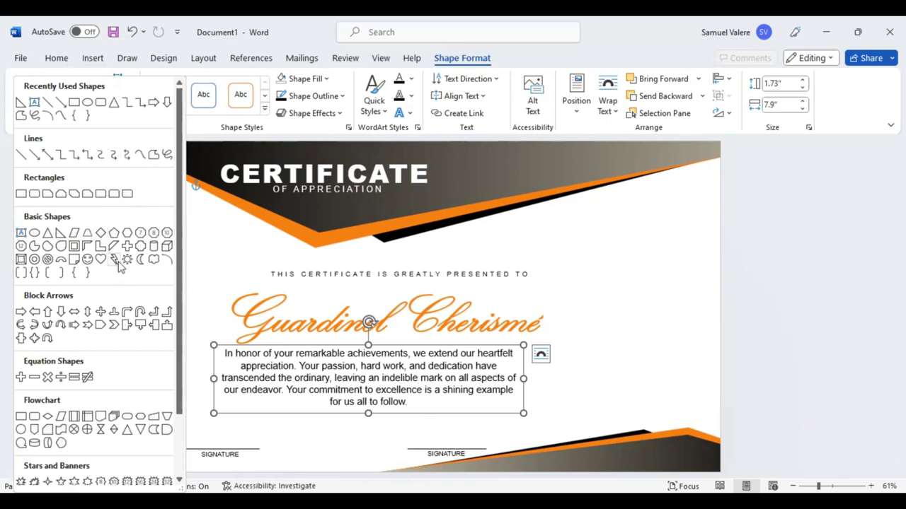
{"action": "left_click", "coordinate": [100, 328]}
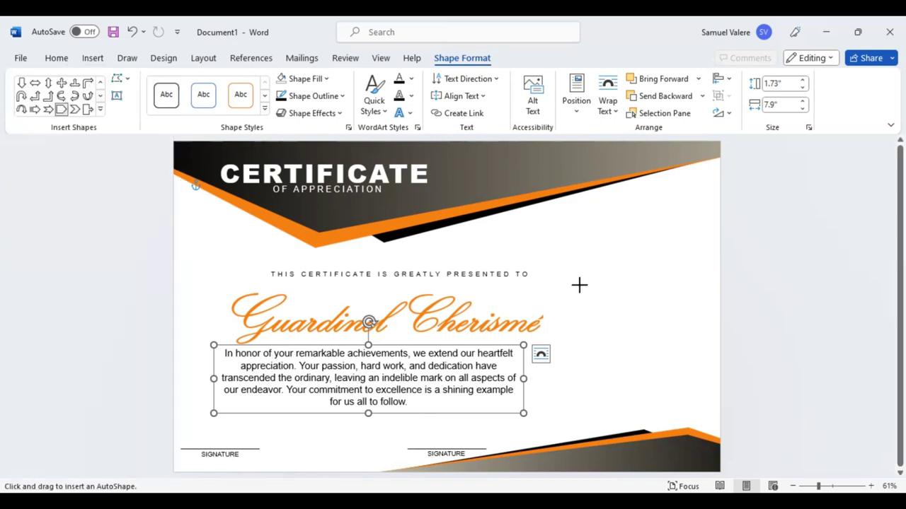
{"action": "mouse_move", "coordinate": [640, 239]}
{"action": "left_mouse_down"}
{"action": "mouse_move", "coordinate": [680, 336]}
{"action": "mouse_move", "coordinate": [709, 283]}
{"action": "left_mouse_up"}
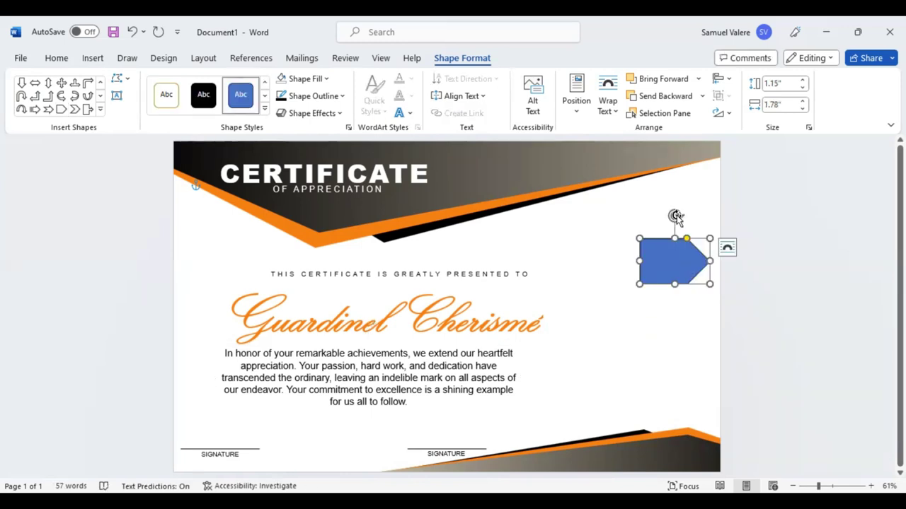
{"action": "mouse_move", "coordinate": [677, 216]}
{"action": "left_mouse_down"}
{"action": "mouse_move", "coordinate": [702, 284]}
{"action": "mouse_move", "coordinate": [628, 289]}
{"action": "left_mouse_up"}
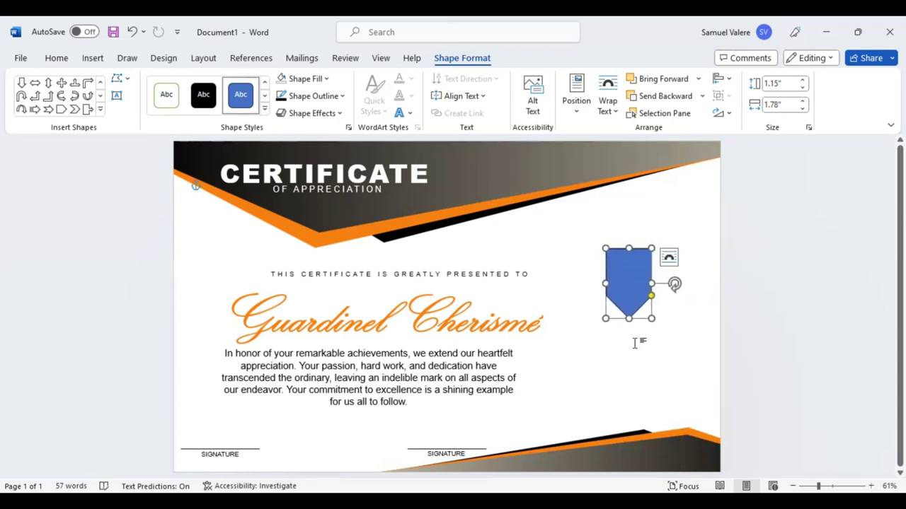
{"action": "left_click_drag", "start_coordinate": [629, 318], "coordinate": [628, 375]}
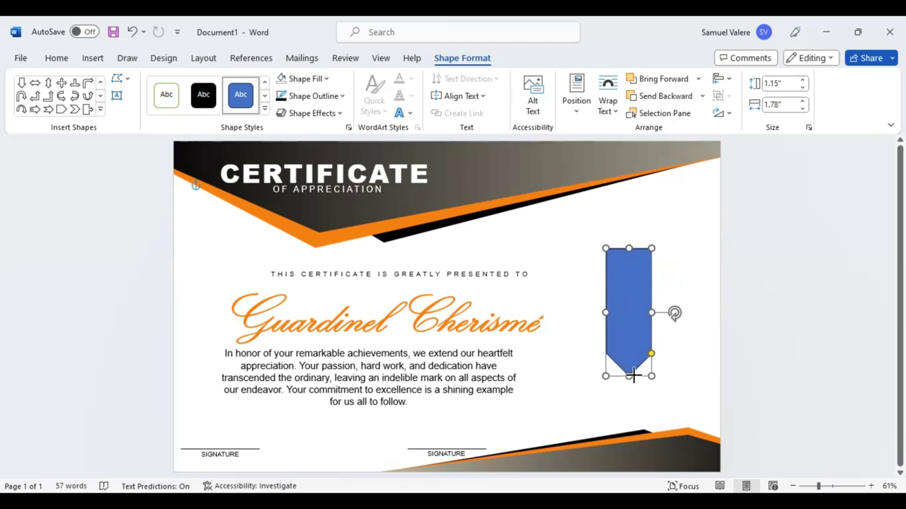
{"action": "left_click_drag", "start_coordinate": [605, 313], "coordinate": [590, 313]}
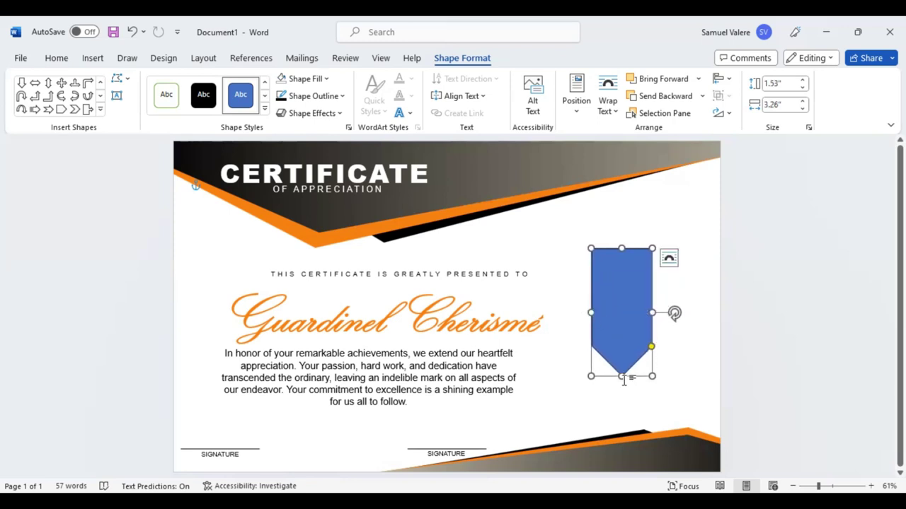
{"action": "left_click_drag", "start_coordinate": [618, 376], "coordinate": [622, 402]}
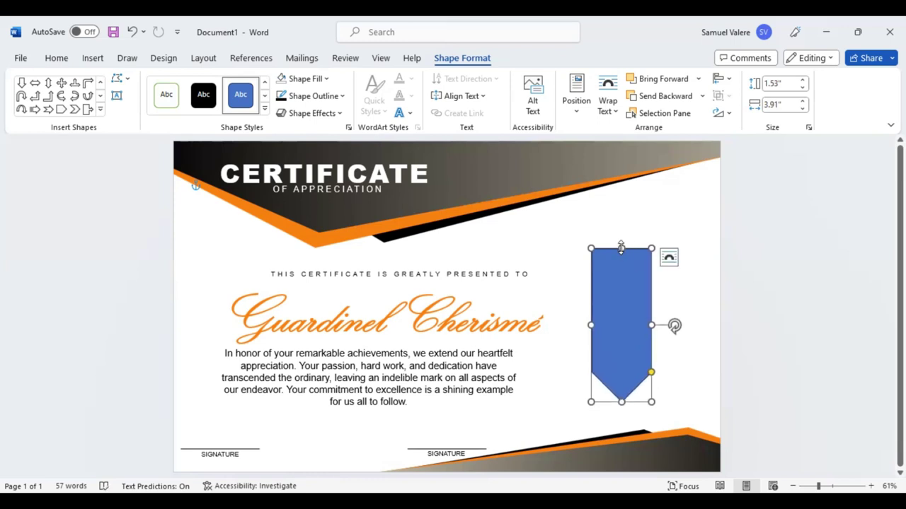
{"action": "left_click_drag", "start_coordinate": [620, 248], "coordinate": [621, 198]}
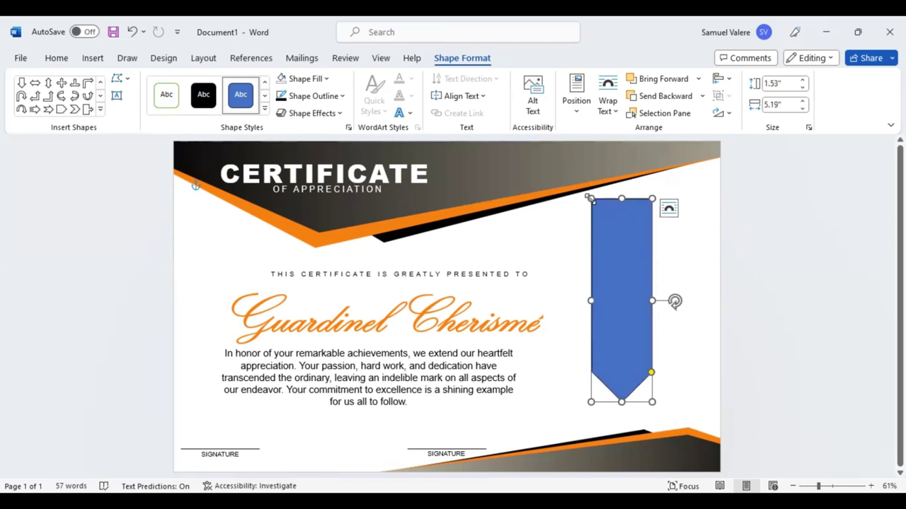
Edit the banner's points, dragging the top-left vertex down so the top edge slants
{"action": "right_click", "coordinate": [601, 201]}
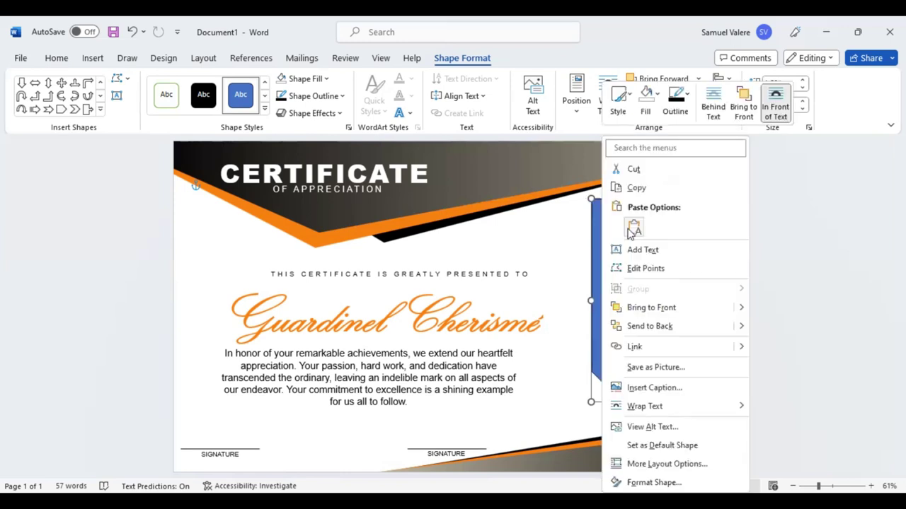
{"action": "left_click", "coordinate": [632, 271]}
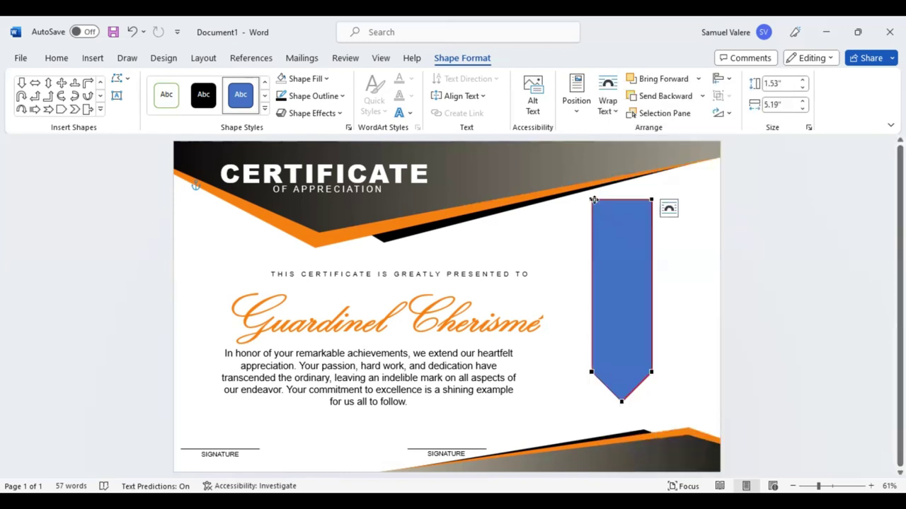
{"action": "left_click_drag", "start_coordinate": [592, 199], "coordinate": [590, 223]}
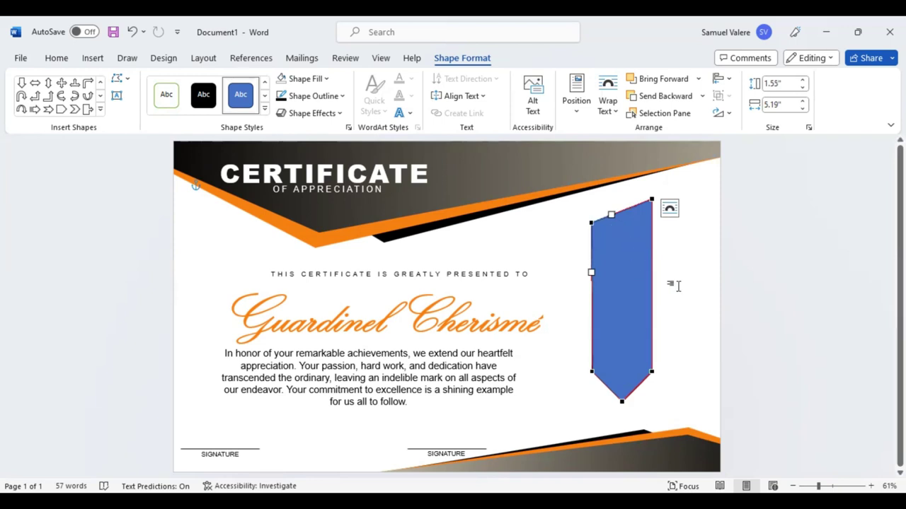
{"action": "left_click", "coordinate": [675, 285]}
{"action": "left_click", "coordinate": [590, 226]}
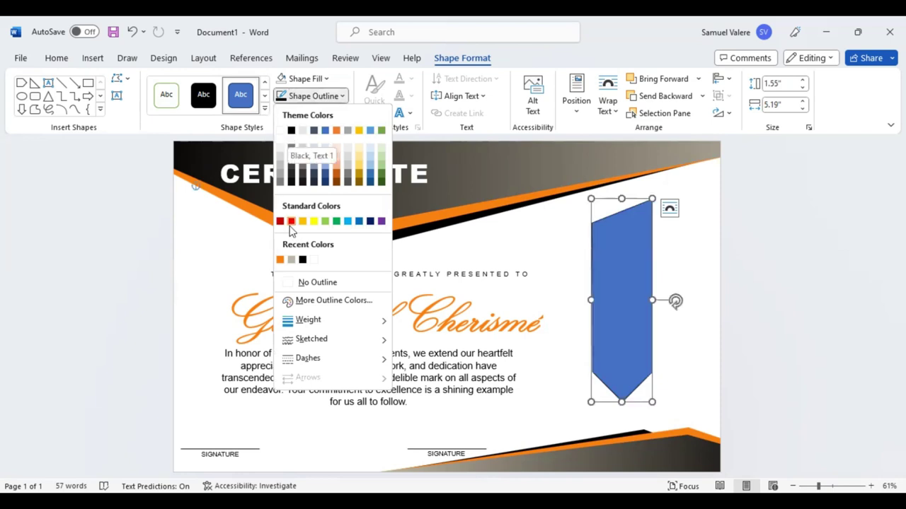
Remove the banner's outline, add an outer drop shadow, and resize it longer and narrower
{"action": "left_click", "coordinate": [305, 282]}
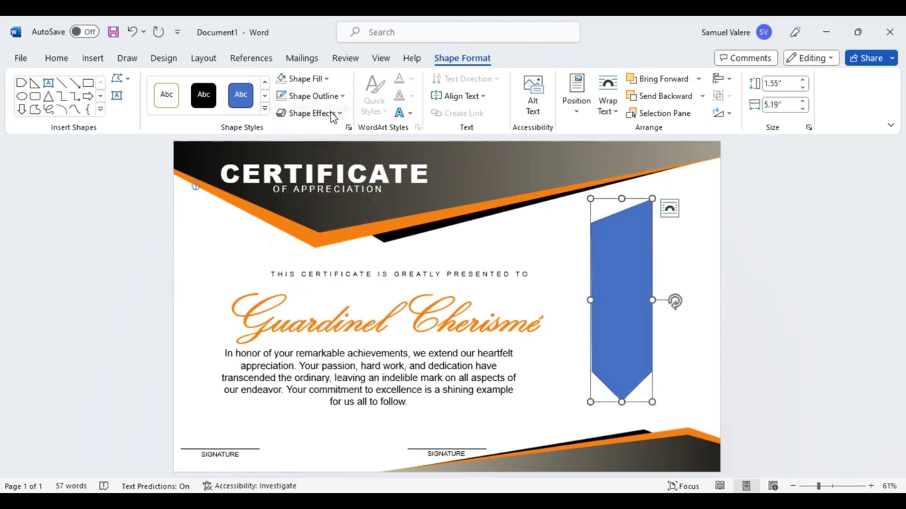
{"action": "left_click", "coordinate": [331, 115]}
{"action": "mouse_move", "coordinate": [363, 140]}
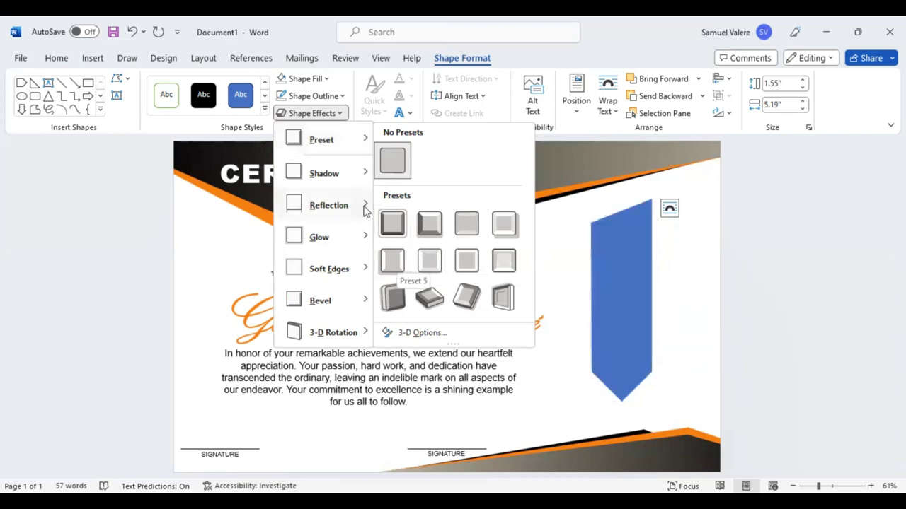
{"action": "mouse_move", "coordinate": [365, 175]}
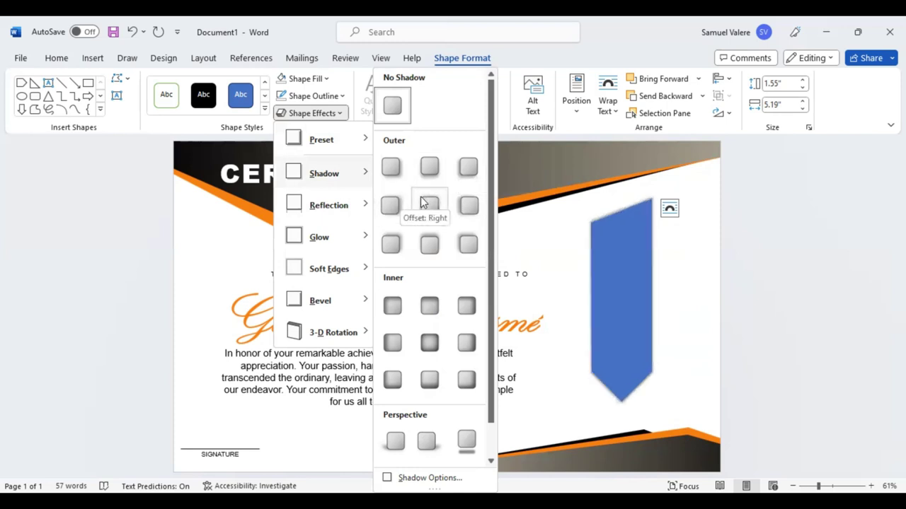
{"action": "left_click", "coordinate": [443, 244]}
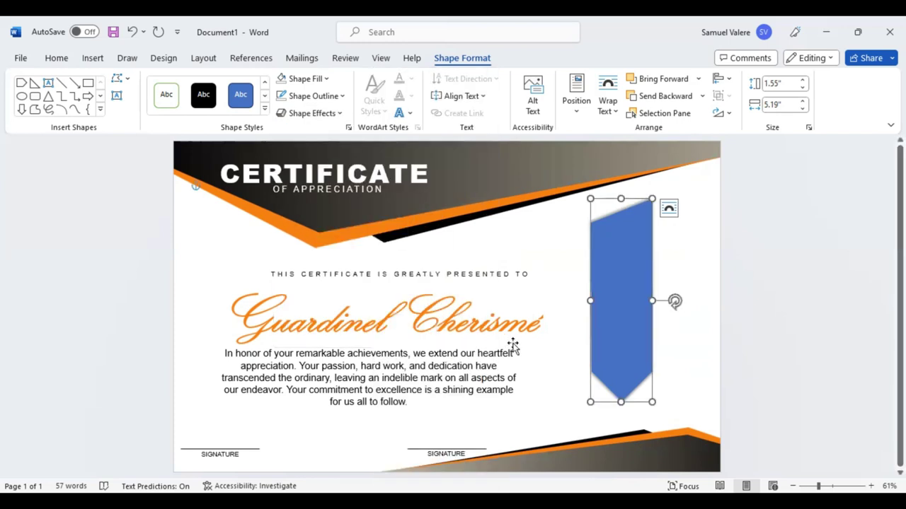
{"action": "left_click_drag", "start_coordinate": [620, 402], "coordinate": [620, 421]}
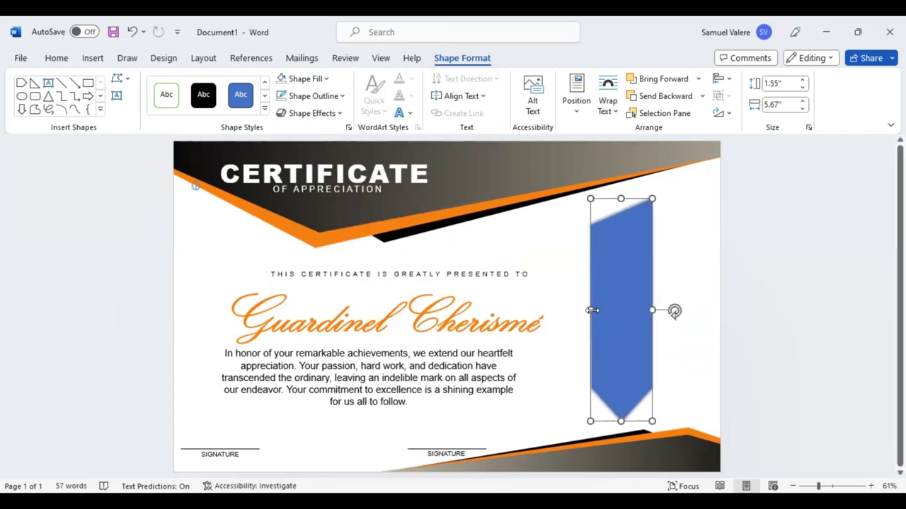
{"action": "left_click_drag", "start_coordinate": [592, 309], "coordinate": [602, 310]}
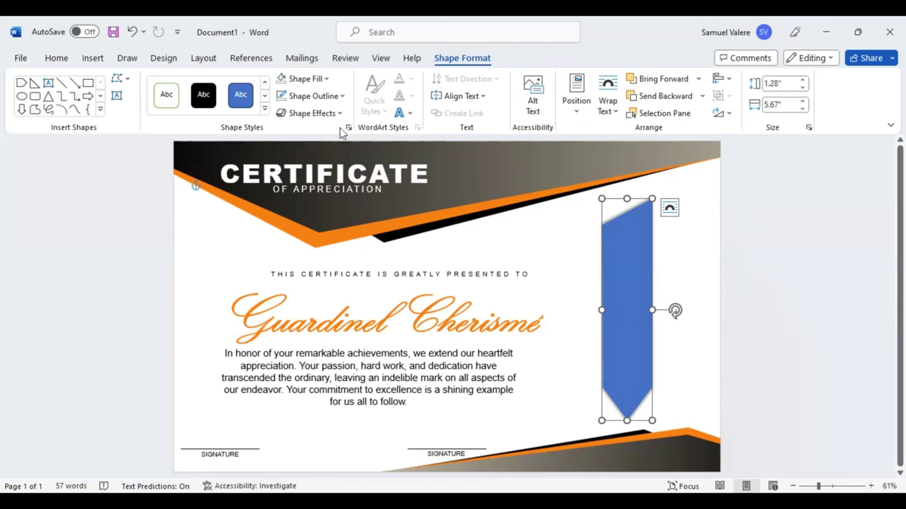
Fill the banner orange and apply the Preset 2 3-D bevel effect
{"action": "left_click", "coordinate": [303, 79]}
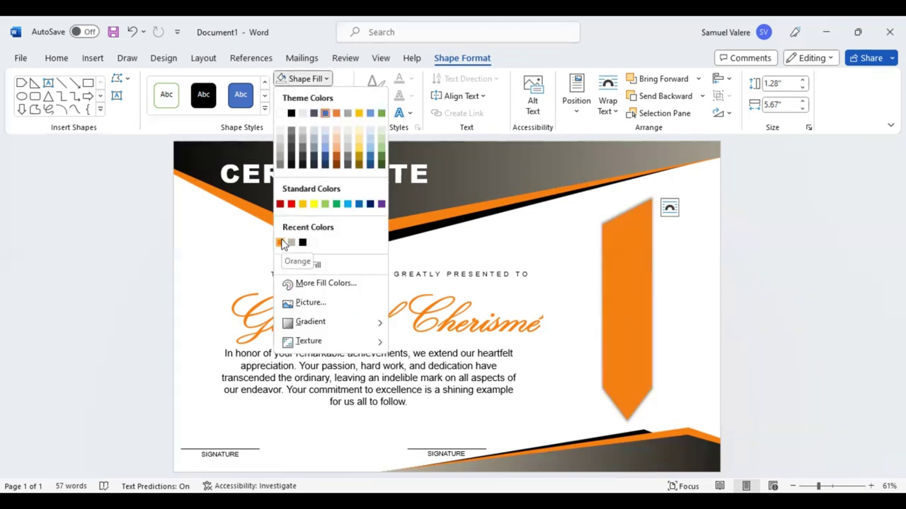
{"action": "left_click", "coordinate": [280, 243]}
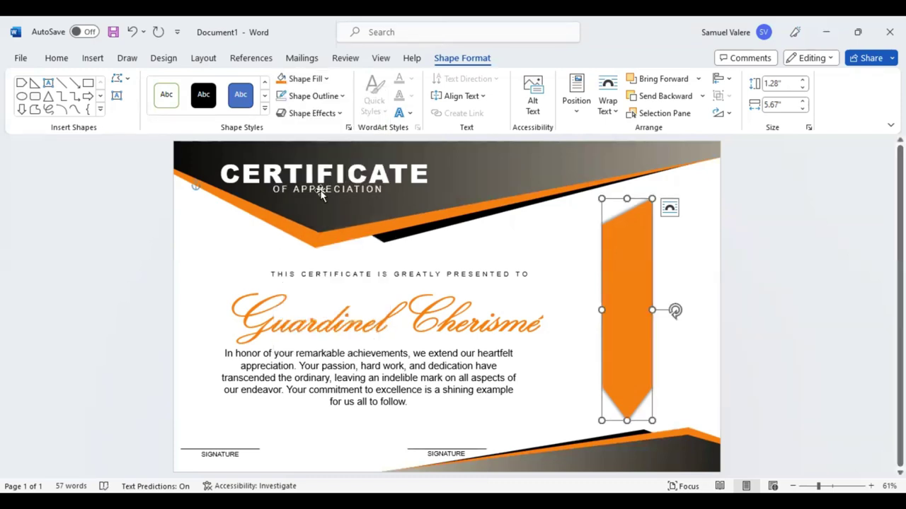
{"action": "left_click", "coordinate": [327, 78]}
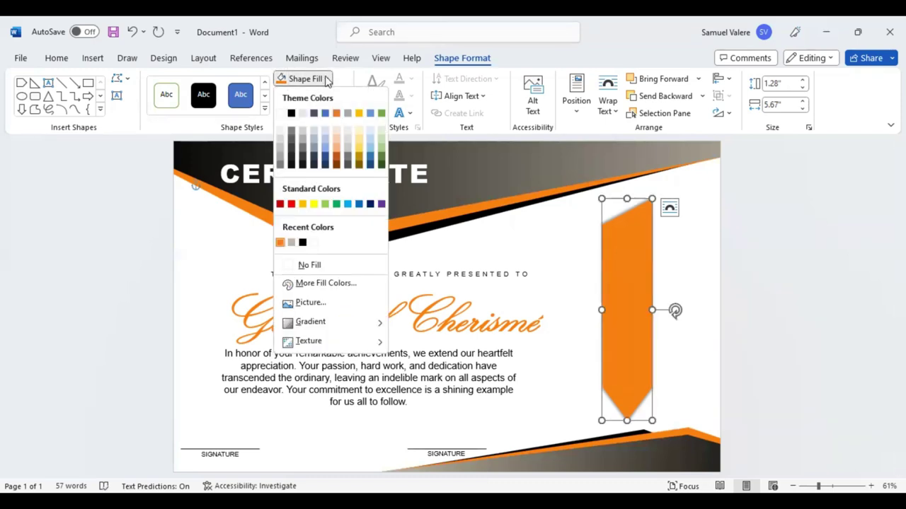
{"action": "left_click", "coordinate": [308, 78]}
{"action": "left_click", "coordinate": [339, 117]}
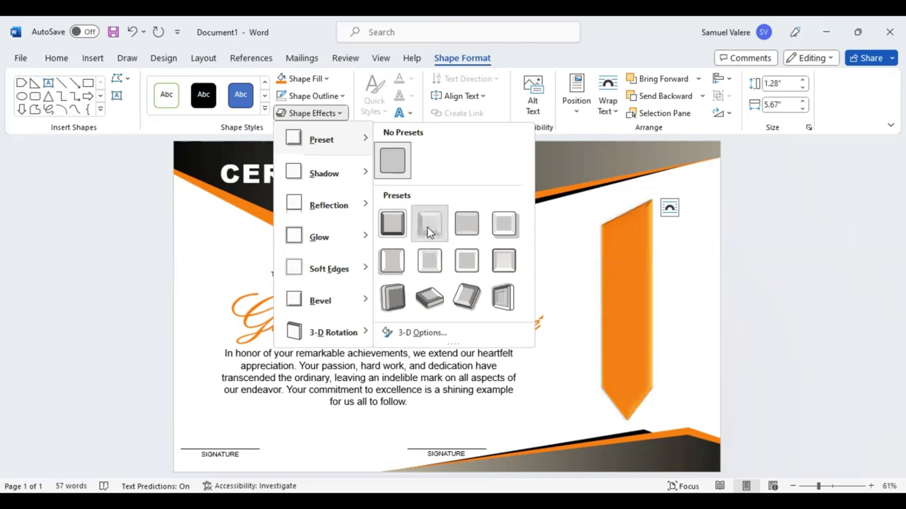
{"action": "left_click", "coordinate": [429, 225]}
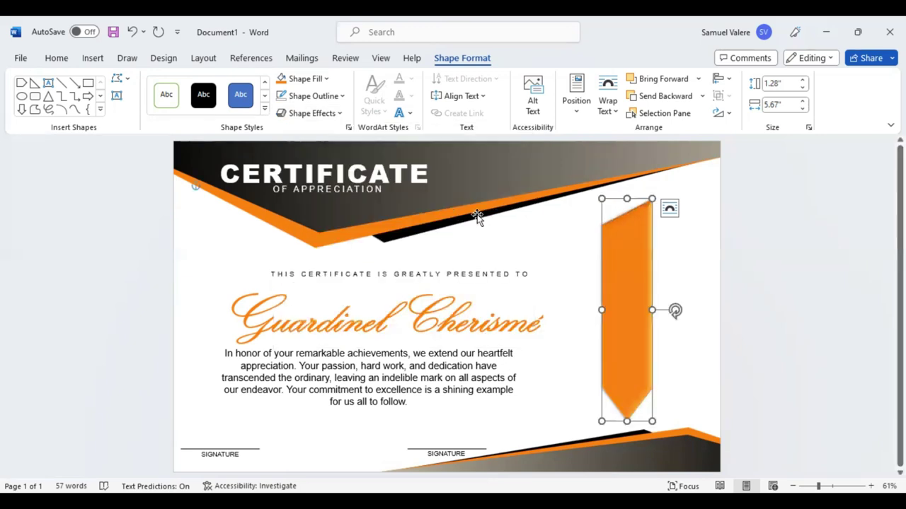
{"action": "left_click", "coordinate": [99, 110]}
Draw a starburst seal over the orange ribbon and move it toward the ribbon's top
{"action": "scroll", "coordinate": [113, 311], "scroll_direction": "down", "scroll_amount": 2}
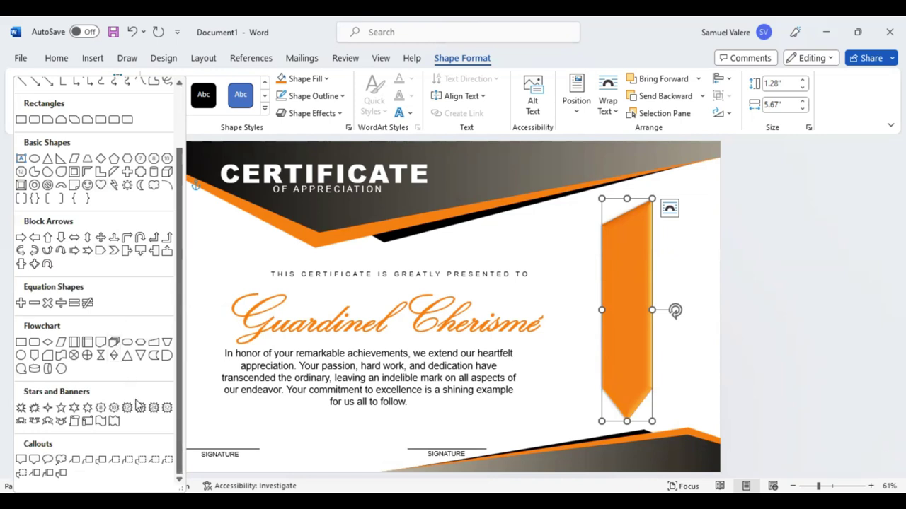
{"action": "left_click_drag", "start_coordinate": [573, 257], "coordinate": [685, 378]}
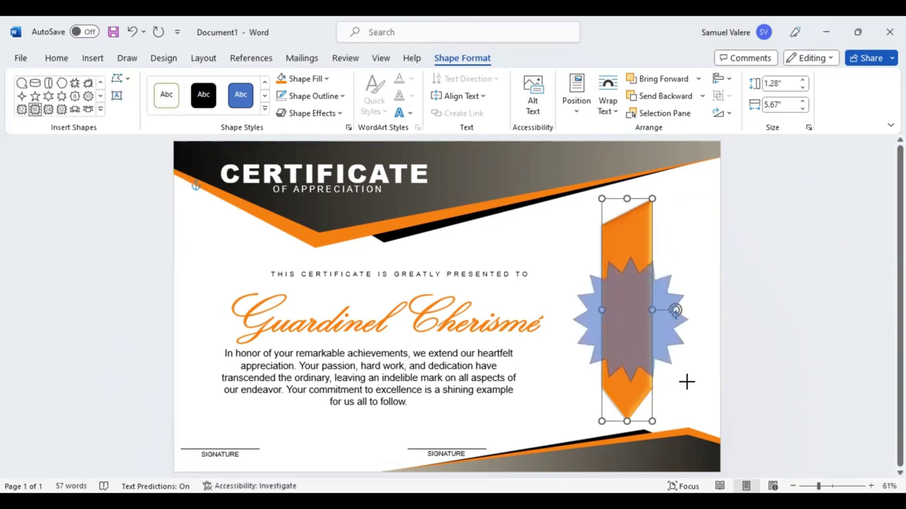
{"action": "left_click_drag", "start_coordinate": [628, 270], "coordinate": [628, 268]}
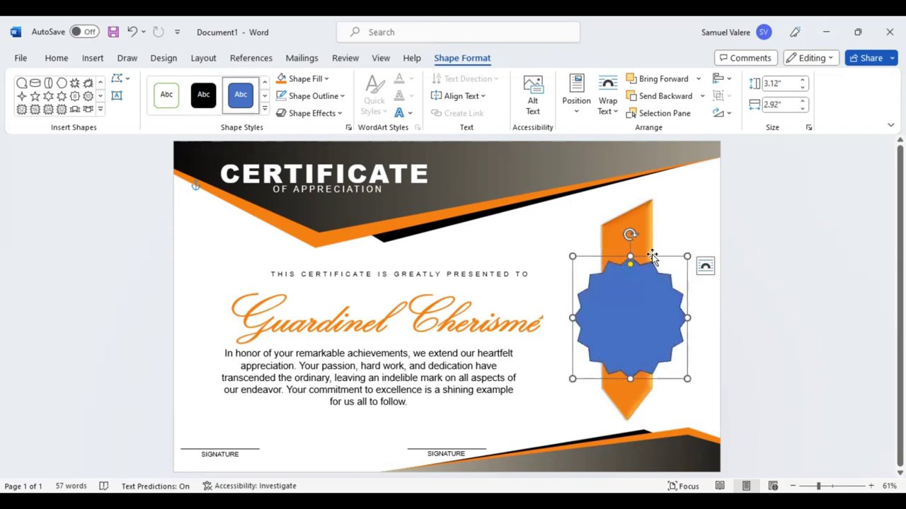
{"action": "left_click_drag", "start_coordinate": [686, 256], "coordinate": [661, 283]}
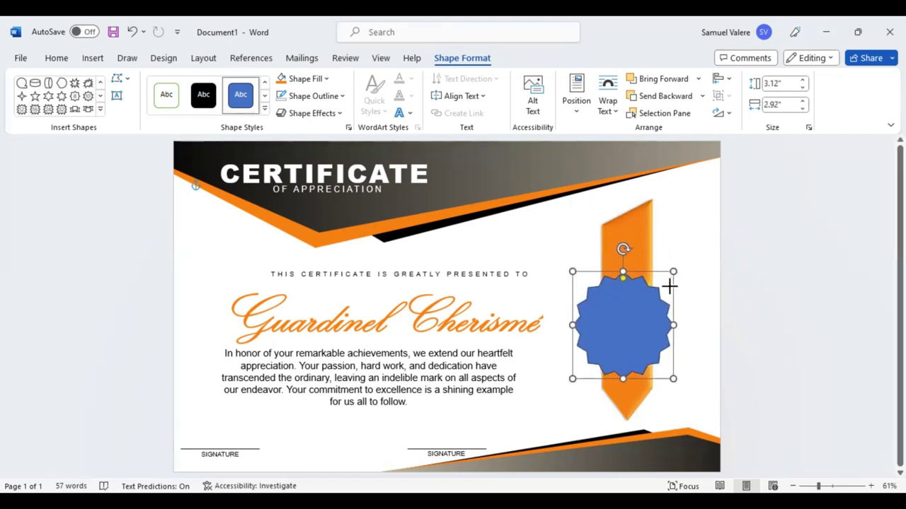
{"action": "left_click_drag", "start_coordinate": [623, 334], "coordinate": [633, 312]}
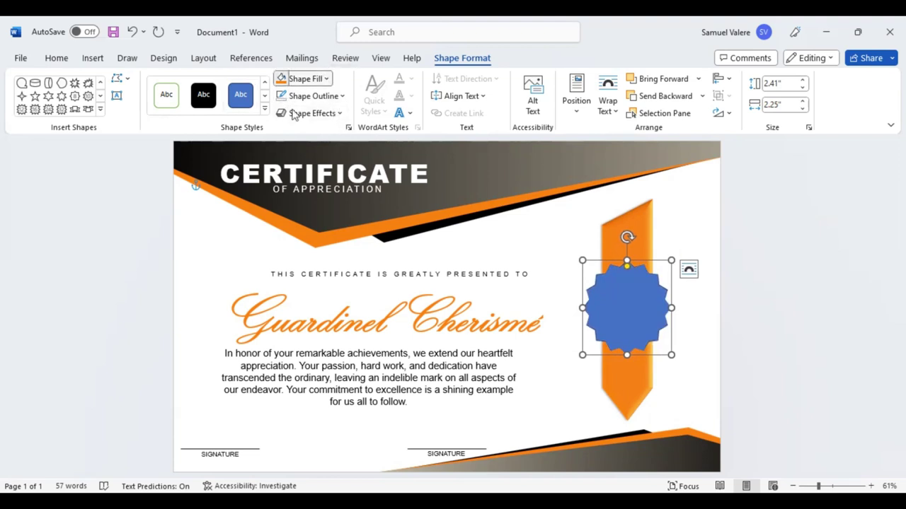
Fill the seal black and apply a bevel preset effect
{"action": "left_click", "coordinate": [326, 78]}
{"action": "left_click", "coordinate": [296, 114]}
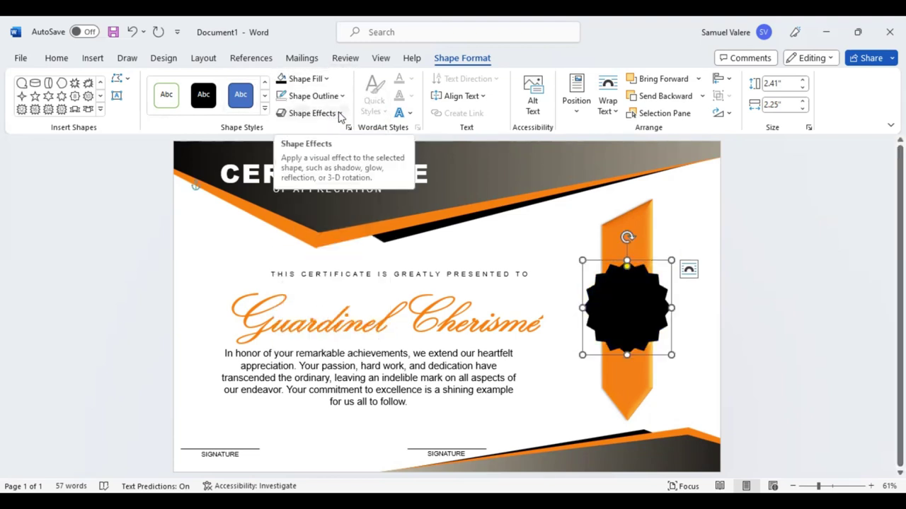
{"action": "left_click", "coordinate": [339, 114]}
{"action": "mouse_move", "coordinate": [355, 142]}
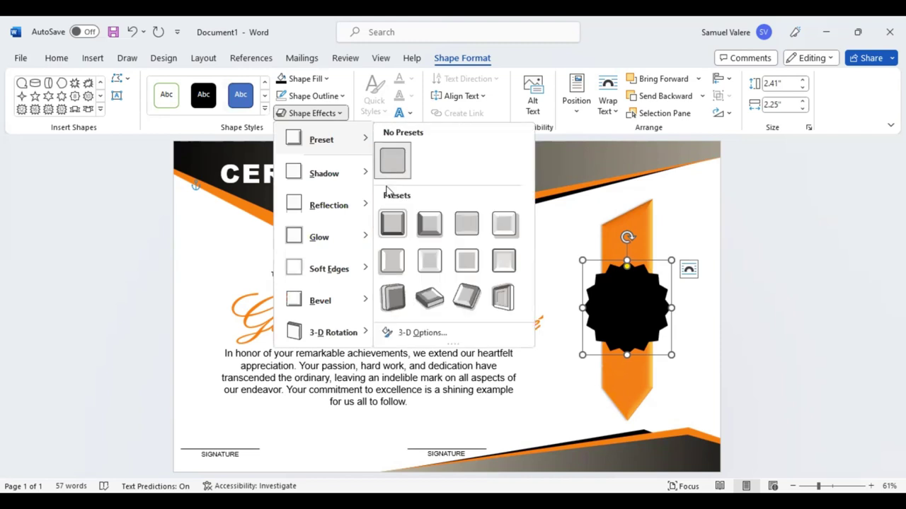
{"action": "left_click", "coordinate": [459, 226]}
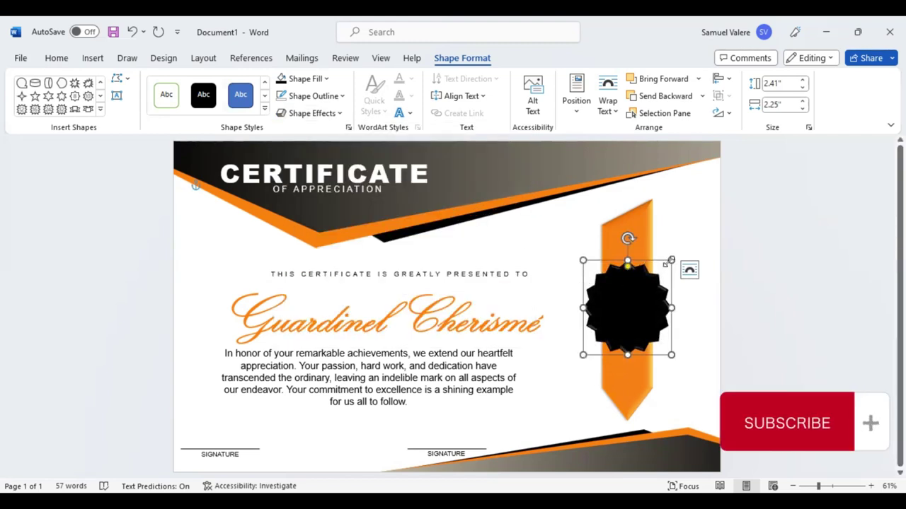
Shrink the seal to about 1.97" by 1.84", fill it orange, and align it on the ribbon
{"action": "left_click_drag", "start_coordinate": [671, 261], "coordinate": [662, 267]}
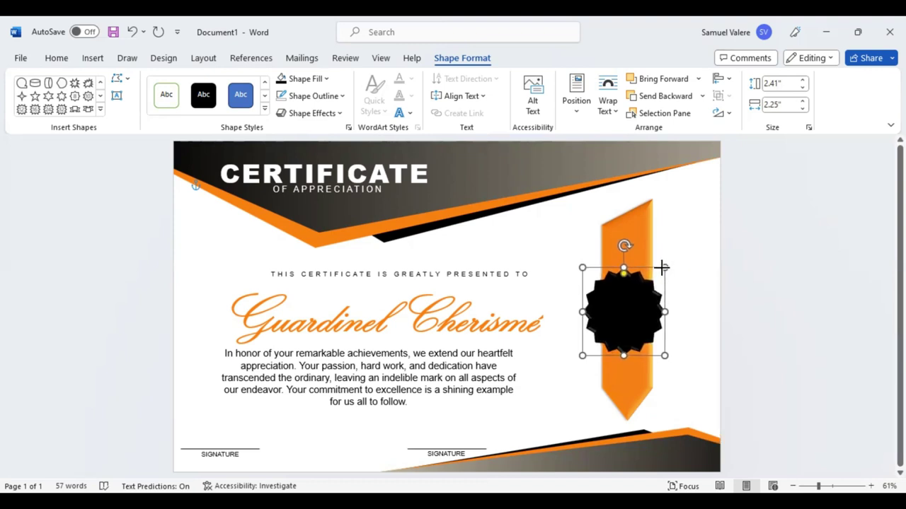
{"action": "left_click_drag", "start_coordinate": [627, 303], "coordinate": [636, 299]}
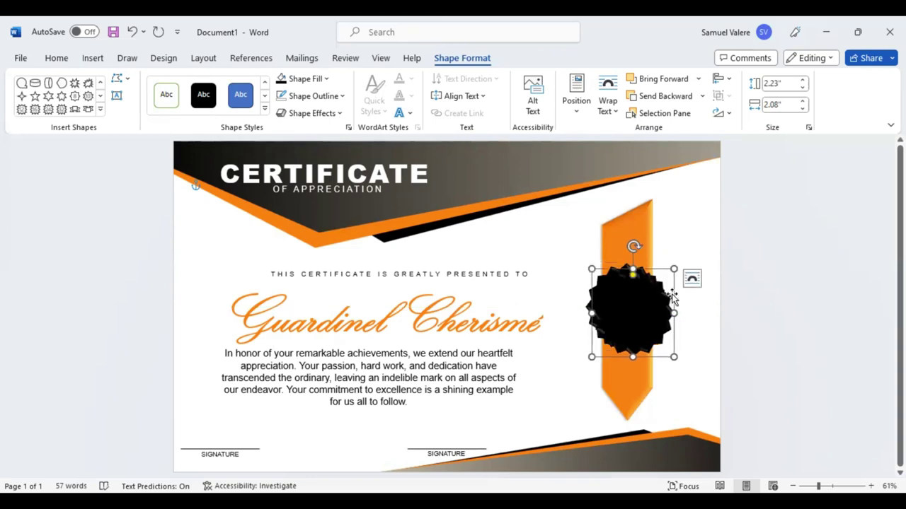
{"action": "left_click_drag", "start_coordinate": [674, 270], "coordinate": [664, 281]}
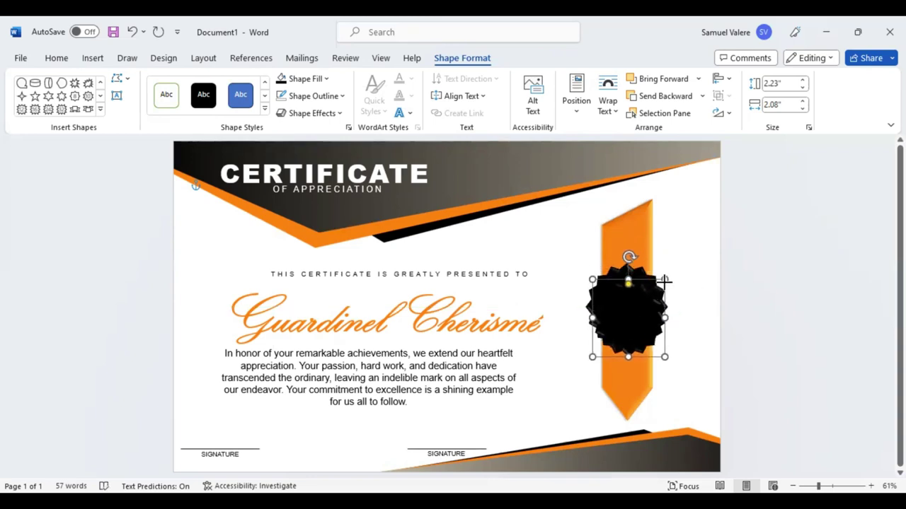
{"action": "left_click_drag", "start_coordinate": [639, 315], "coordinate": [639, 304]}
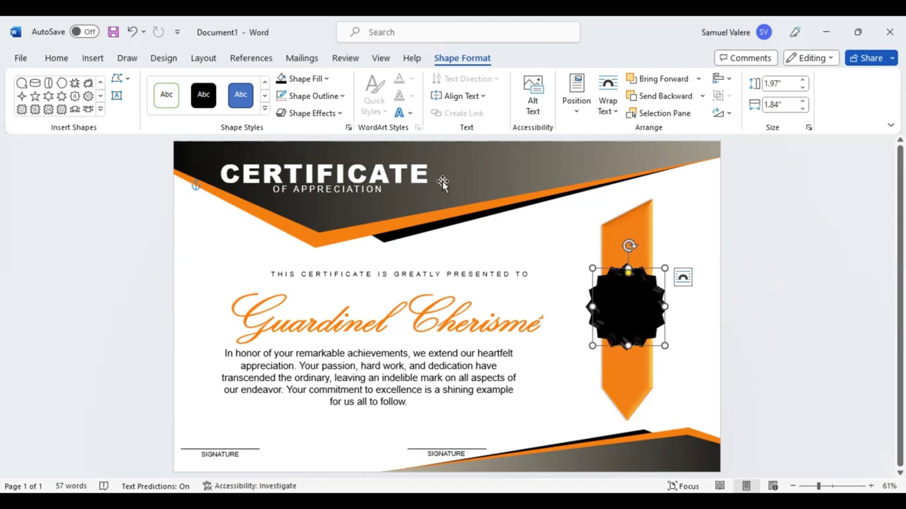
{"action": "left_click", "coordinate": [329, 79]}
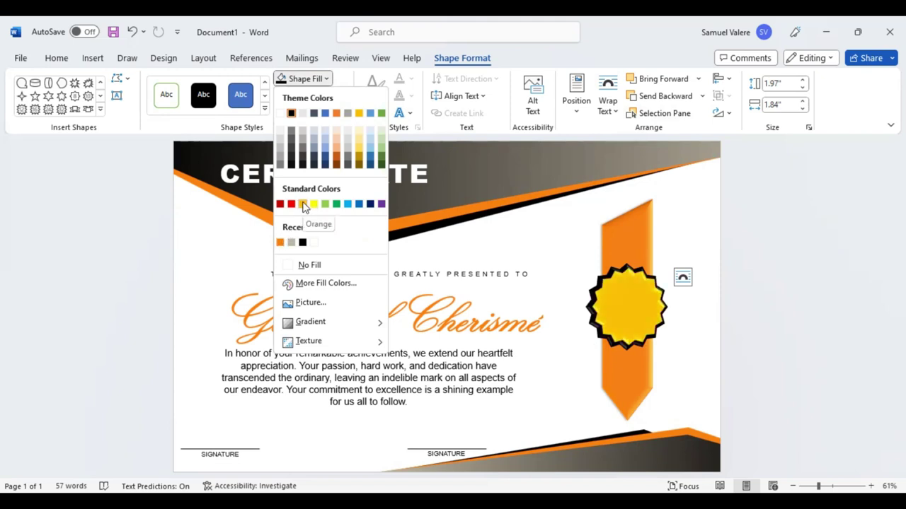
{"action": "left_click", "coordinate": [280, 242]}
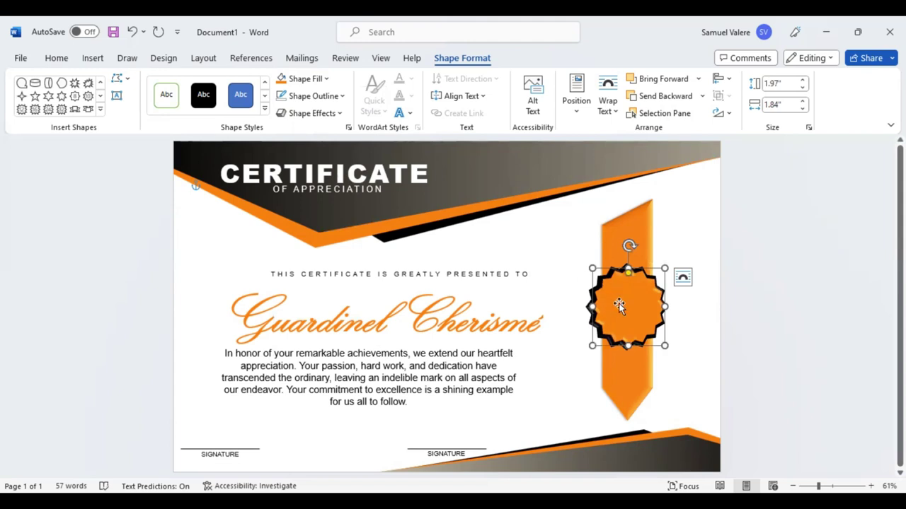
{"action": "key", "text": "Left"}
{"action": "key", "text": "Left"}
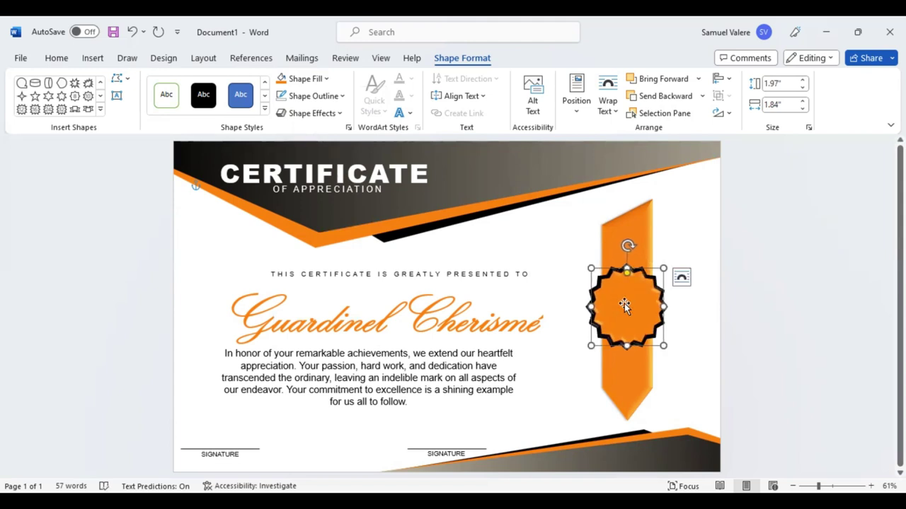
Add a text box reading 'Best' across the seal with no background fill
{"action": "left_click", "coordinate": [117, 96]}
{"action": "left_click_drag", "start_coordinate": [604, 286], "coordinate": [657, 301]}
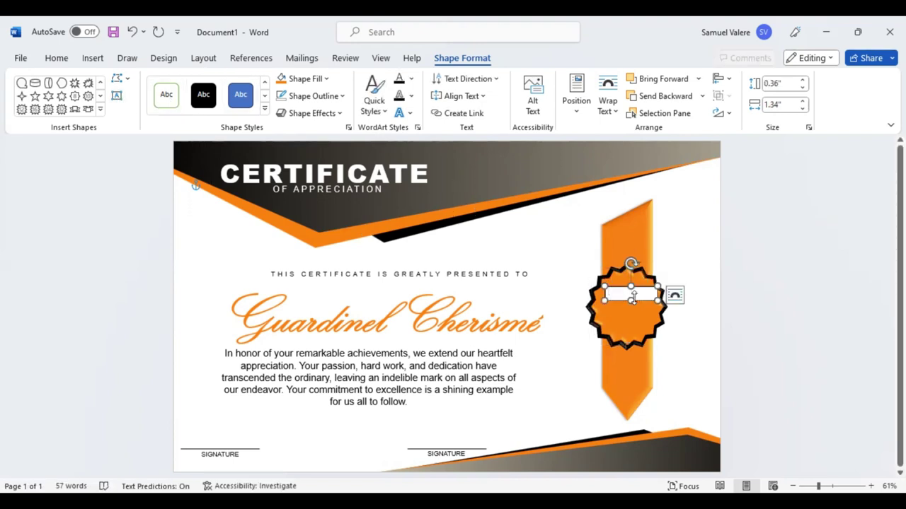
{"action": "type", "text": "Best"}
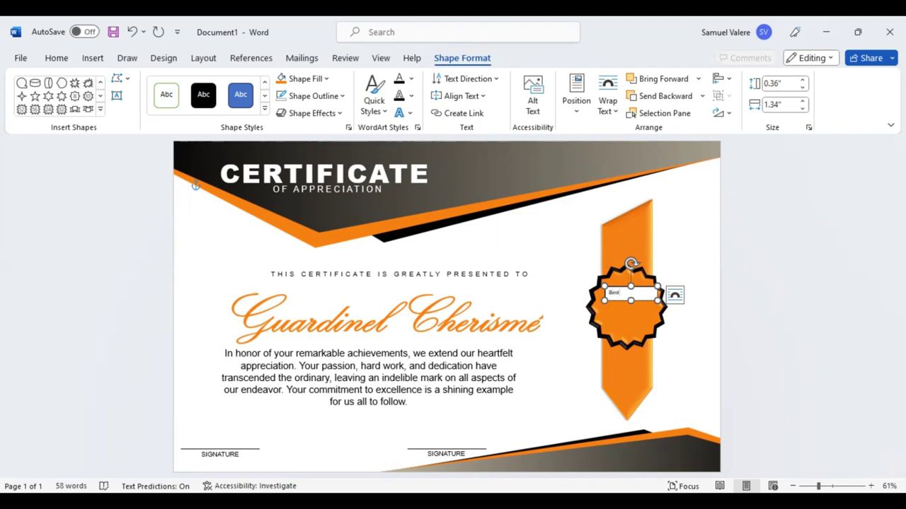
{"action": "double_click", "coordinate": [614, 292]}
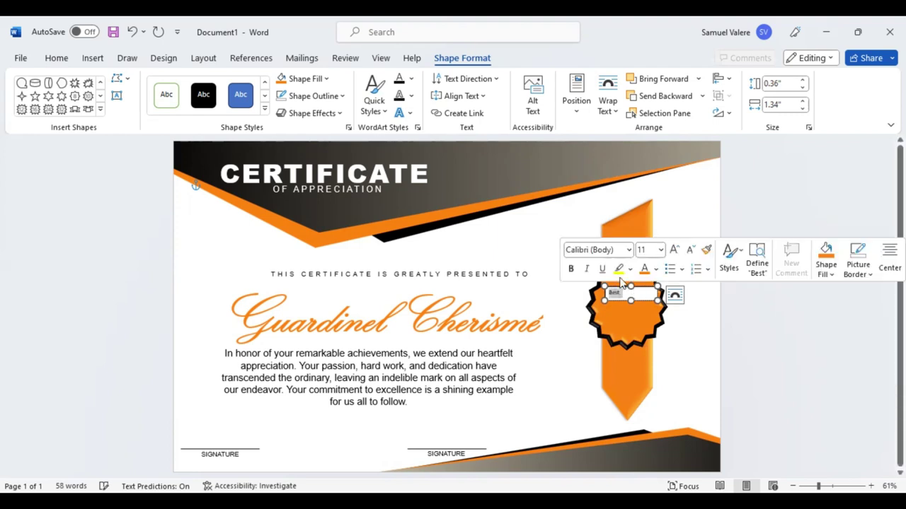
{"action": "left_click", "coordinate": [327, 81]}
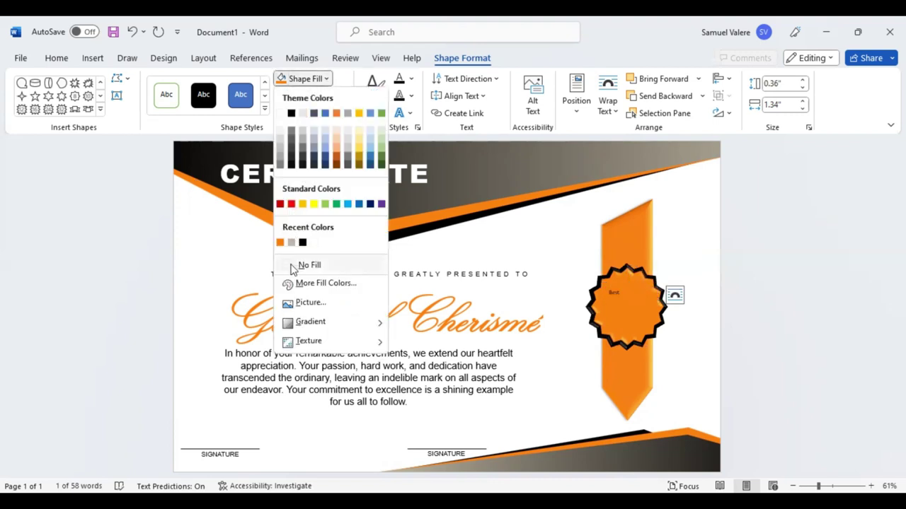
{"action": "left_click", "coordinate": [291, 265]}
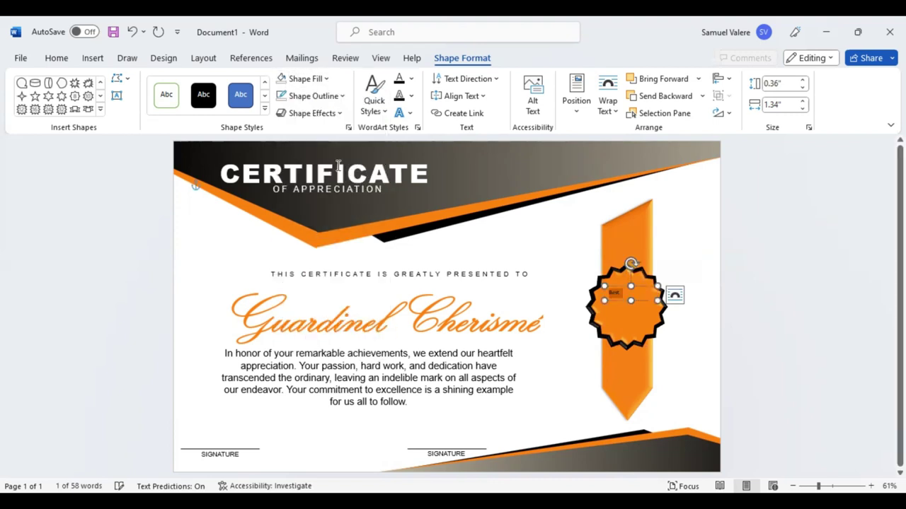
Center 'Best' and set it in Edwardian Script ITC at 48 pt
{"action": "left_click", "coordinate": [57, 58]}
{"action": "left_click", "coordinate": [301, 104]}
{"action": "left_click", "coordinate": [128, 82]}
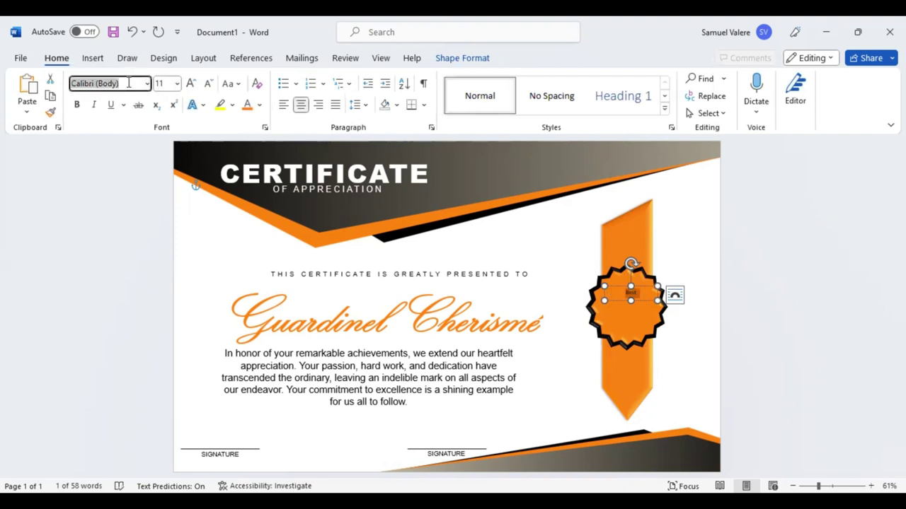
{"action": "type", "text": "Edwardian Script ITC"}
{"action": "key", "text": "Return"}
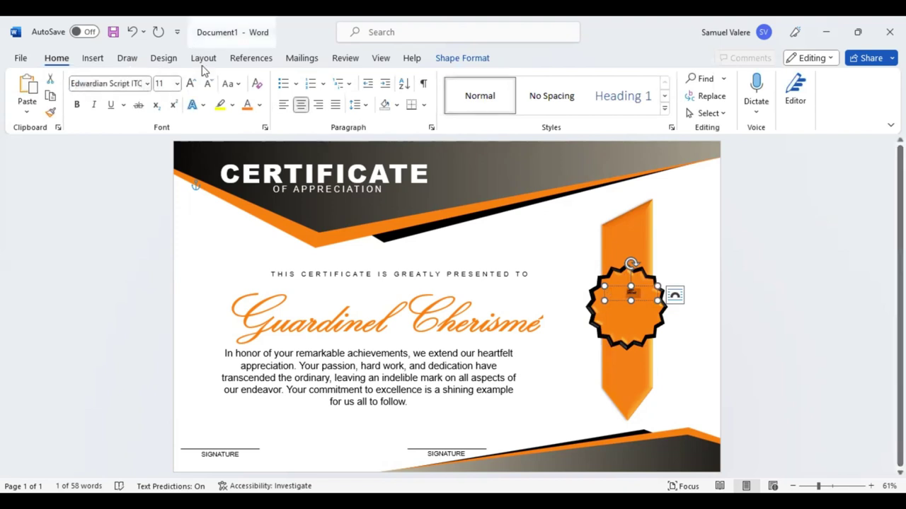
{"action": "left_click", "coordinate": [191, 83]}
{"action": "left_click", "coordinate": [191, 84]}
{"action": "left_click", "coordinate": [191, 84]}
{"action": "left_click", "coordinate": [191, 83]}
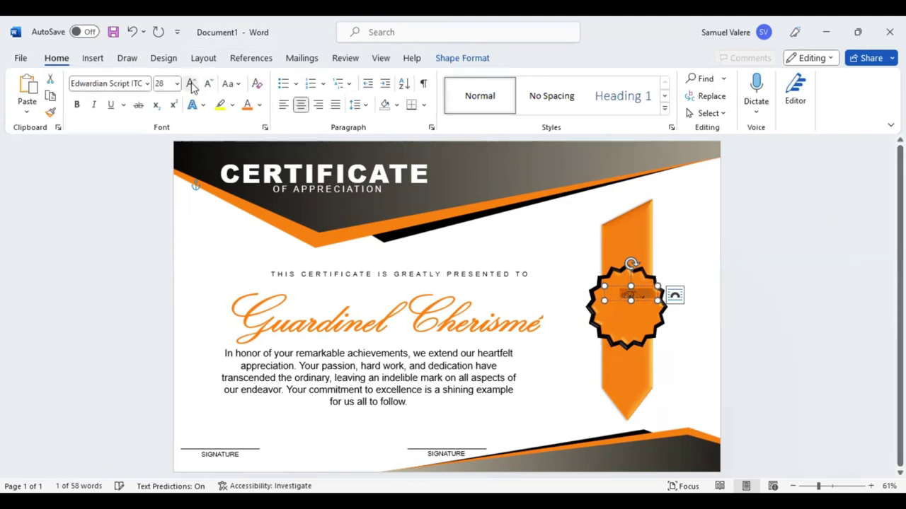
{"action": "left_click", "coordinate": [191, 83]}
{"action": "left_click", "coordinate": [191, 83]}
{"action": "left_click", "coordinate": [208, 83]}
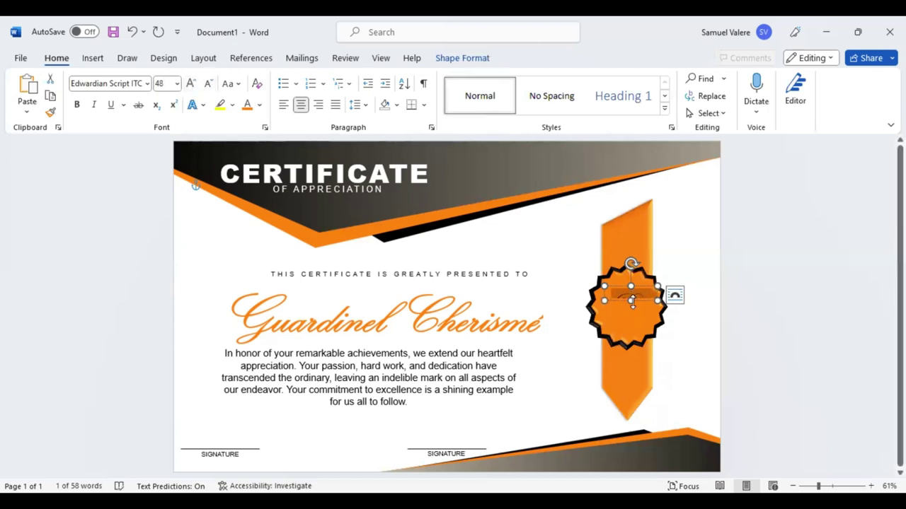
Enlarge the text box, lower it slightly, and place a copy of 'Best' just below
{"action": "left_click_drag", "start_coordinate": [632, 301], "coordinate": [641, 311]}
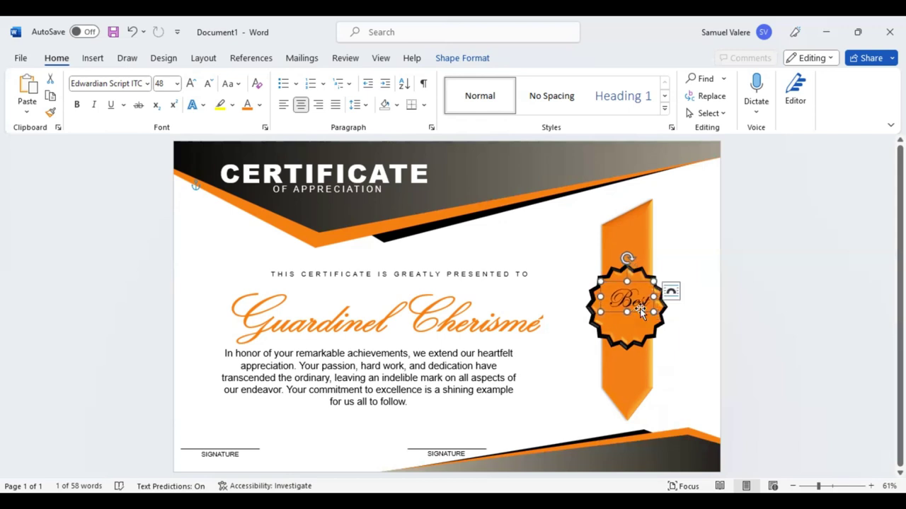
{"action": "left_click_drag", "start_coordinate": [627, 312], "coordinate": [628, 313]}
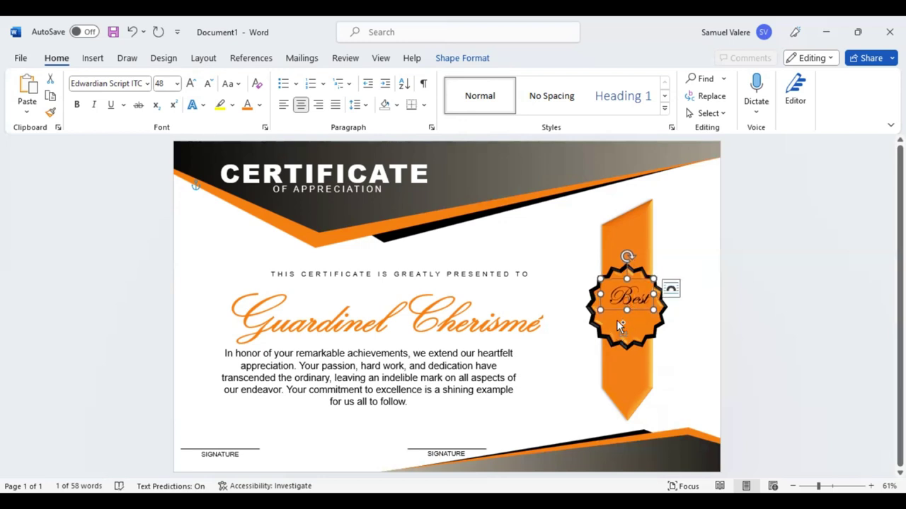
{"action": "left_click_drag", "start_coordinate": [616, 319], "coordinate": [631, 332]}
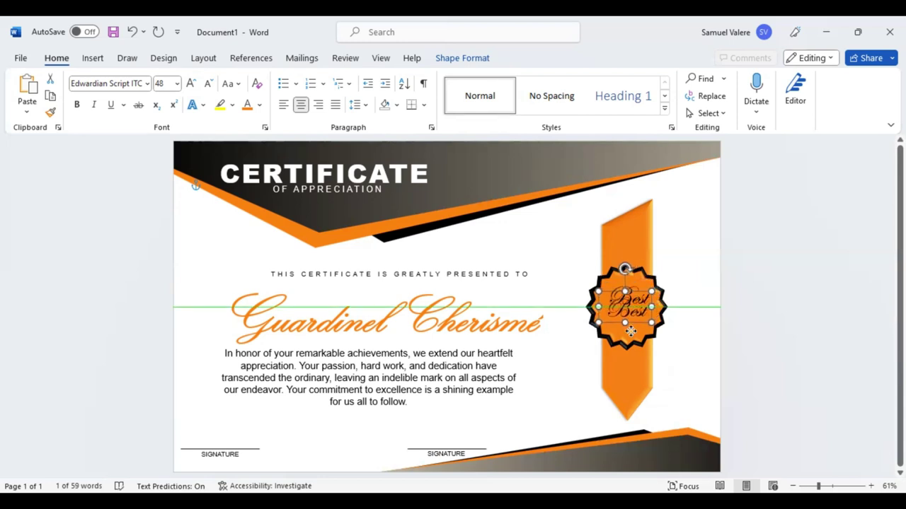
{"action": "left_click", "coordinate": [633, 328]}
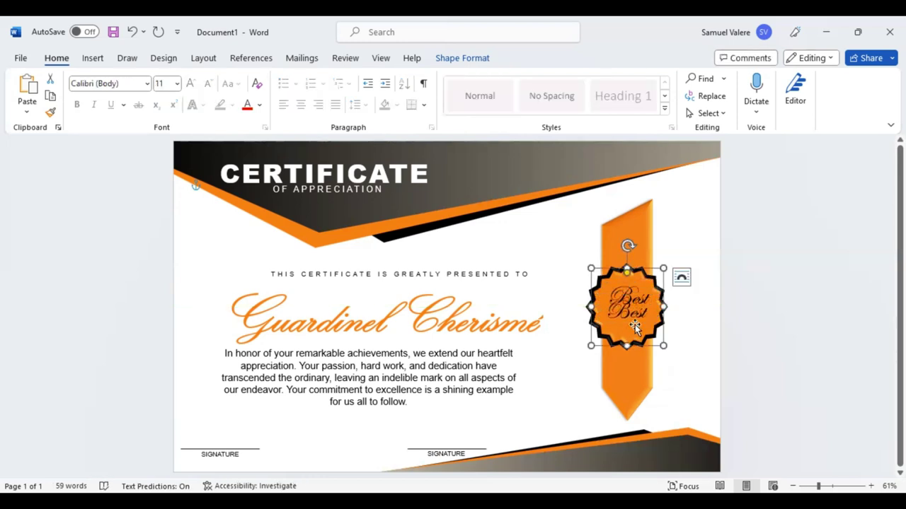
{"action": "left_click", "coordinate": [635, 325]}
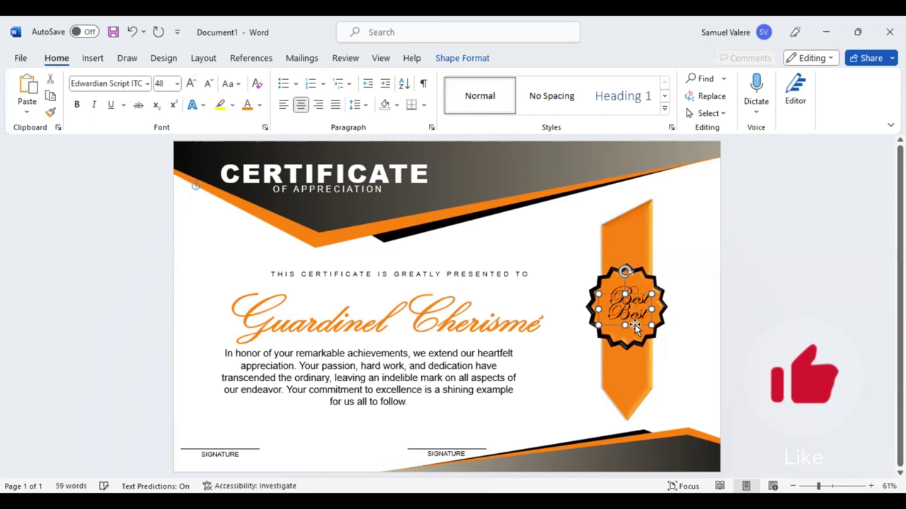
{"action": "key", "text": "Down"}
{"action": "key", "text": "Down"}
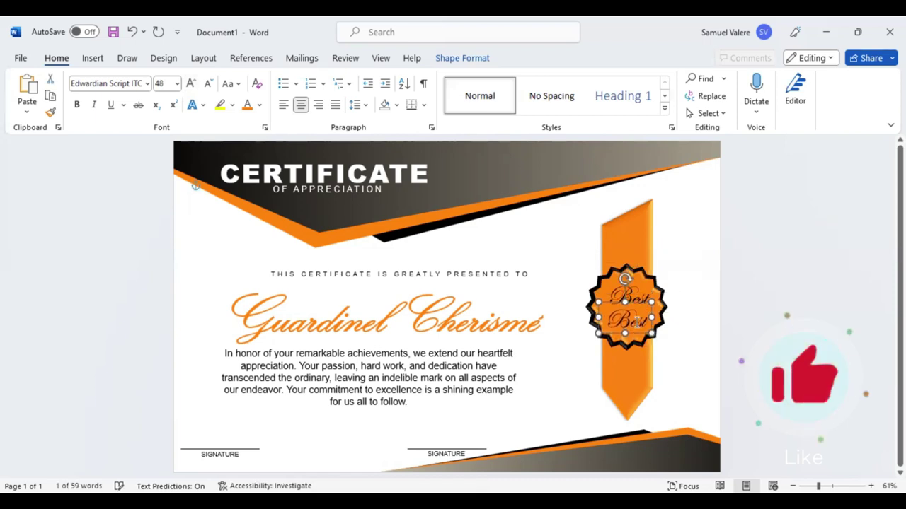
Replace the lower 'Best' with 'Award', widen its box, and set it to Impact 36 pt
{"action": "double_click", "coordinate": [634, 322]}
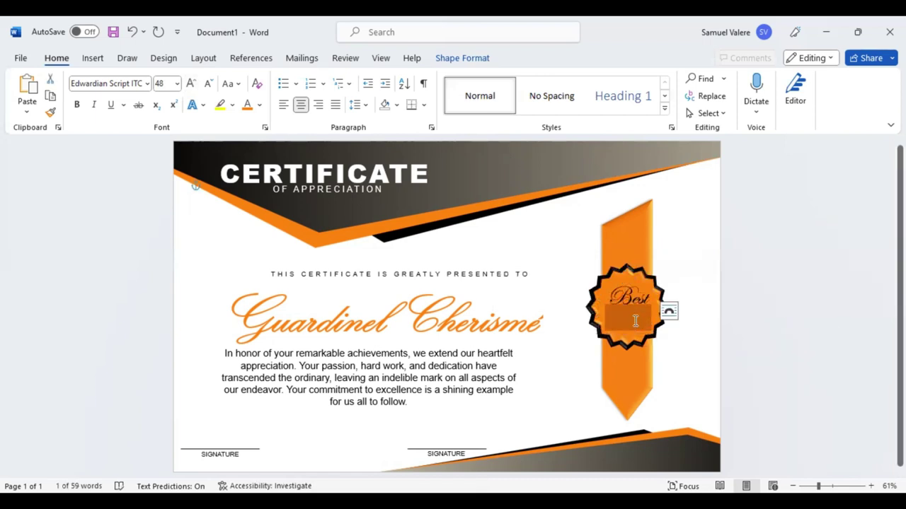
{"action": "type", "text": "Award"}
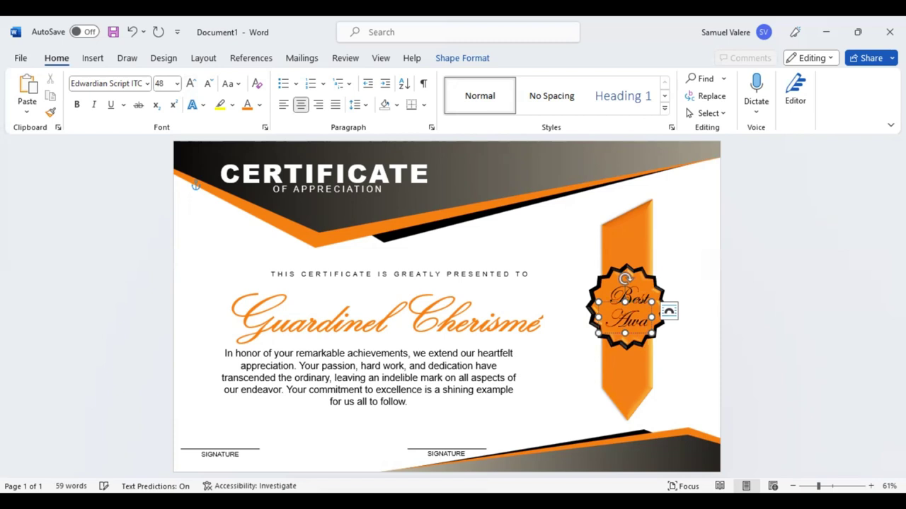
{"action": "mouse_move", "coordinate": [651, 315]}
{"action": "left_mouse_down"}
{"action": "mouse_move", "coordinate": [672, 313]}
{"action": "mouse_move", "coordinate": [540, 290]}
{"action": "left_mouse_up"}
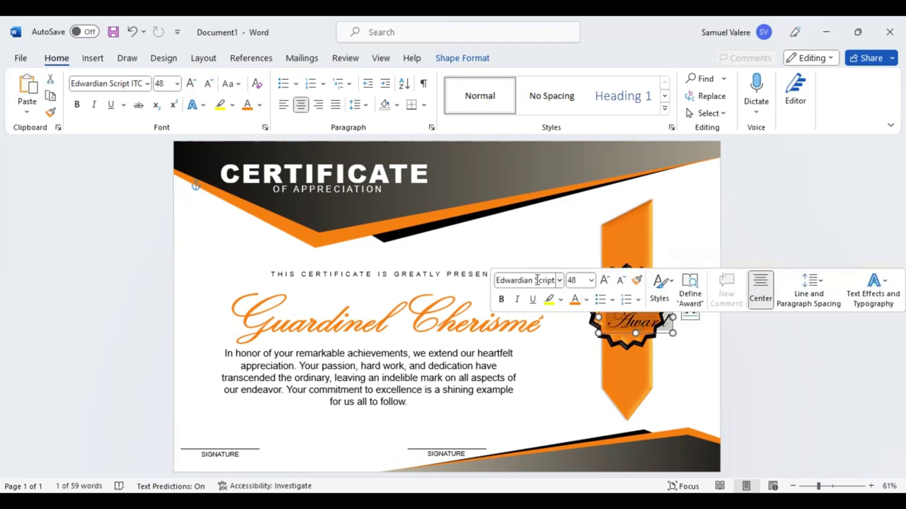
{"action": "left_click", "coordinate": [536, 280]}
{"action": "type", "text": "Impact"}
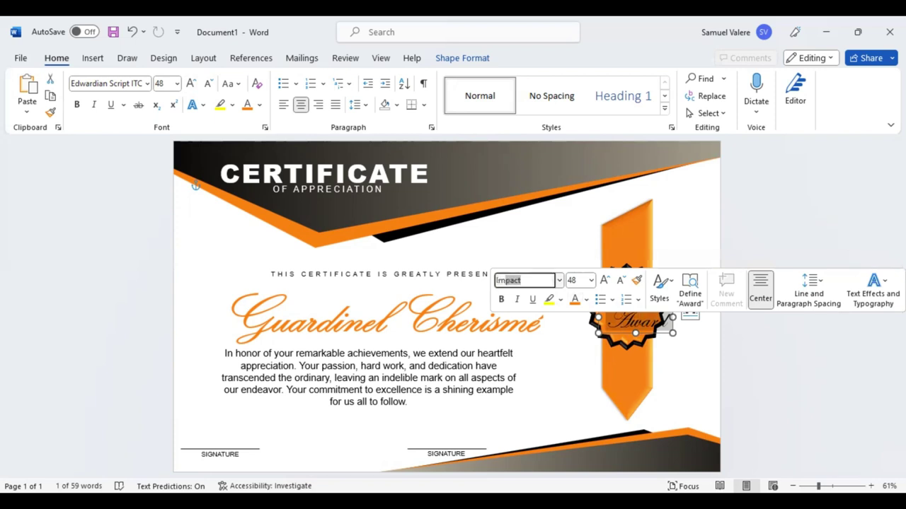
{"action": "key", "text": "Return"}
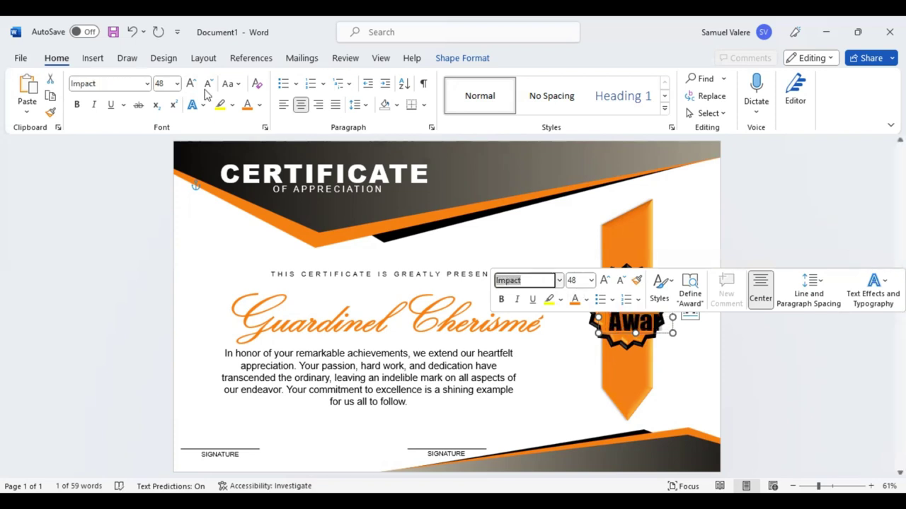
{"action": "left_click", "coordinate": [208, 84]}
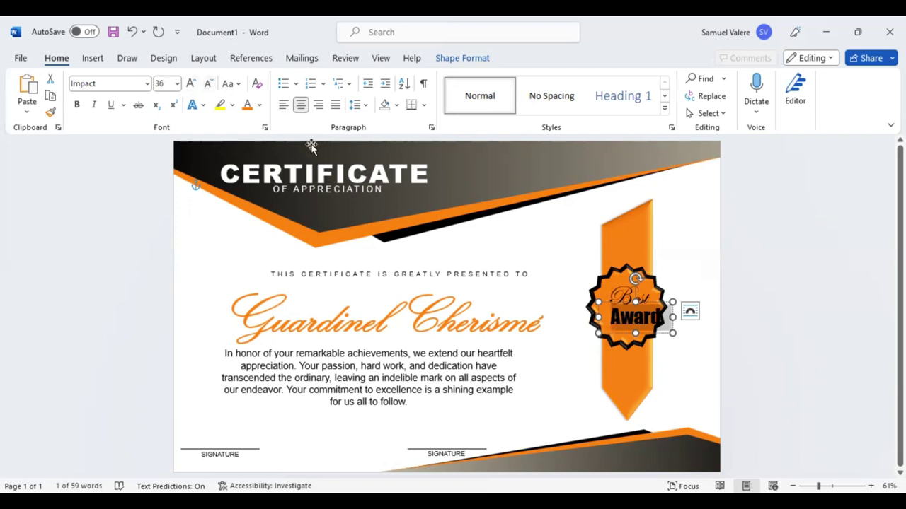
Change the second line to UPPERCASE 'AWARD' and keep it centred beneath 'Best'
{"action": "left_click", "coordinate": [235, 83]}
{"action": "left_click", "coordinate": [258, 137]}
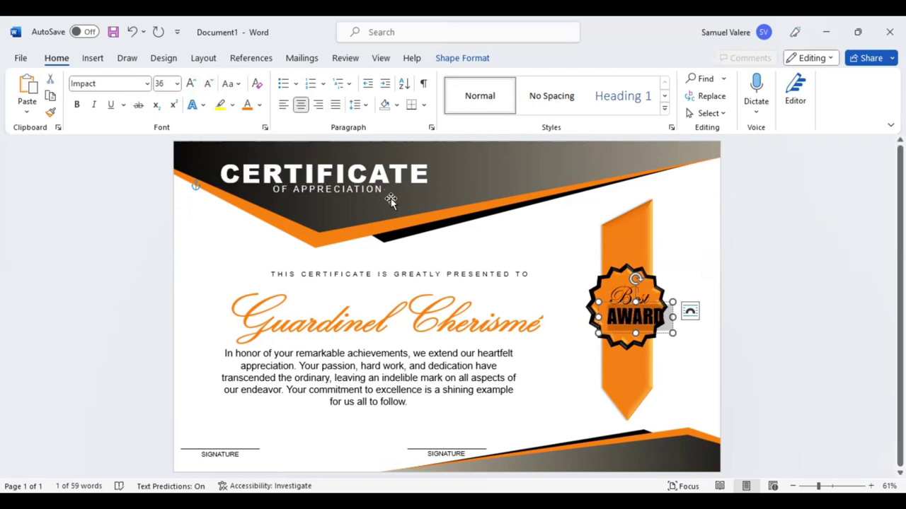
{"action": "left_click_drag", "start_coordinate": [650, 332], "coordinate": [641, 331]}
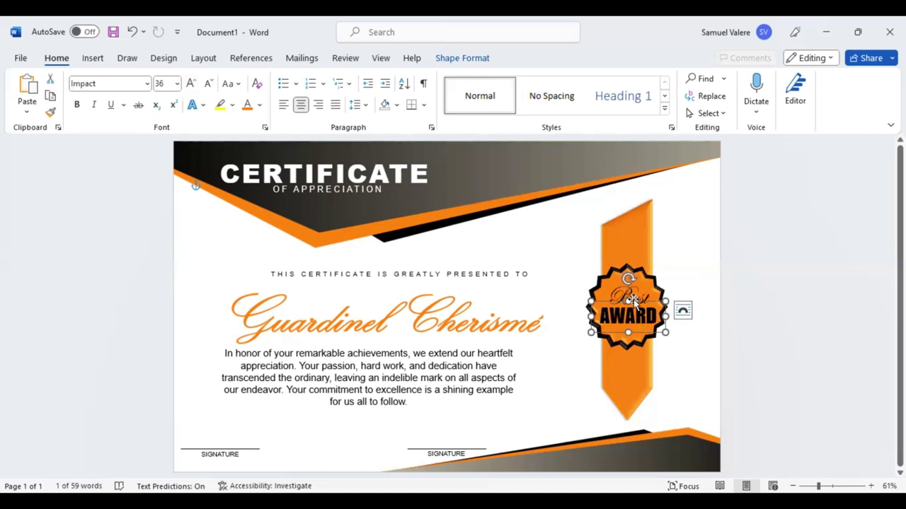
{"action": "key", "text": "ctrl+z"}
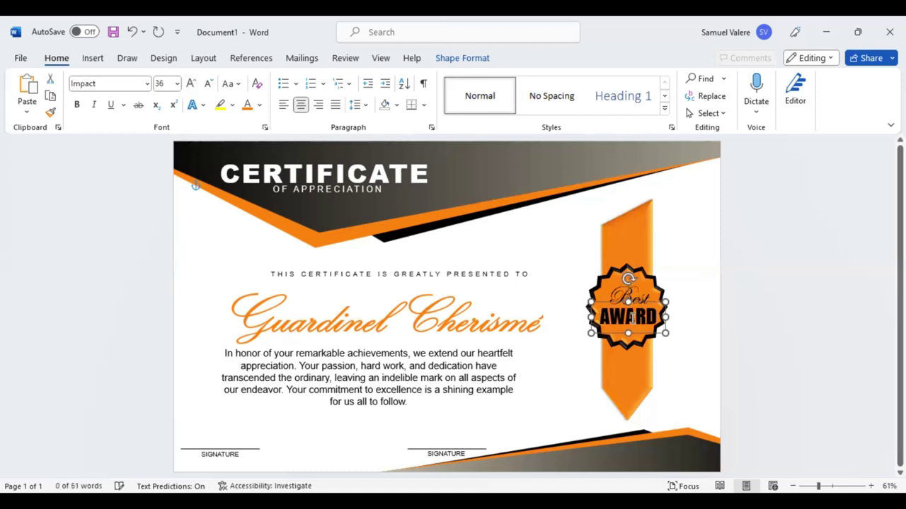
{"action": "double_click", "coordinate": [634, 319]}
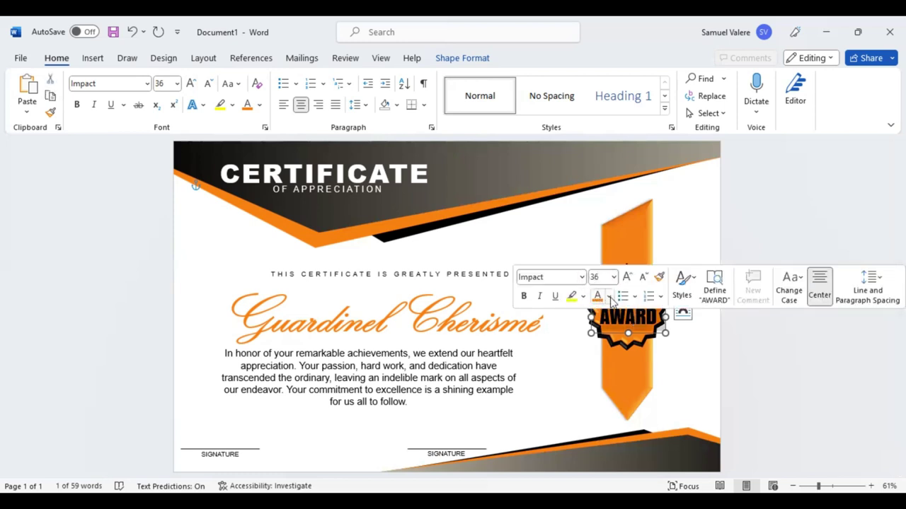
{"action": "left_click", "coordinate": [609, 297]}
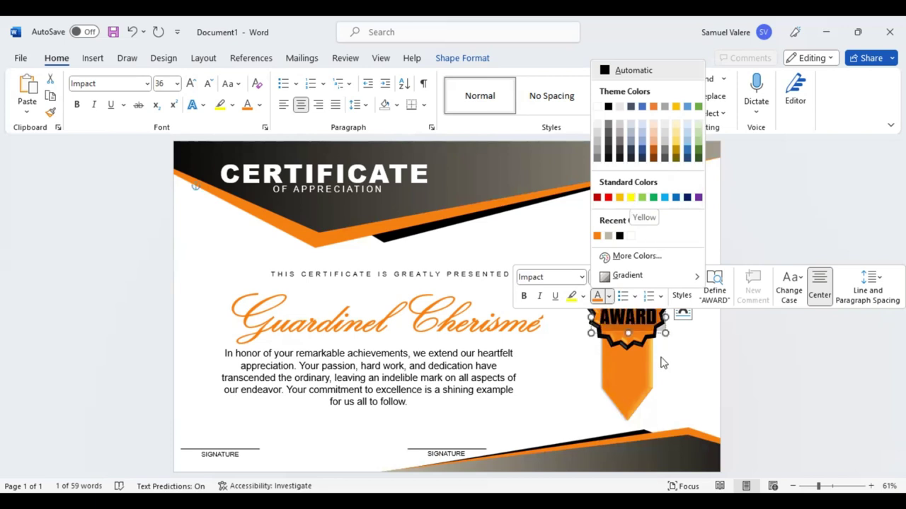
Shorten the orange ribbon from its bottom tip and shift it slightly down to align with the seal
{"action": "left_click", "coordinate": [637, 375]}
{"action": "left_click", "coordinate": [637, 375]}
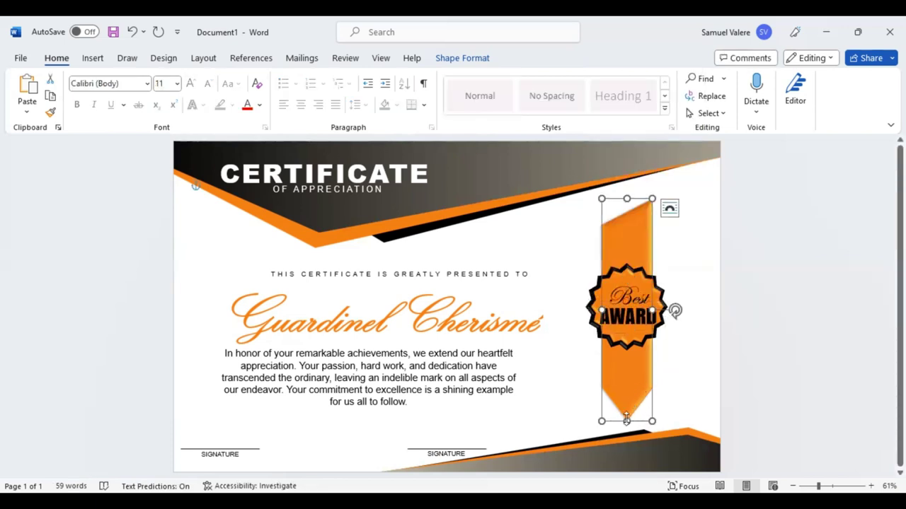
{"action": "left_click_drag", "start_coordinate": [627, 420], "coordinate": [625, 400]}
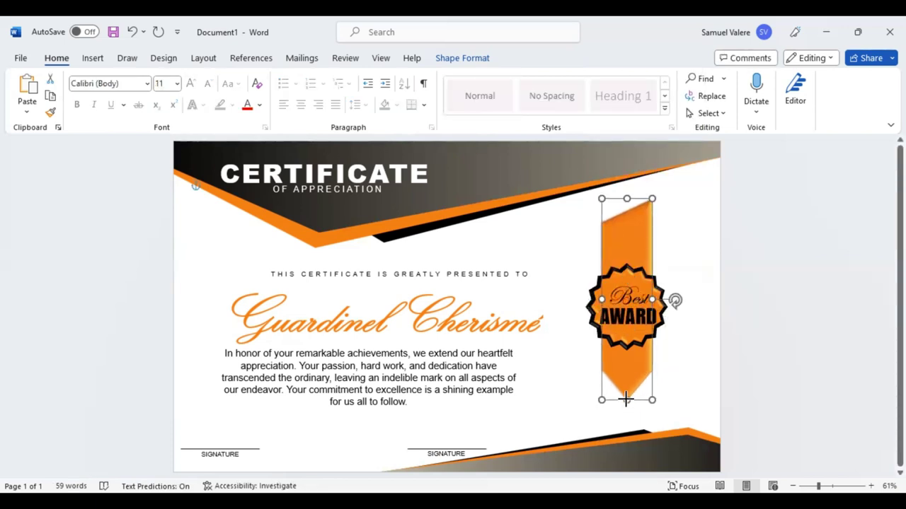
{"action": "left_click_drag", "start_coordinate": [628, 240], "coordinate": [627, 246]}
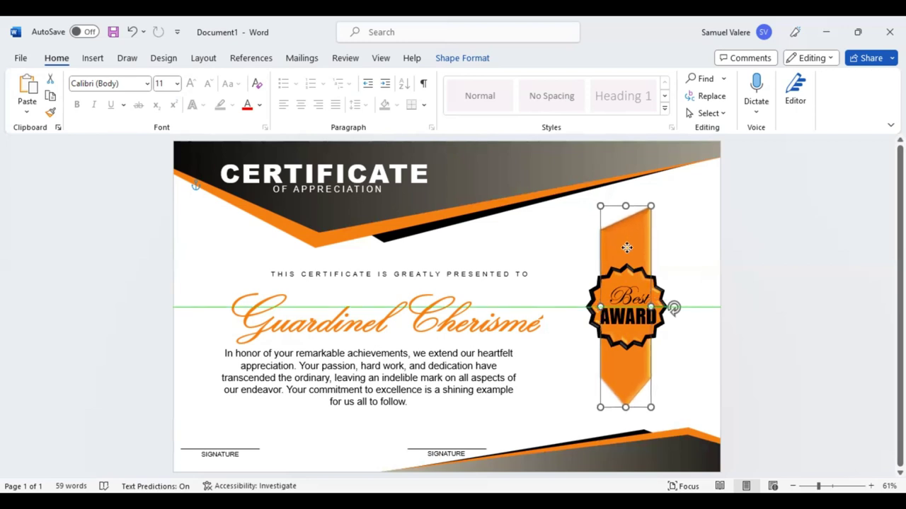
{"action": "left_click_drag", "start_coordinate": [627, 248], "coordinate": [627, 248]}
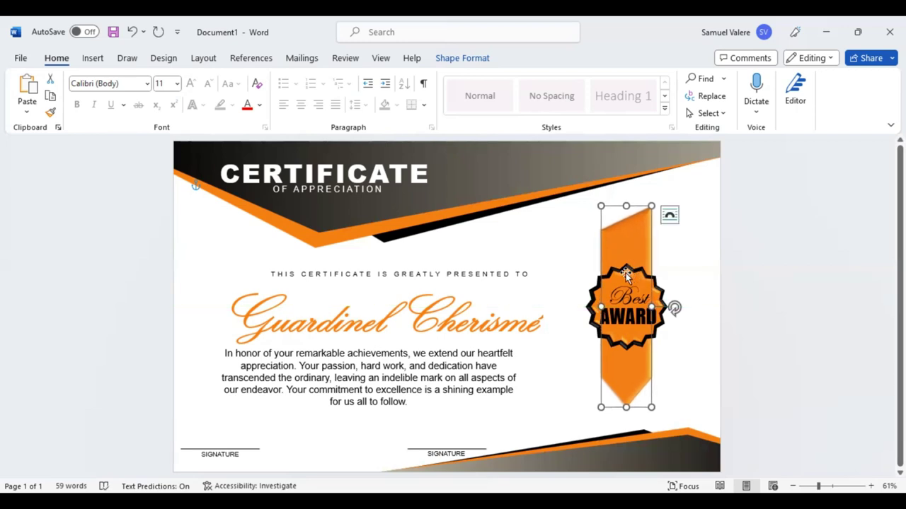